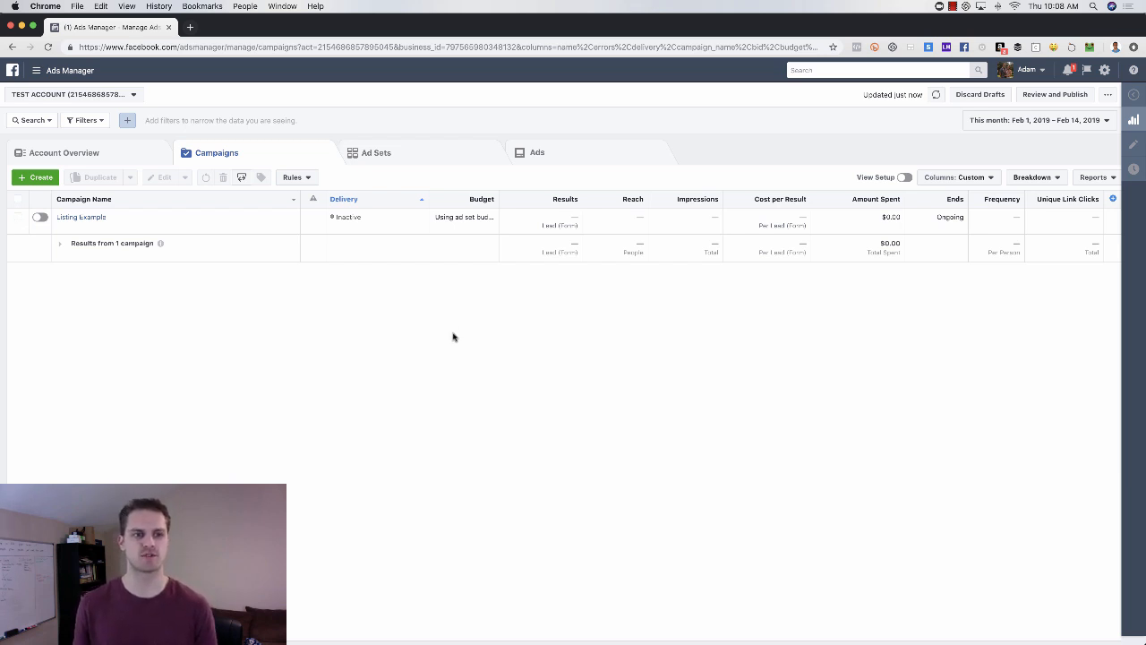
Step: Load Ads Manager from the address facebook.com/ads/manager
left_click(210, 46)
type("fae")
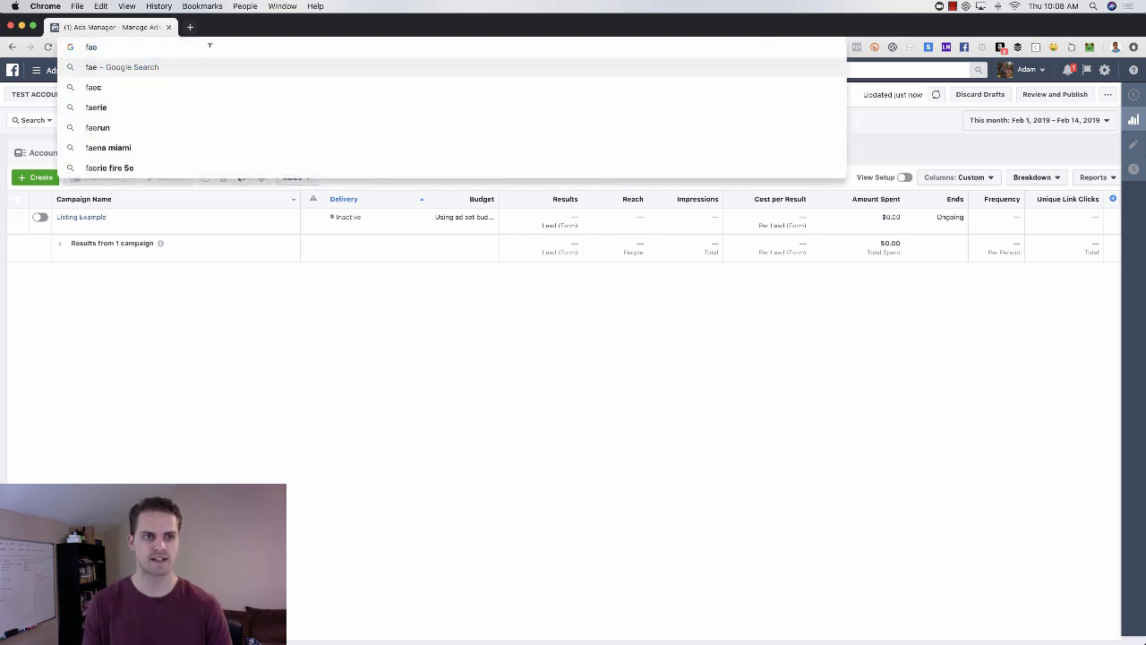
key("BackSpace")
type("cebook.com/")
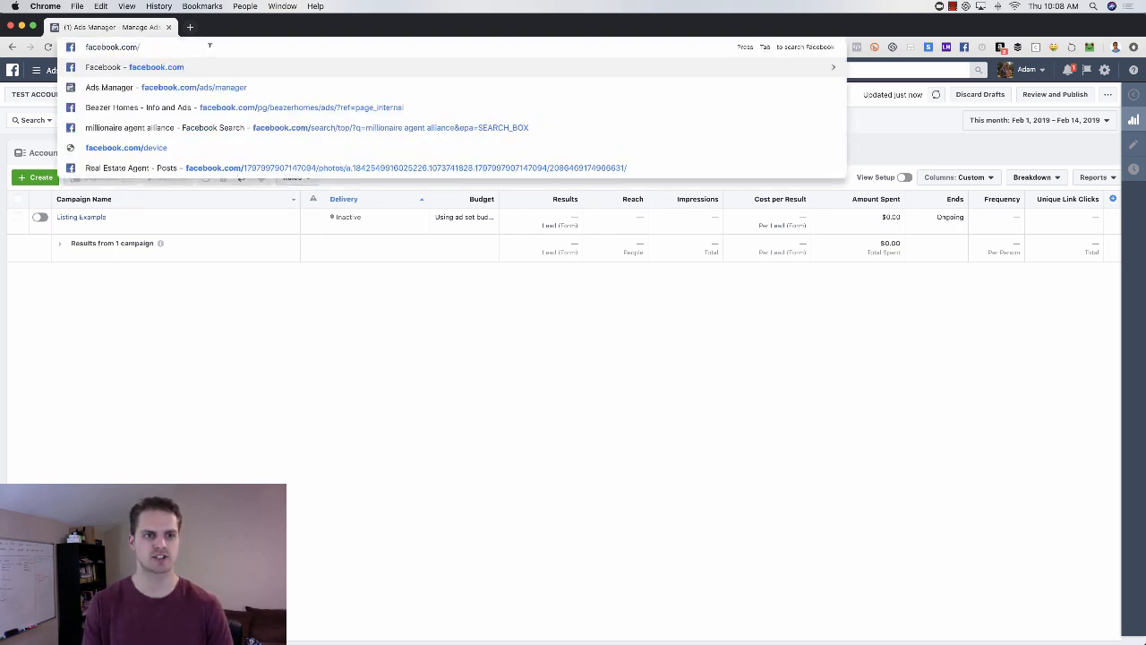
type("ads/")
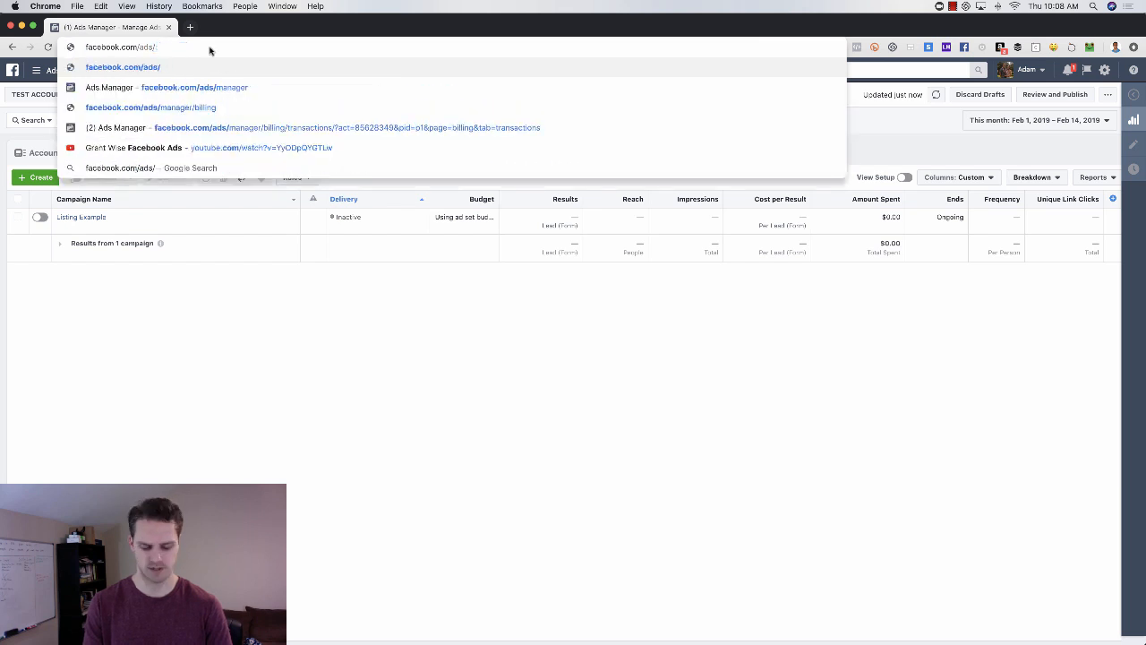
type("manager")
key("Return")
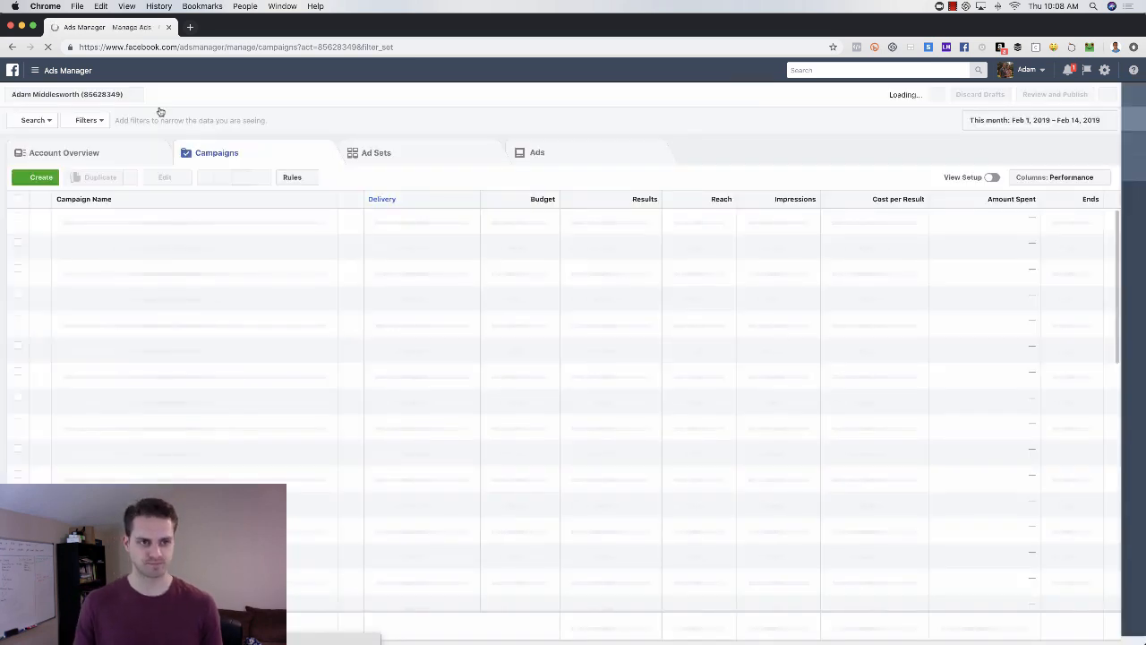
Step: Switch the active ad account to TEST ACCOUNT
left_click(100, 94)
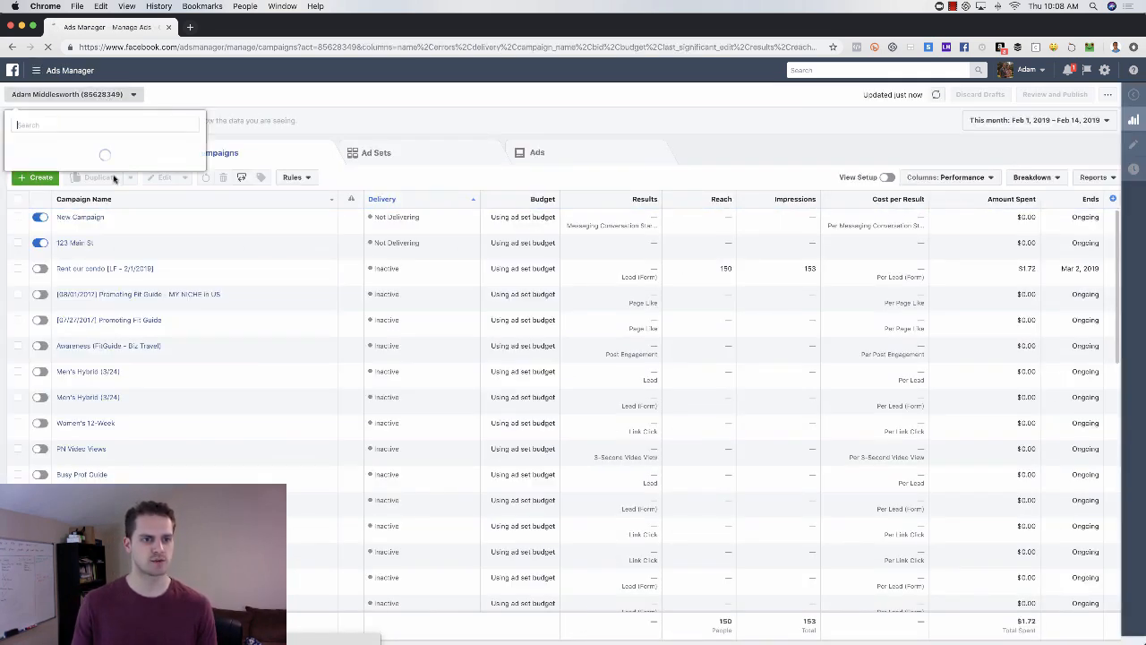
scroll(117, 224, "down", 10)
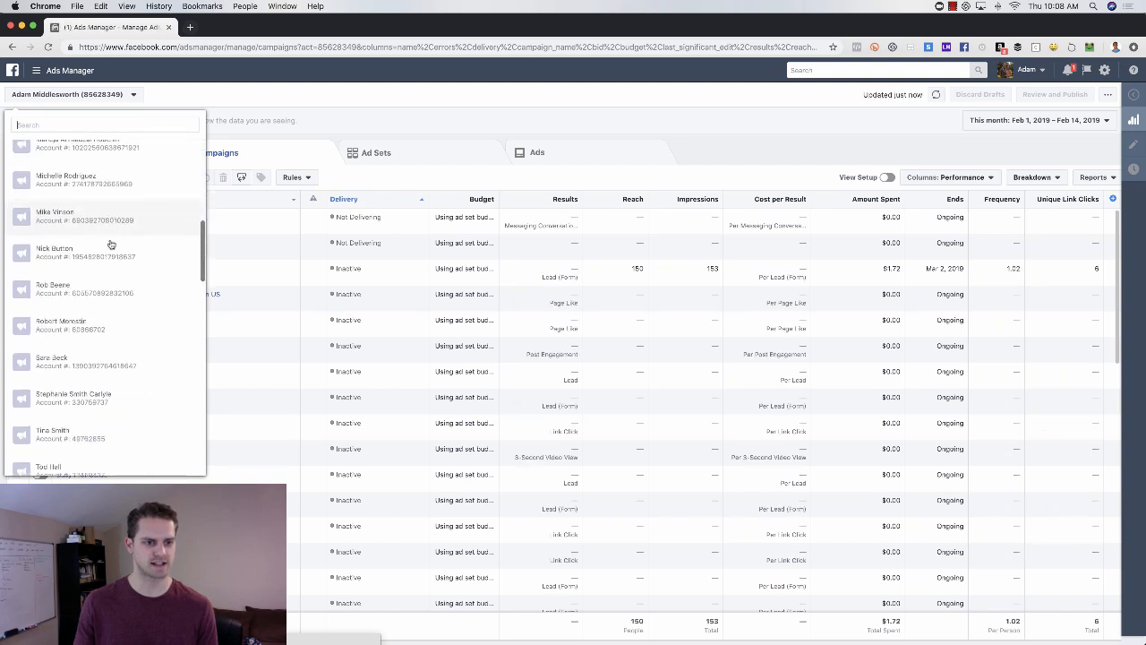
scroll(112, 243, "down", 10)
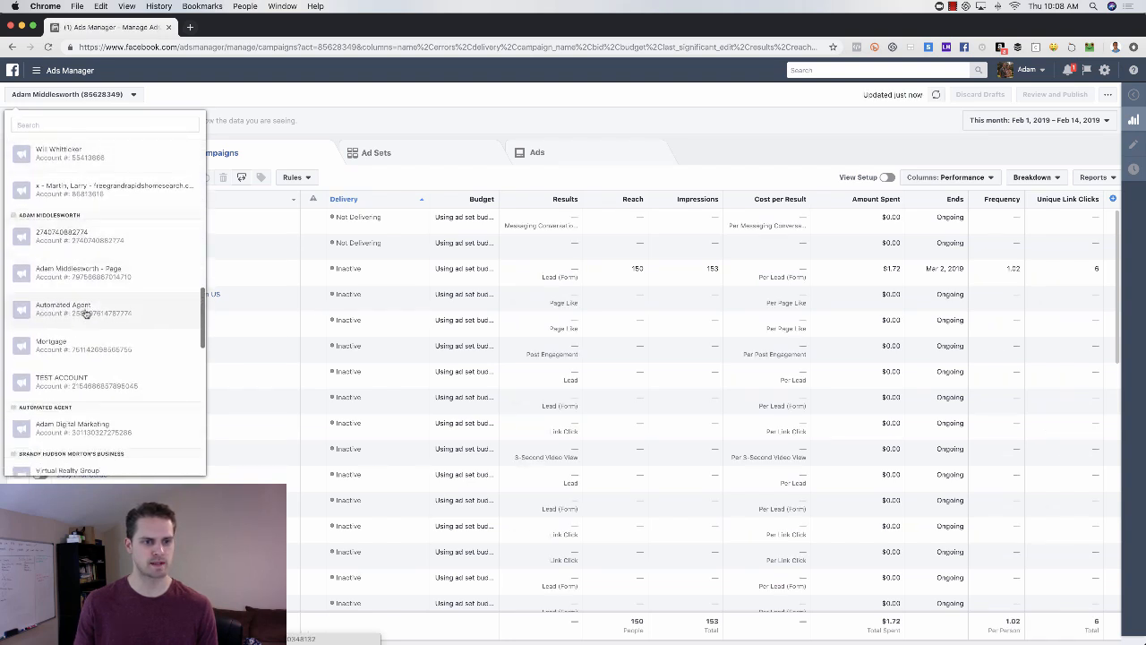
scroll(110, 215, "up", 5)
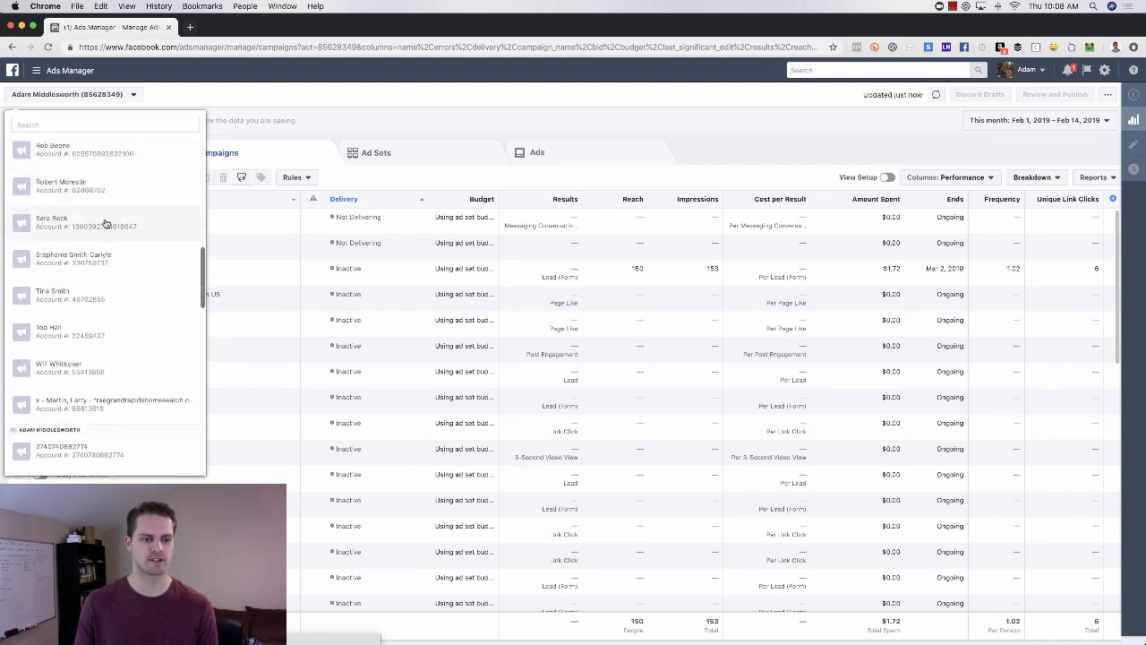
scroll(105, 223, "down", 5)
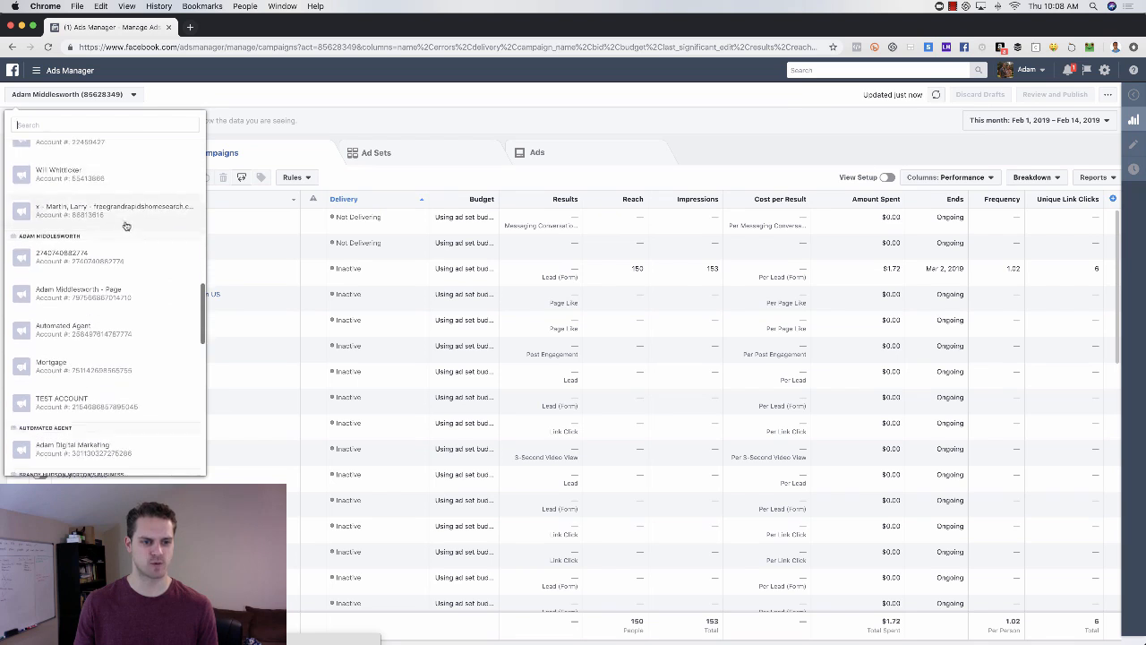
left_click(102, 405)
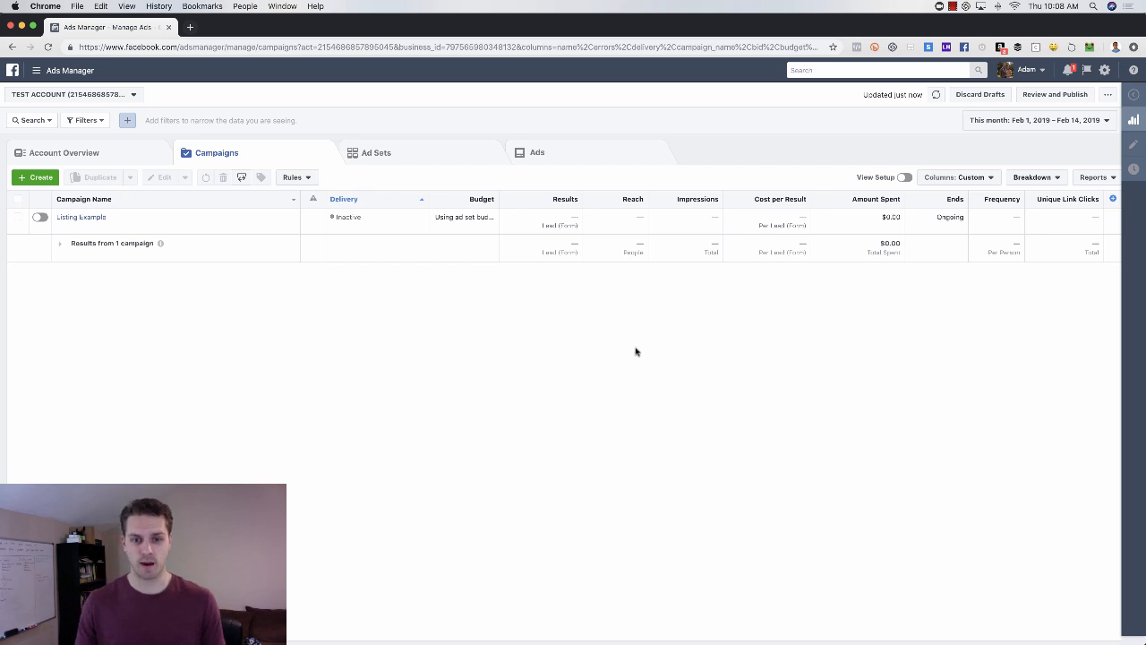
Step: Start a new campaign, dismiss the saved draft and choose Lead generation as the marketing objective
left_click(36, 178)
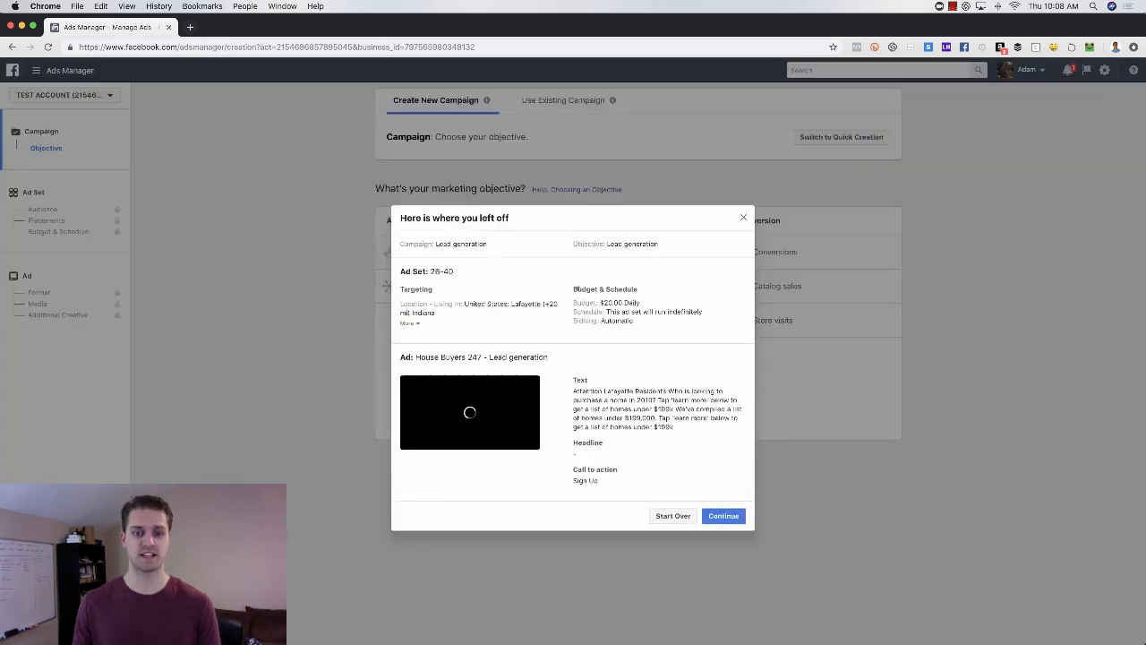
left_click(743, 218)
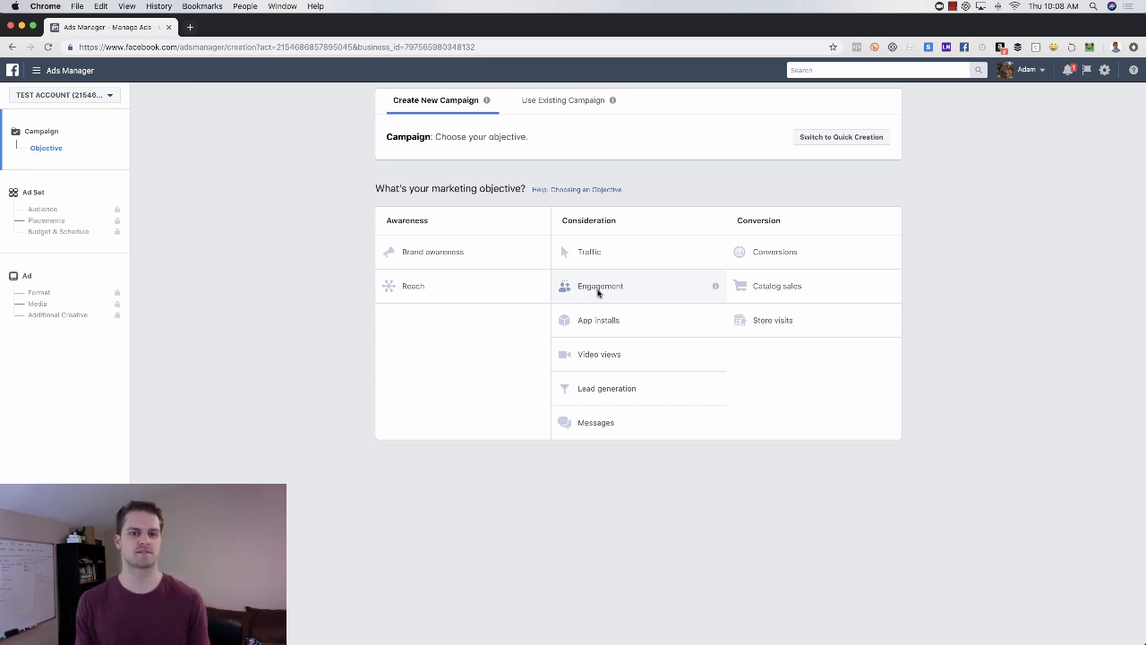
mouse_move(539, 254)
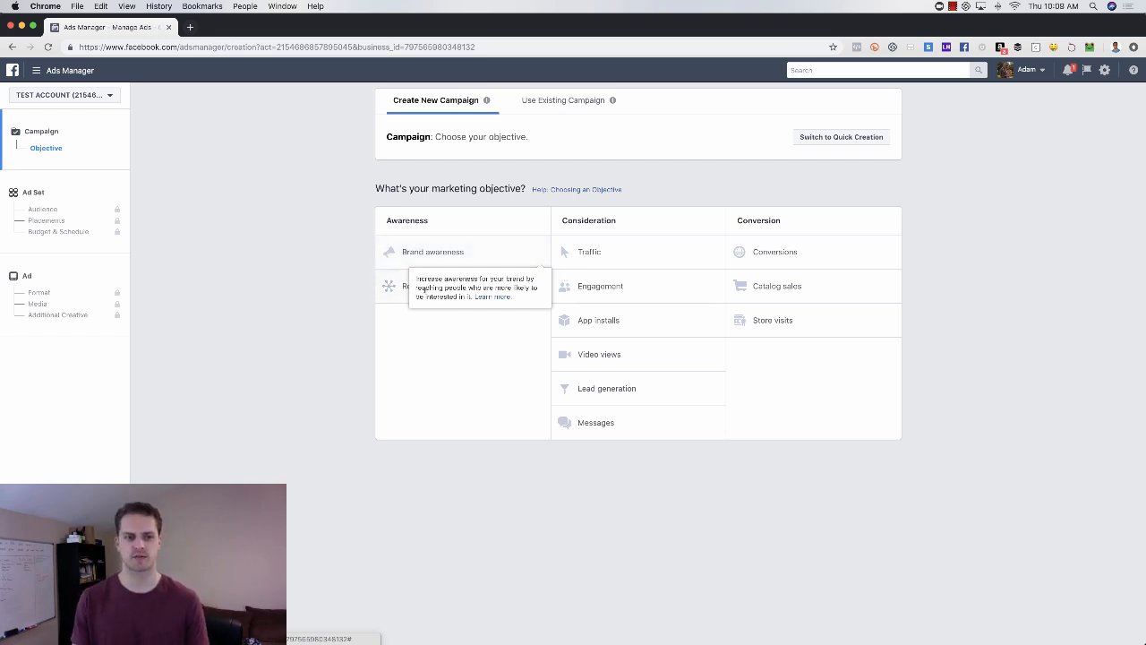
mouse_move(541, 286)
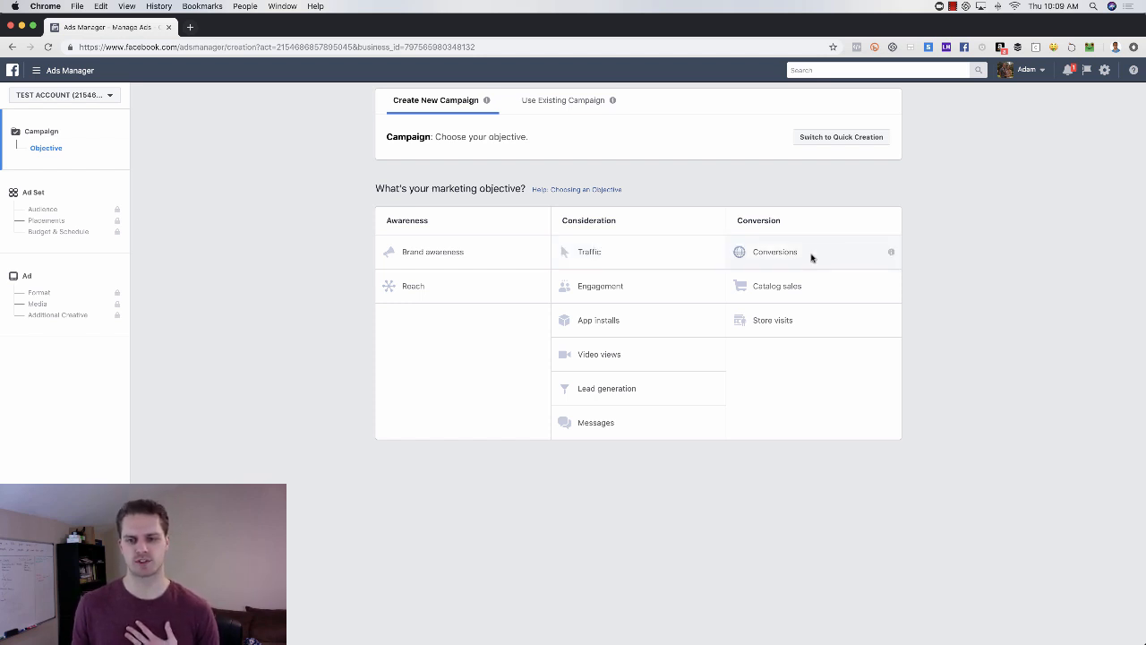
mouse_move(892, 254)
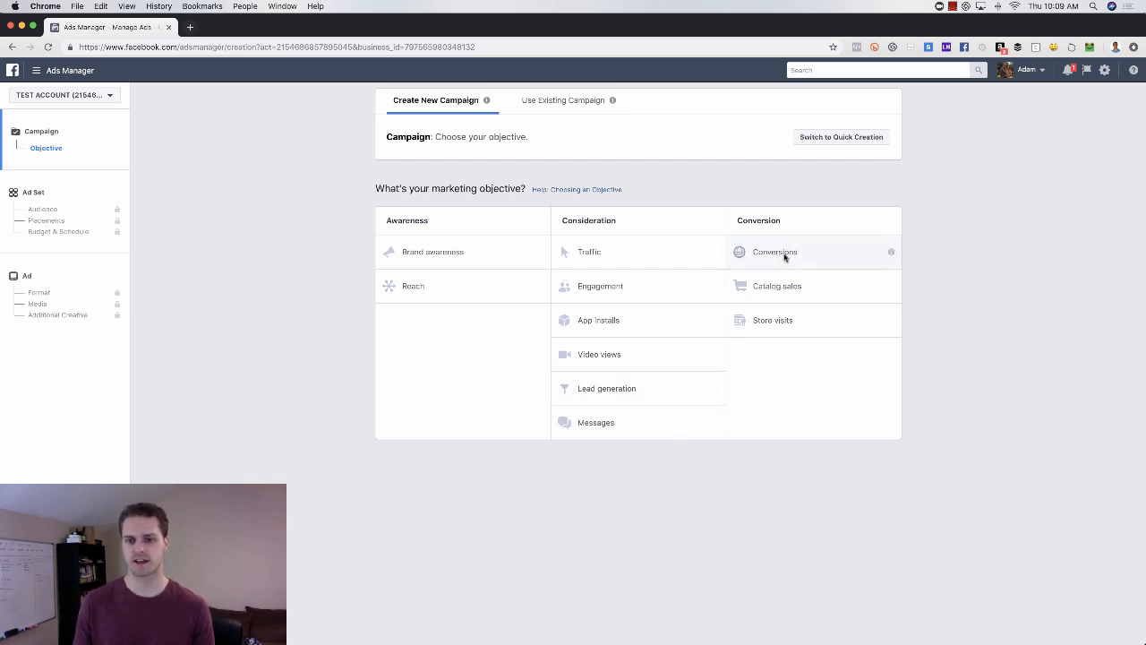
mouse_move(715, 391)
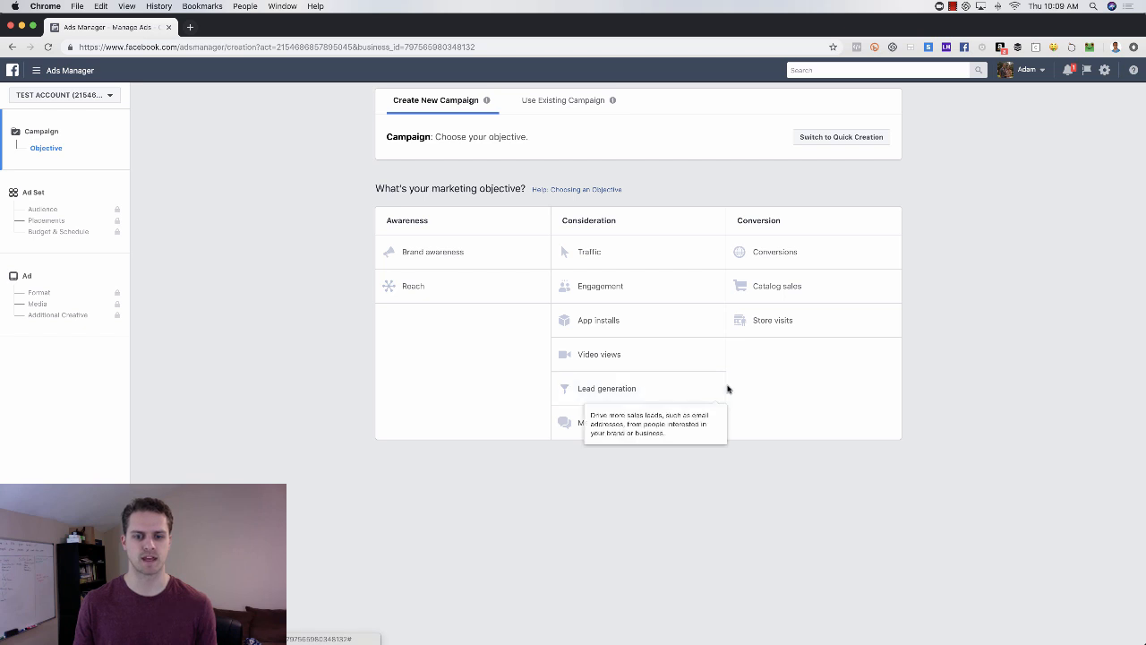
mouse_move(716, 355)
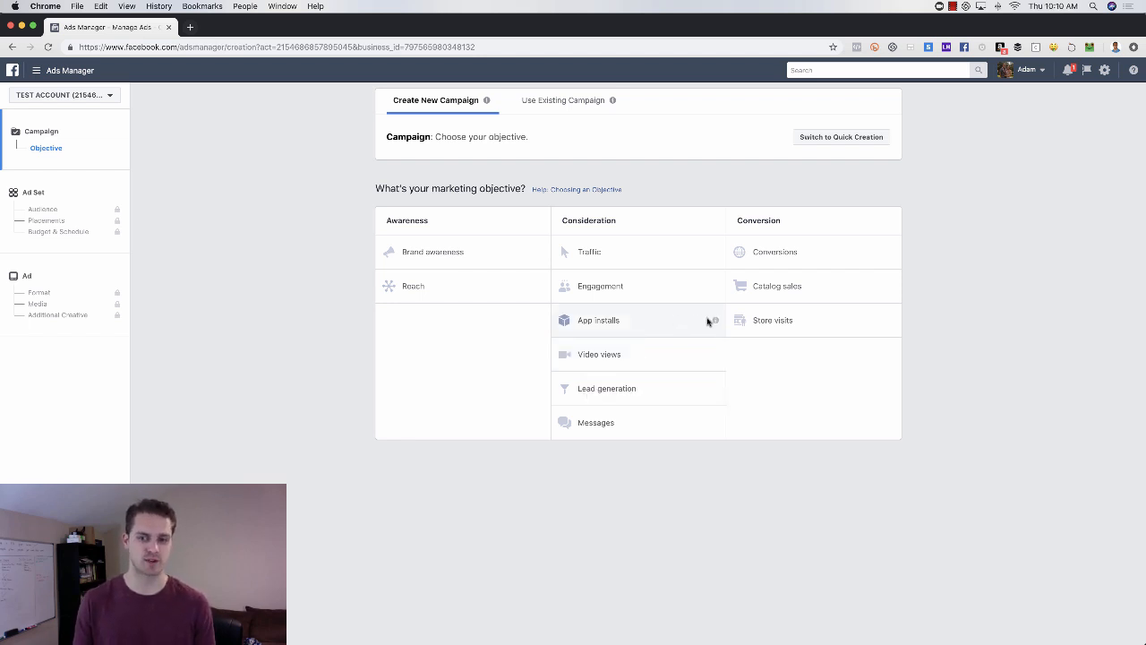
mouse_move(715, 321)
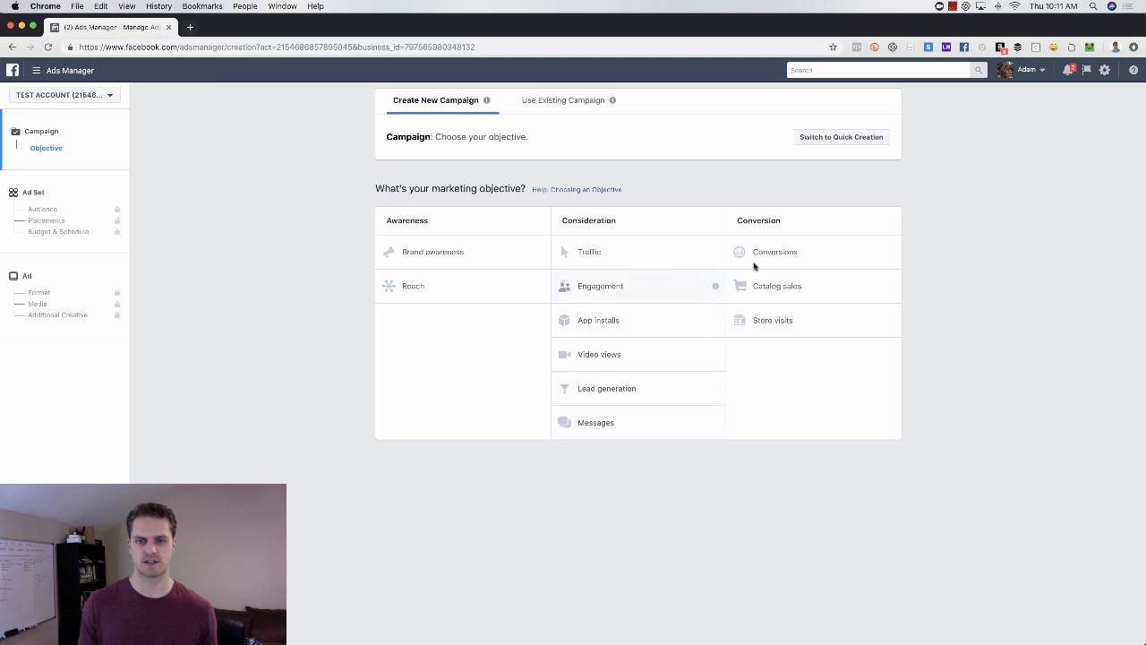
left_click(608, 390)
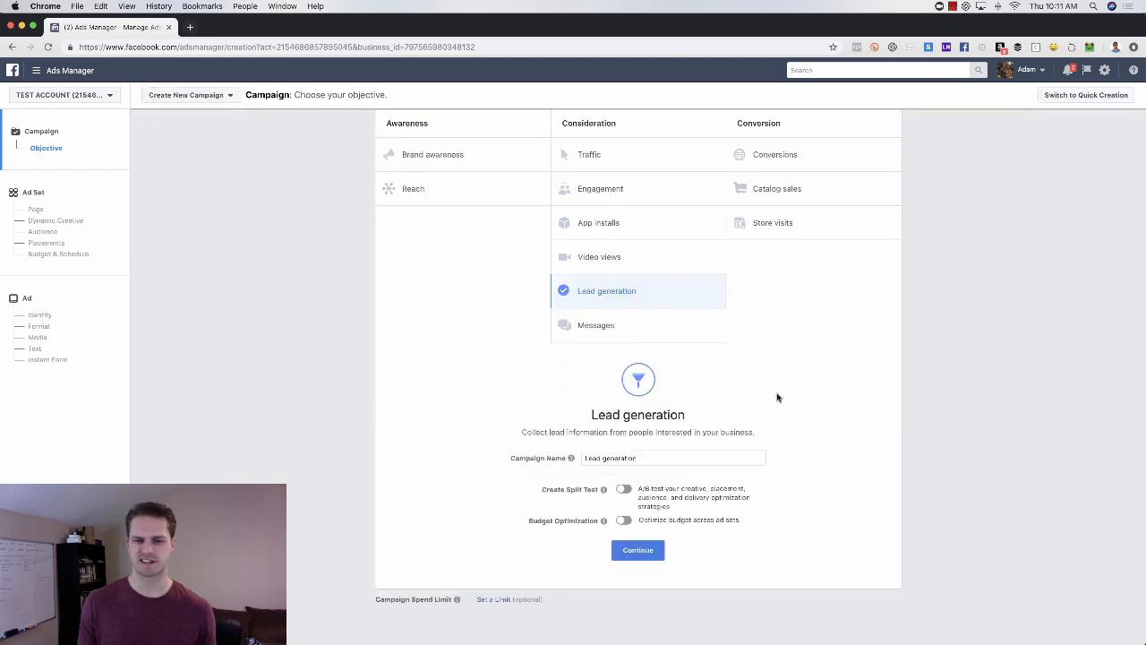
Step: Name the campaign "FHA (LF - 2/14/2019)" and continue to the ad set settings
triple_click(651, 457)
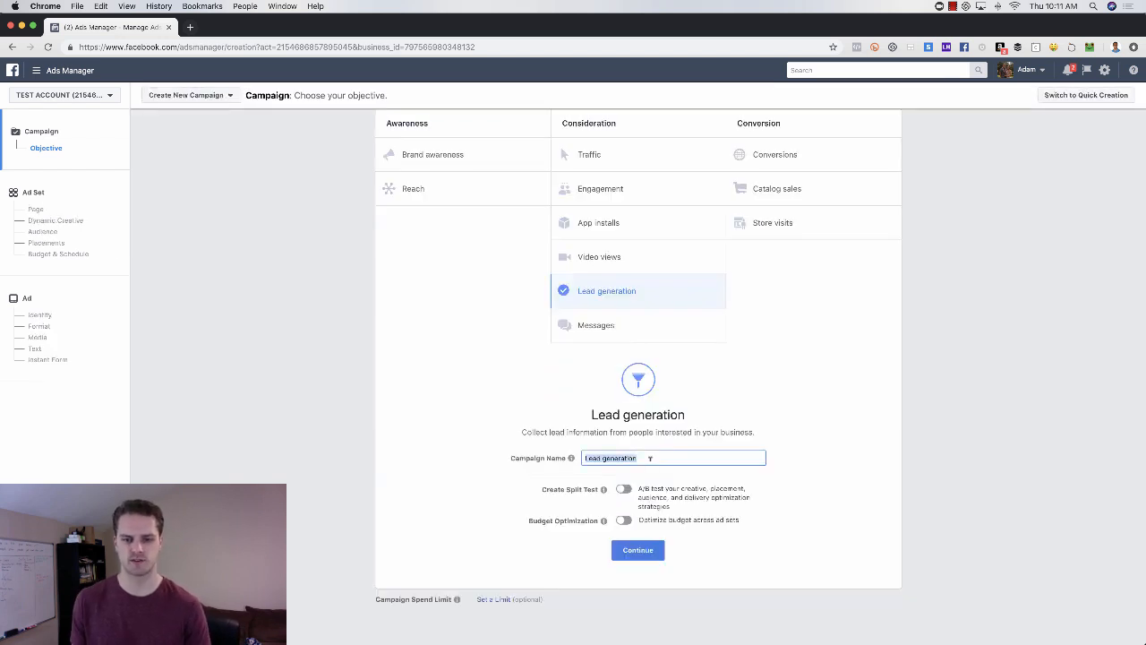
key("BackSpace")
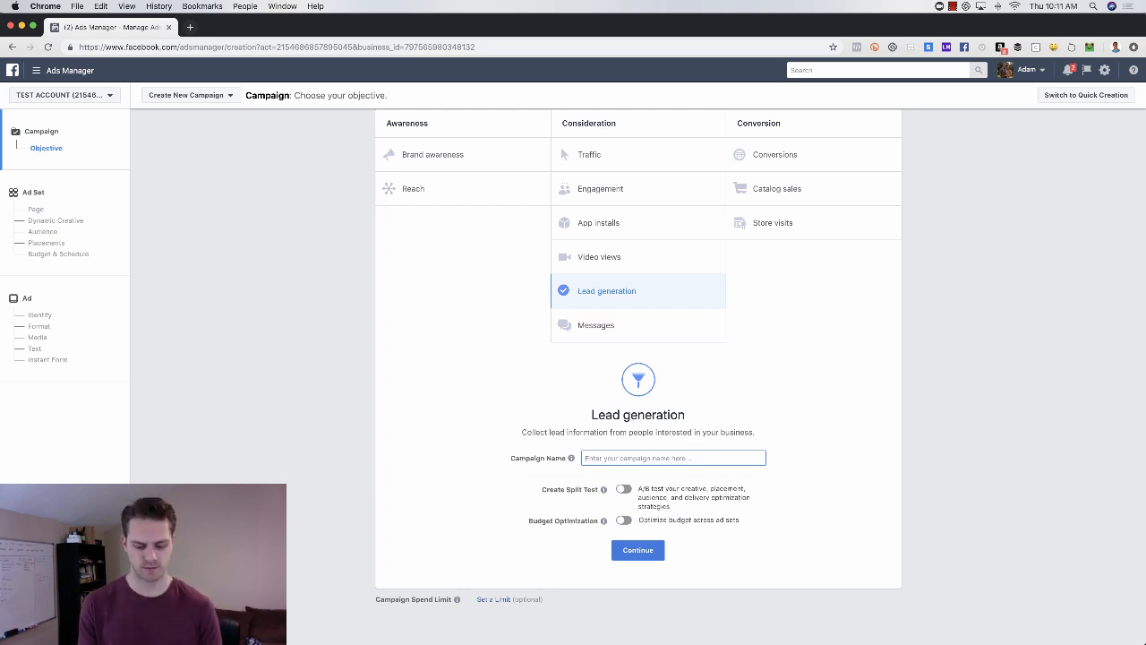
type("123 main")
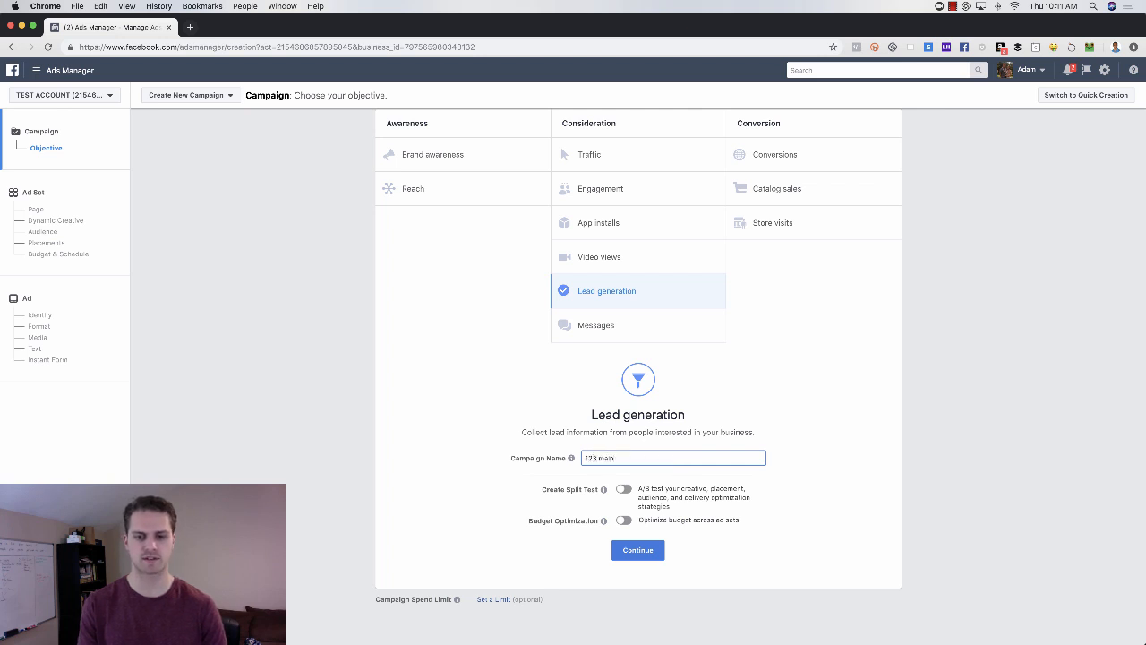
key("BackSpace")
key("BackSpace")
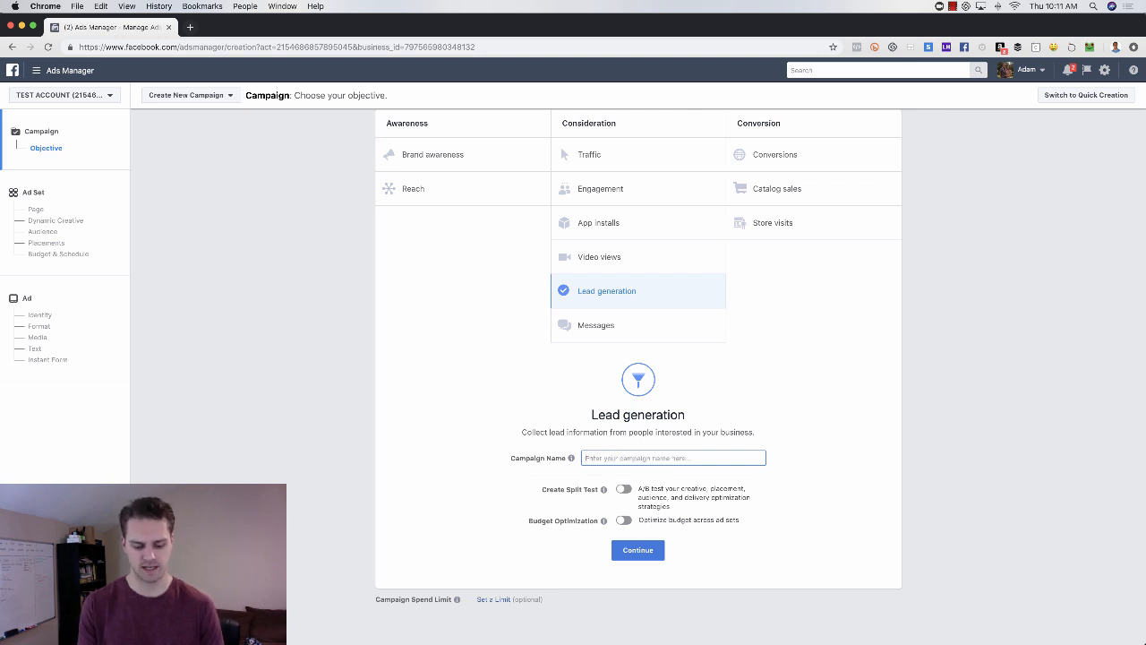
type("FHA (LF - 2/1")
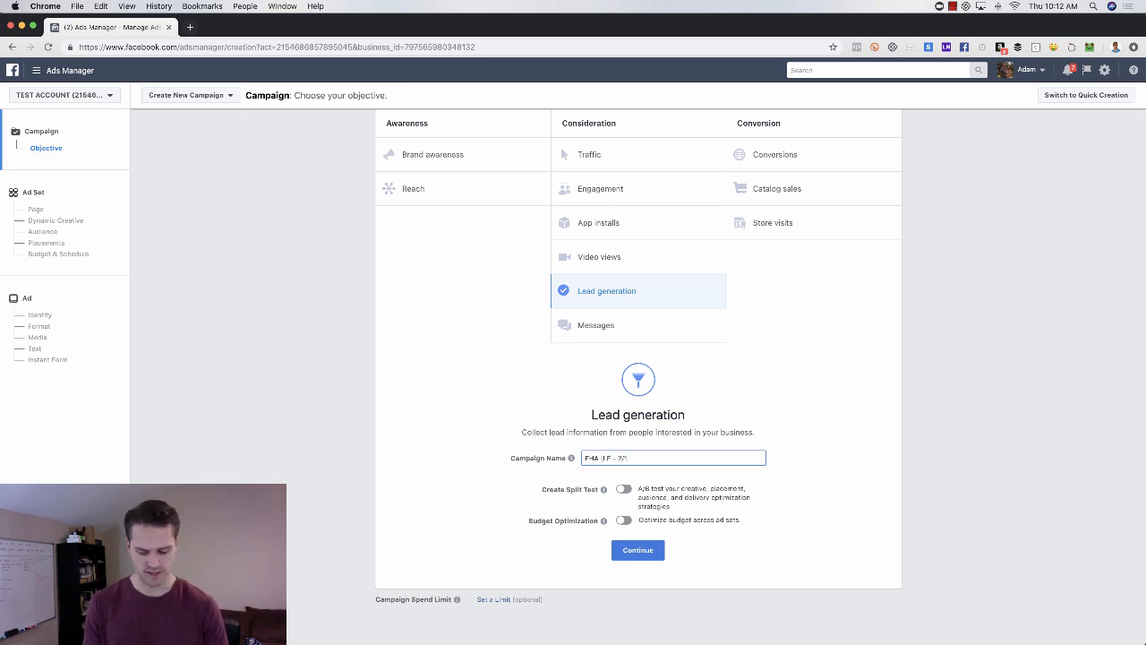
type("/2019")
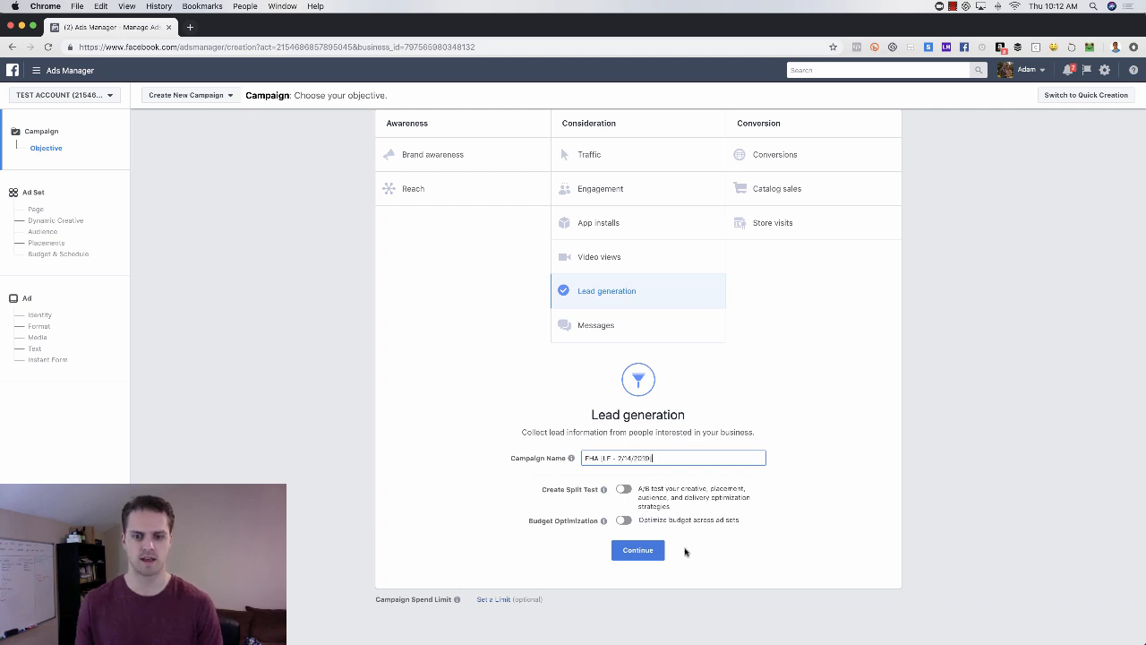
left_click(652, 549)
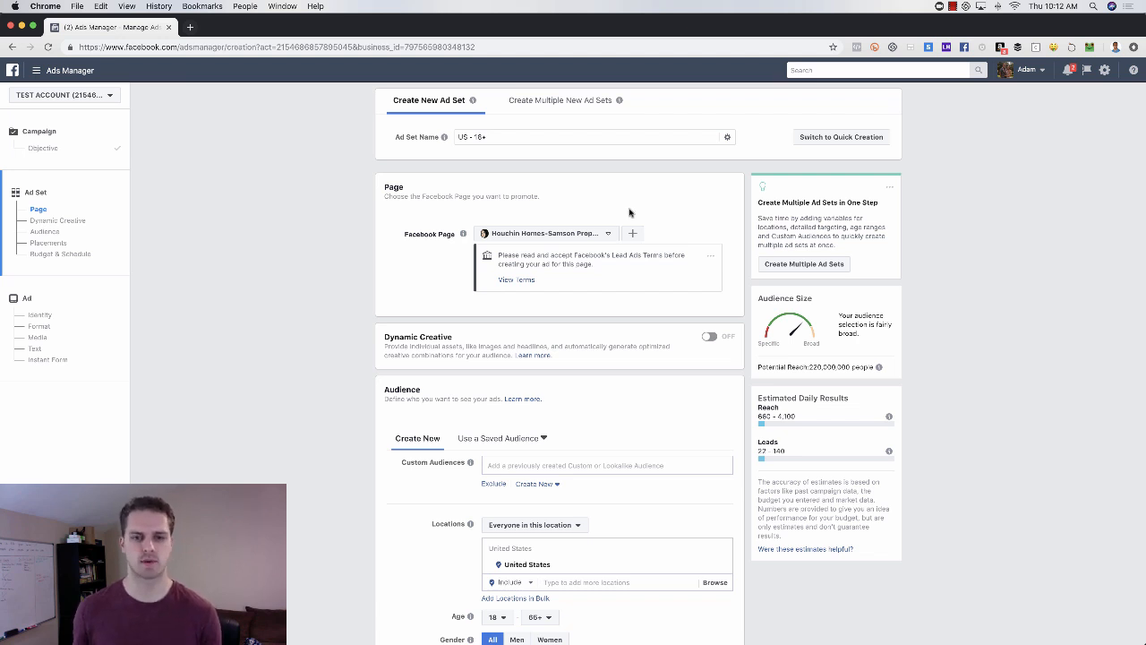
Step: Find the advertiser's own Facebook Page by name and select it as the page to promote
left_click(589, 233)
type("adam")
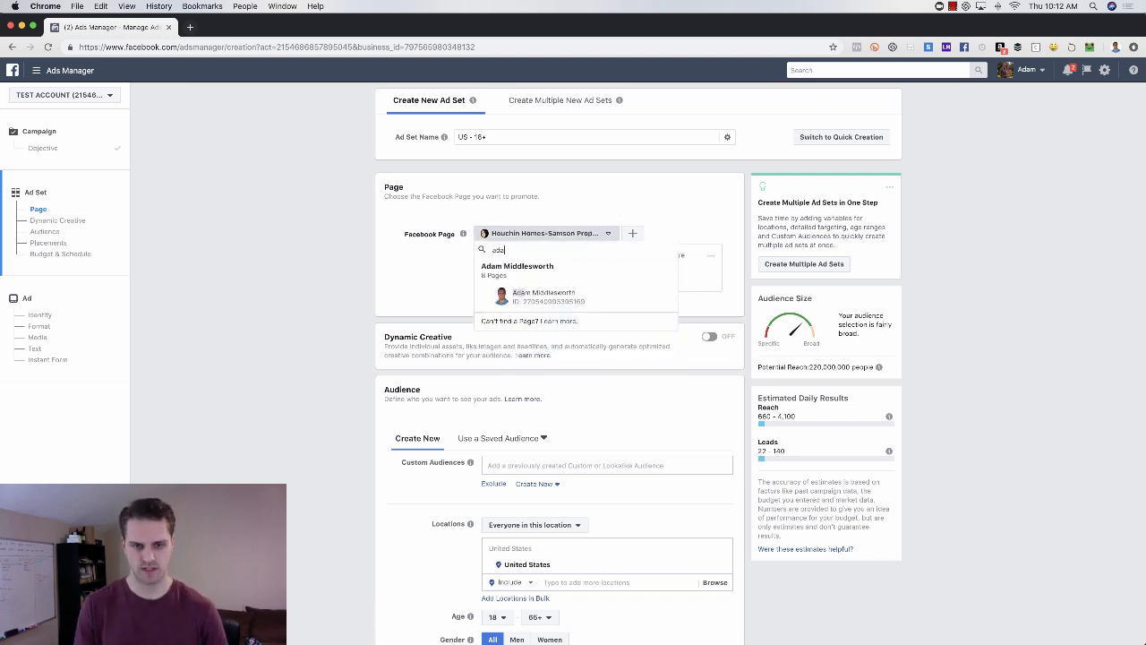
left_click(551, 296)
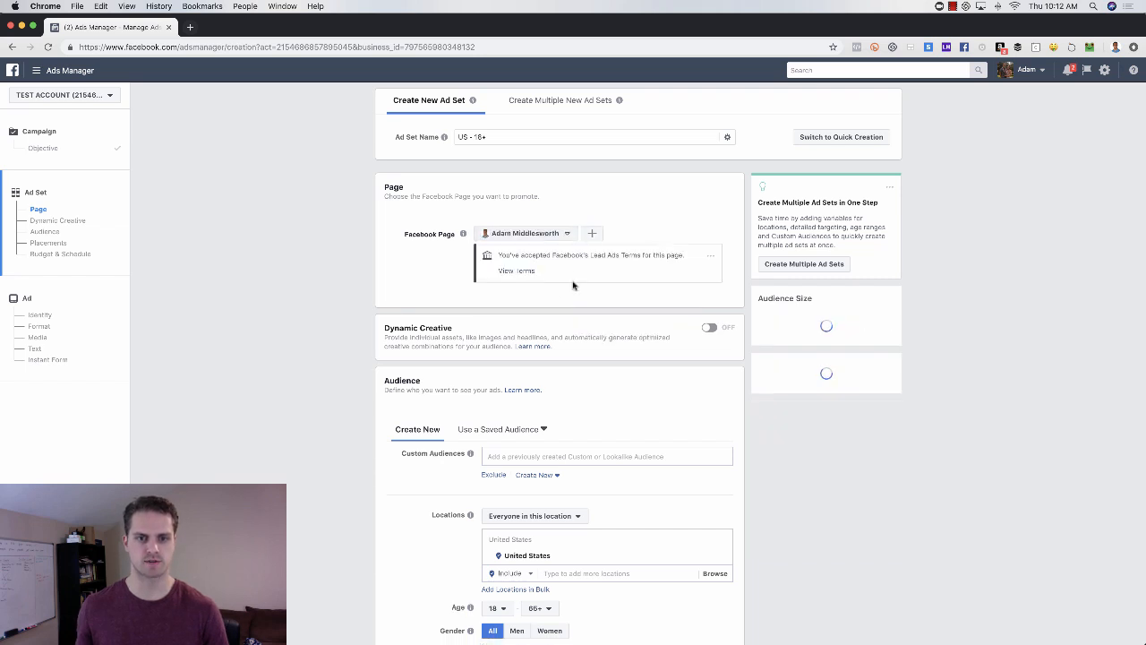
Step: Rename the ad set as "frisco 8mi + lending specific"
triple_click(505, 136)
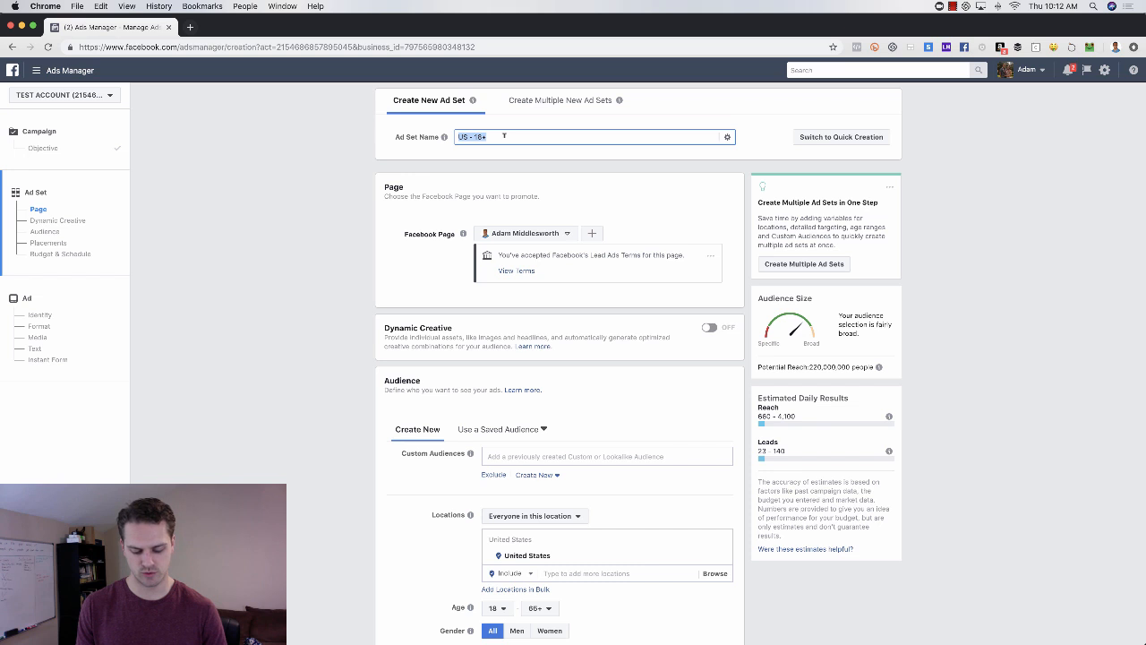
type("frisco")
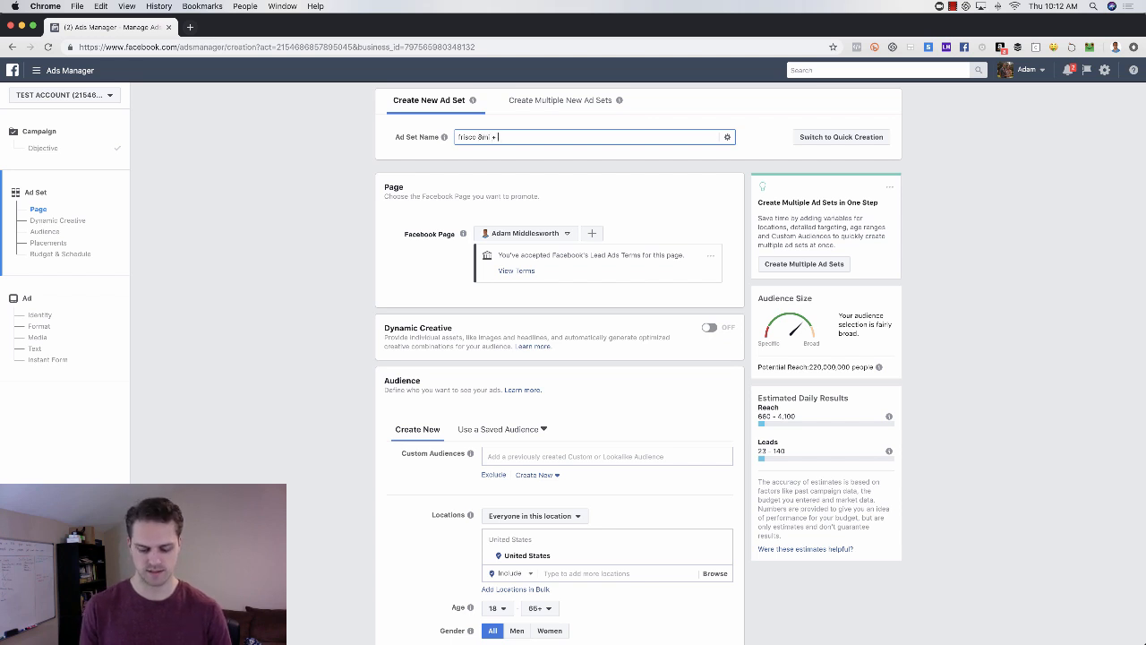
type("8mi + lend")
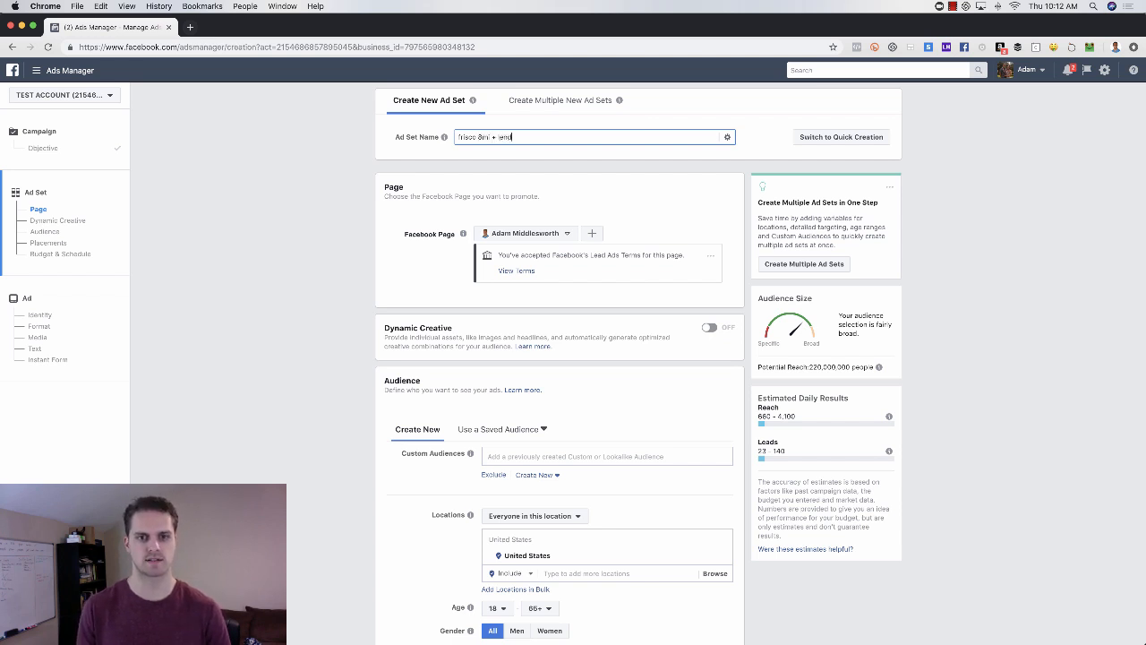
type("ing se")
type("ecific")
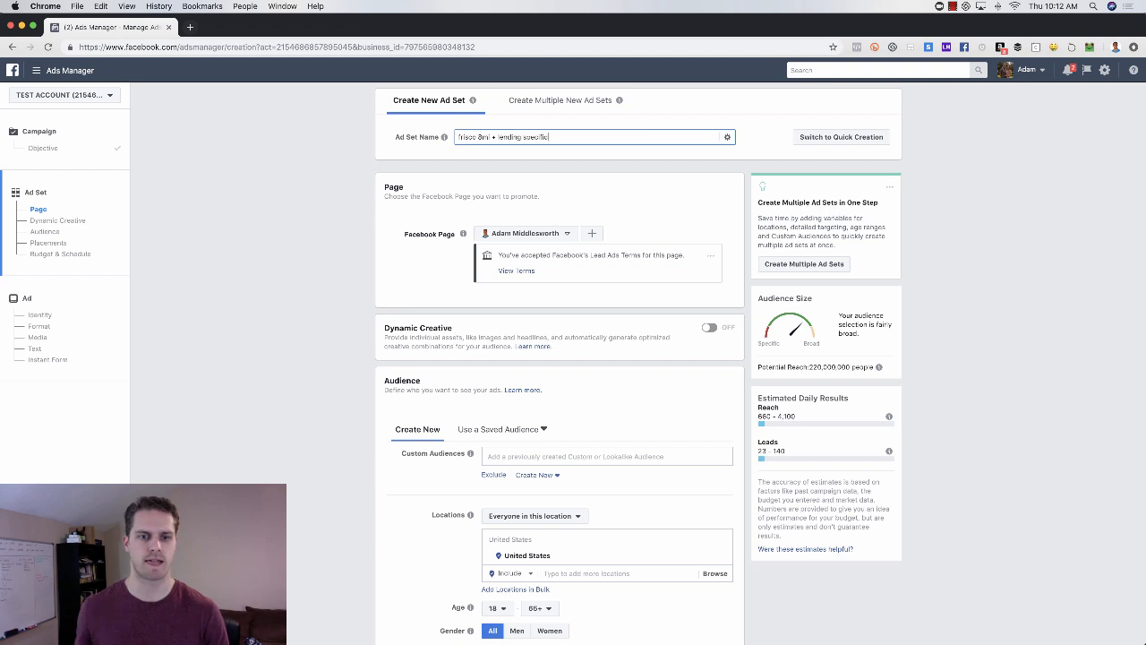
Step: Set the audience's location targeting to "People who live in this location"
scroll(318, 332, "down", 3)
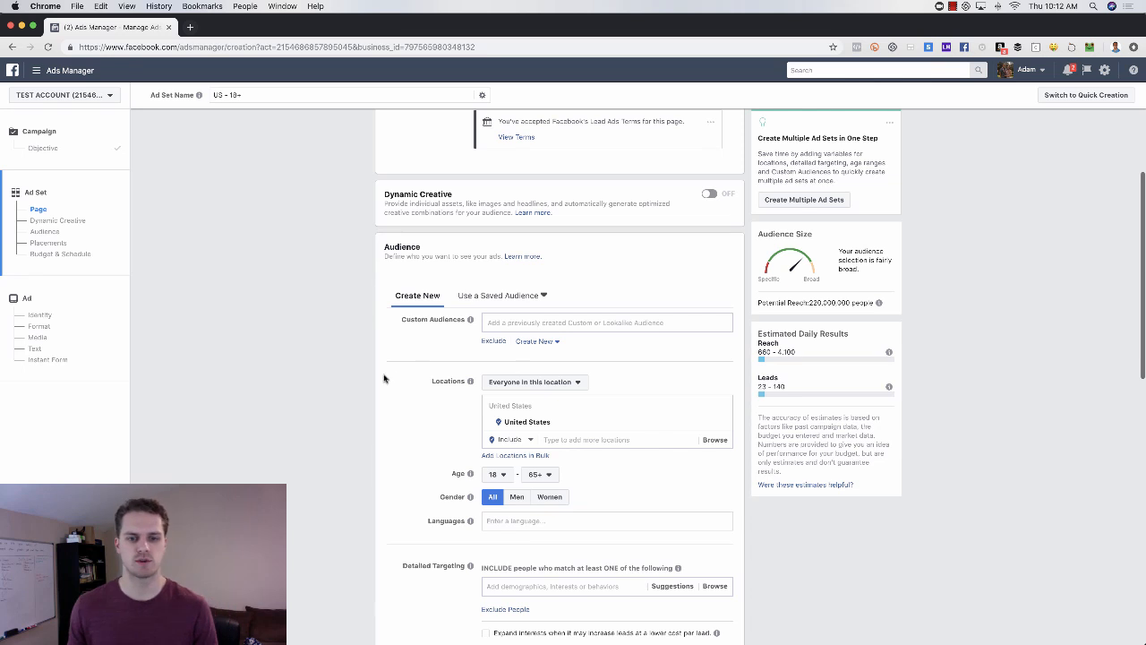
scroll(362, 355, "down", 1)
scroll(362, 355, "down", 2)
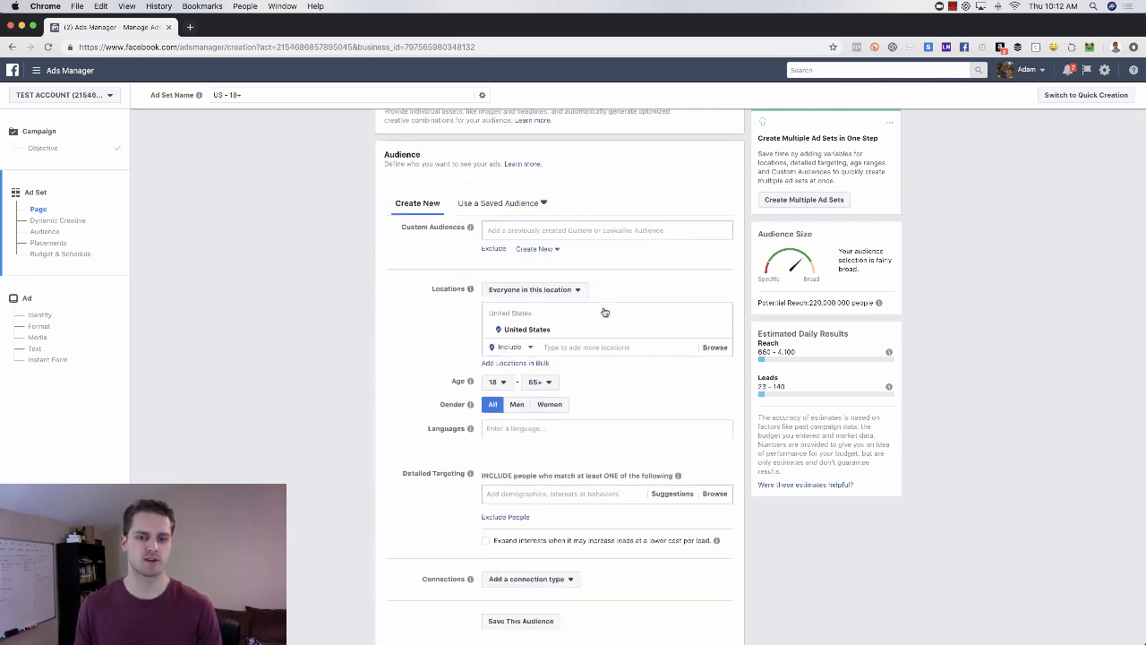
left_click(534, 289)
left_click(571, 322)
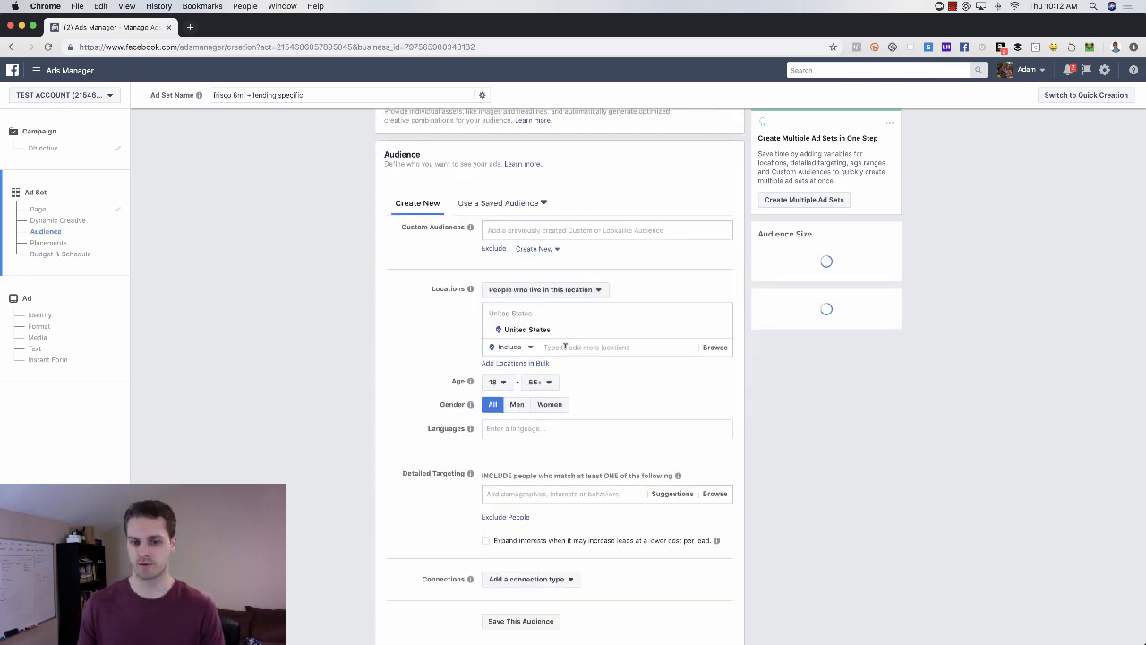
Step: Target Frisco, Texas as the audience location and reduce its radius to 10 miles
left_click(565, 347)
type("frisco")
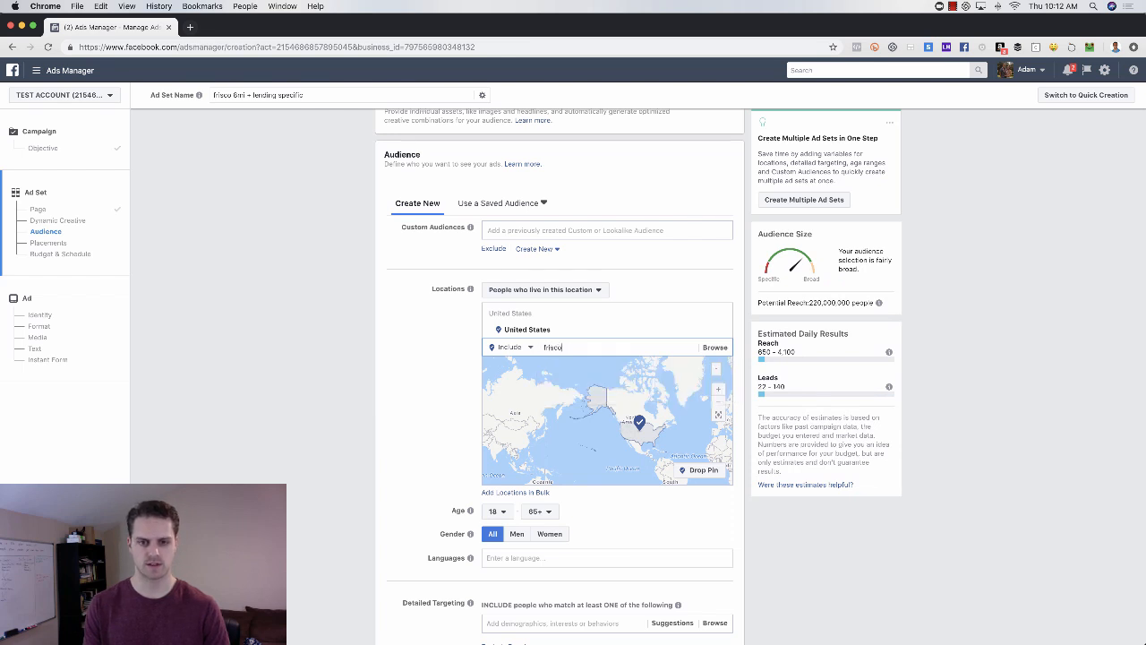
left_click(580, 364)
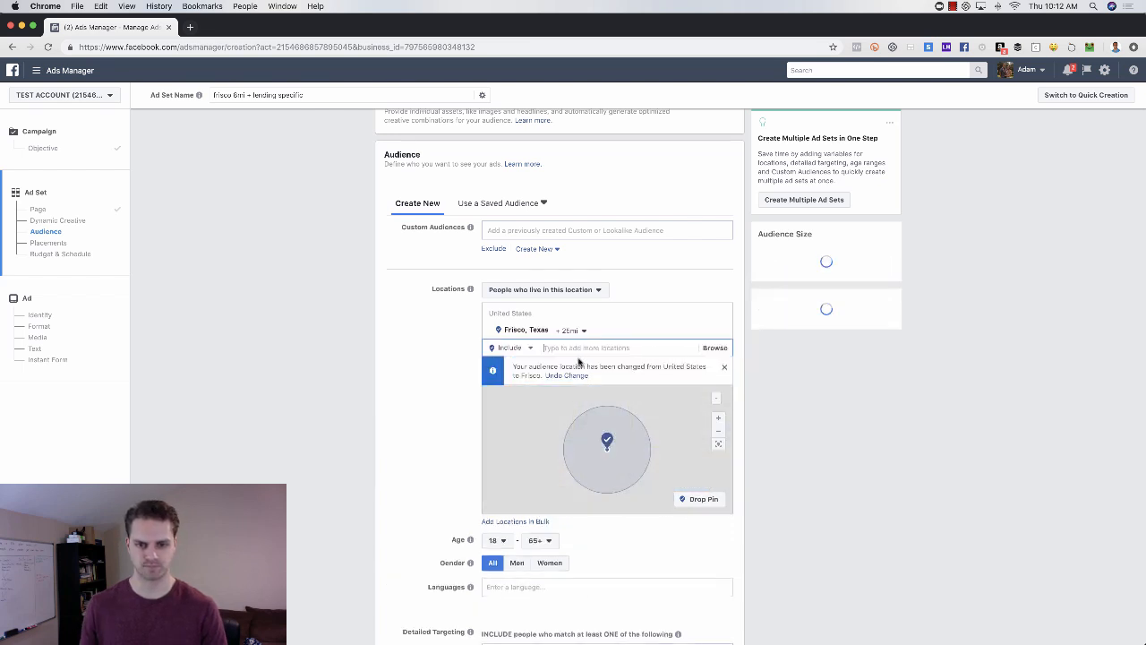
left_click(581, 331)
left_click_drag(589, 381, 507, 377)
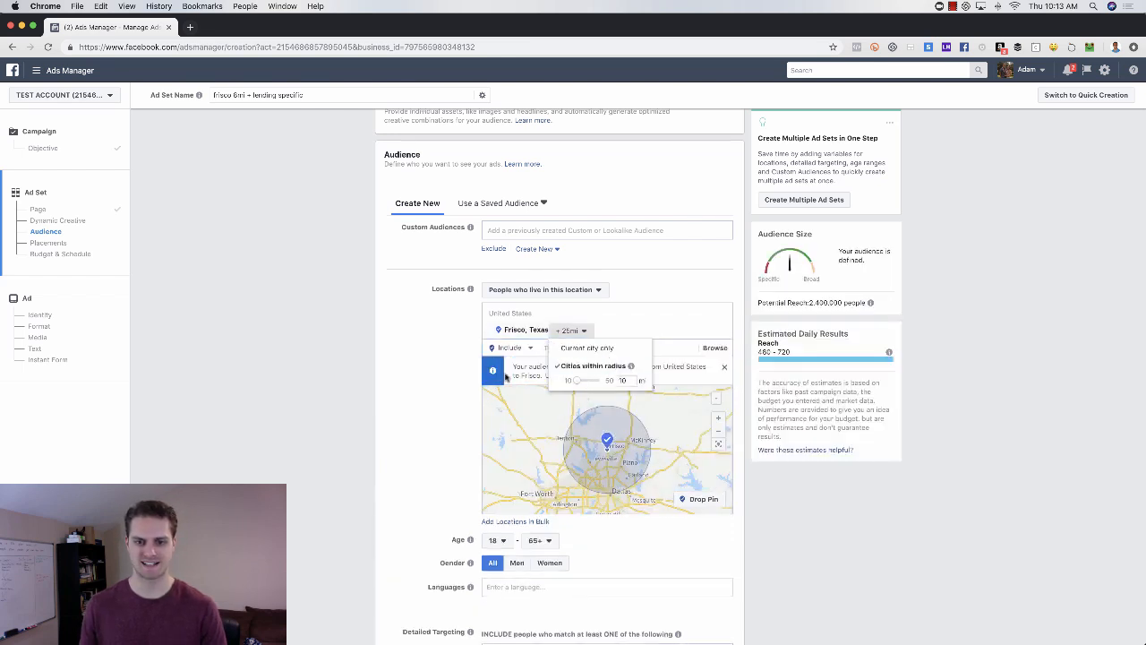
left_click(430, 357)
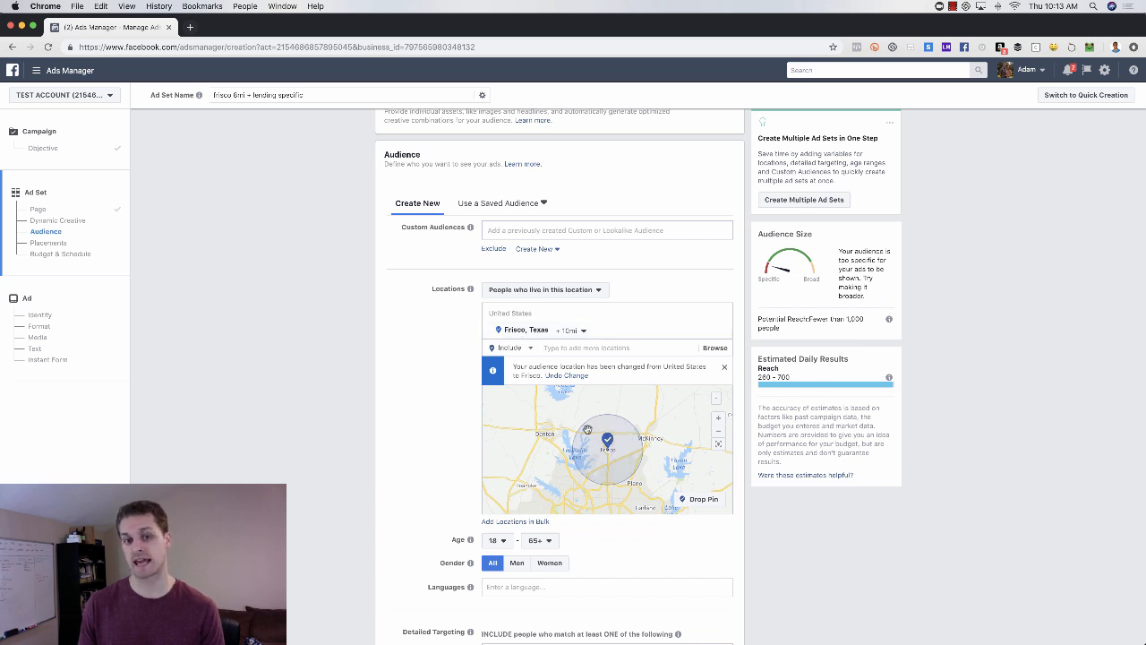
Step: Replace the city location with a pin dropped on Frisco on the map, and set the pin's radius to 8 miles
left_click(699, 499)
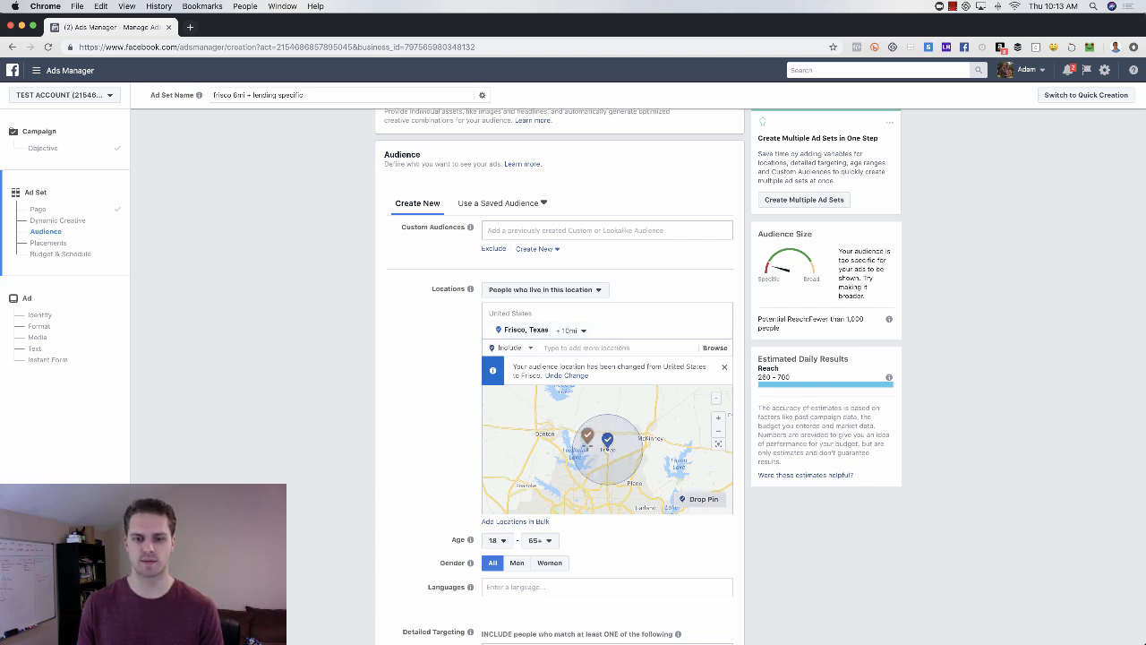
left_click(606, 445)
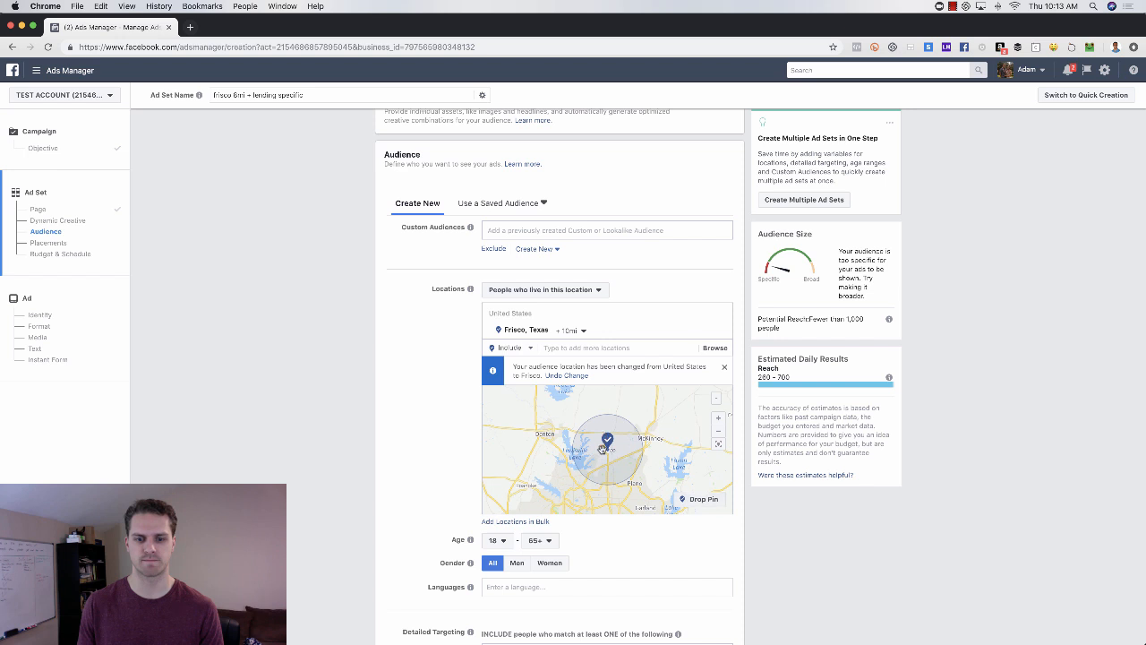
left_click(598, 332)
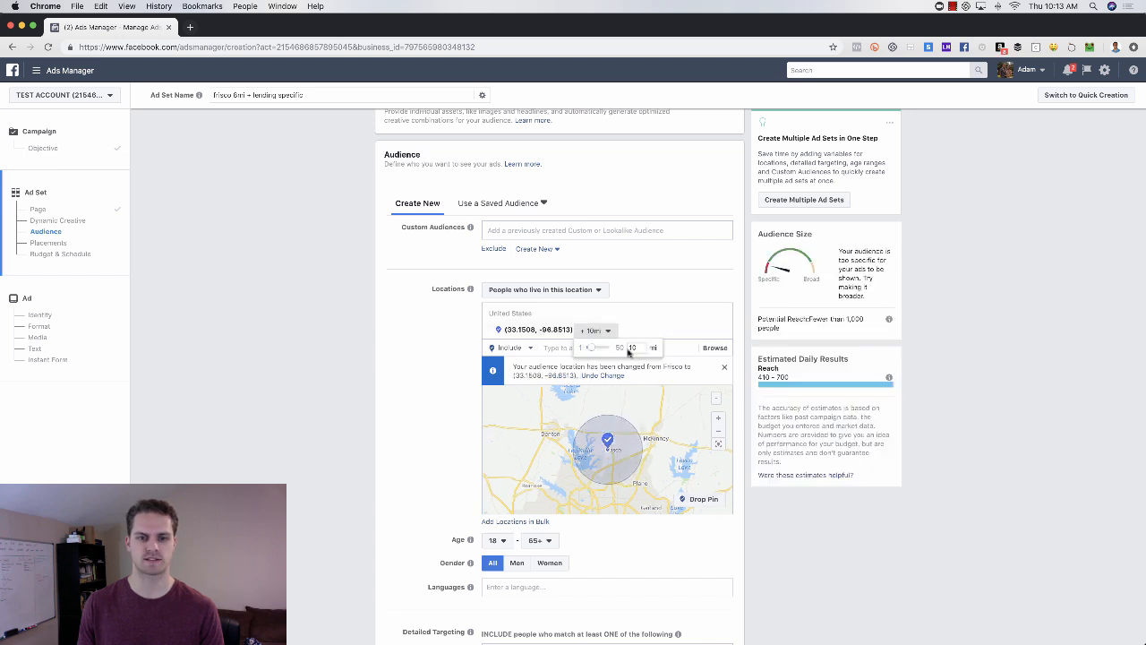
type("8")
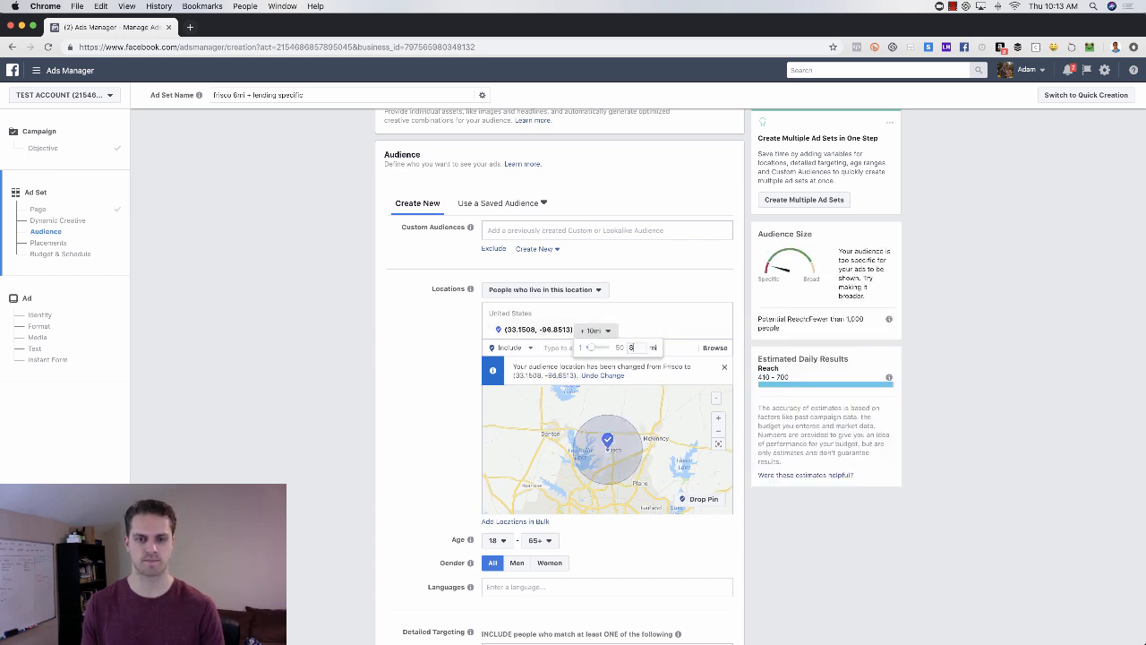
key("Return")
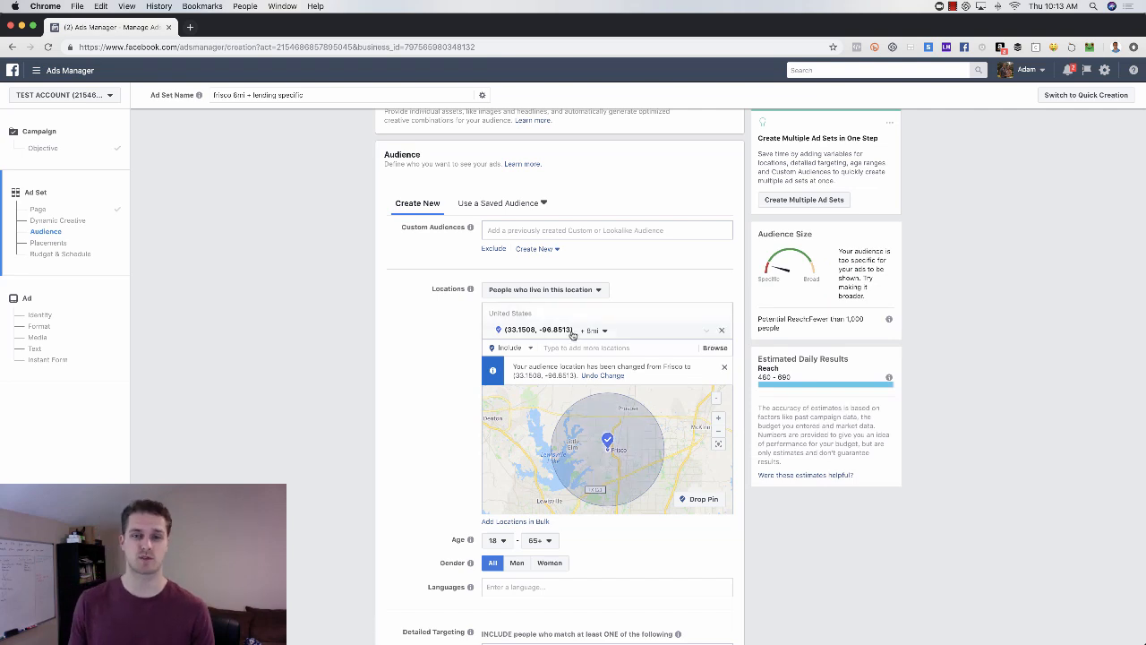
Step: Set the audience's age range to 27–45
scroll(443, 353, "down", 3)
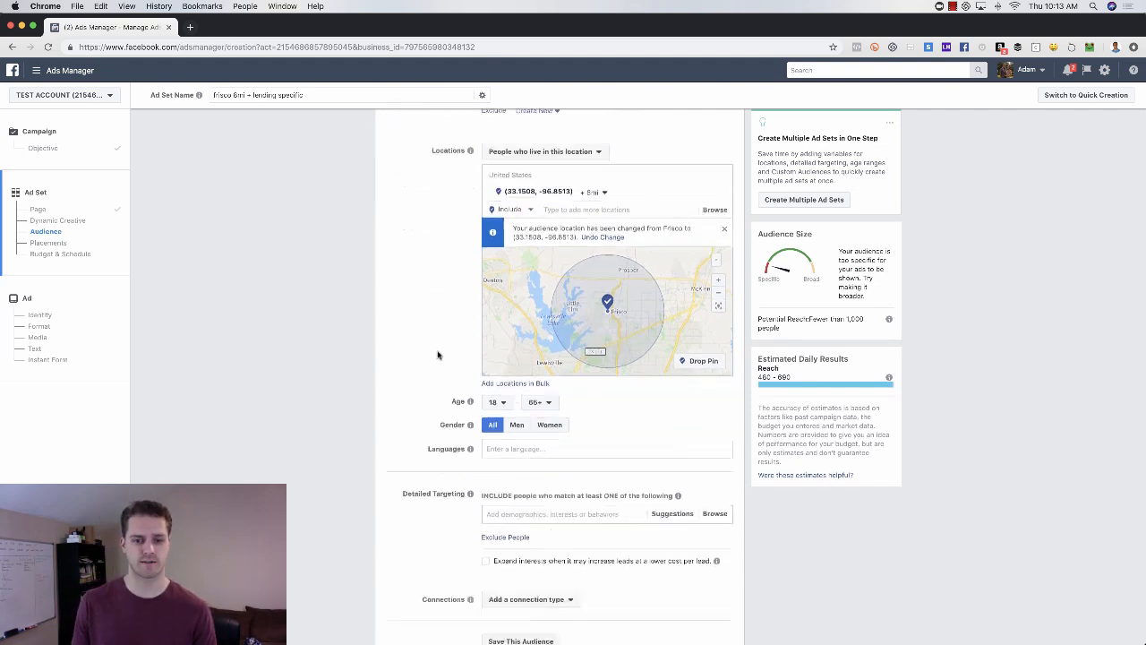
left_click(501, 342)
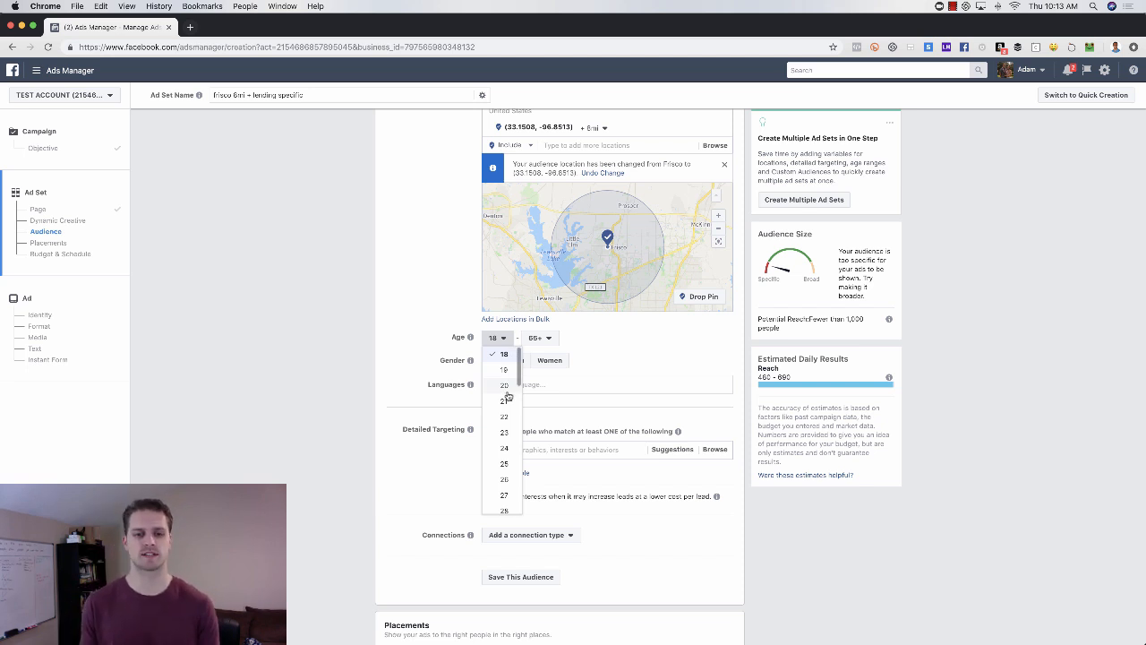
left_click(506, 497)
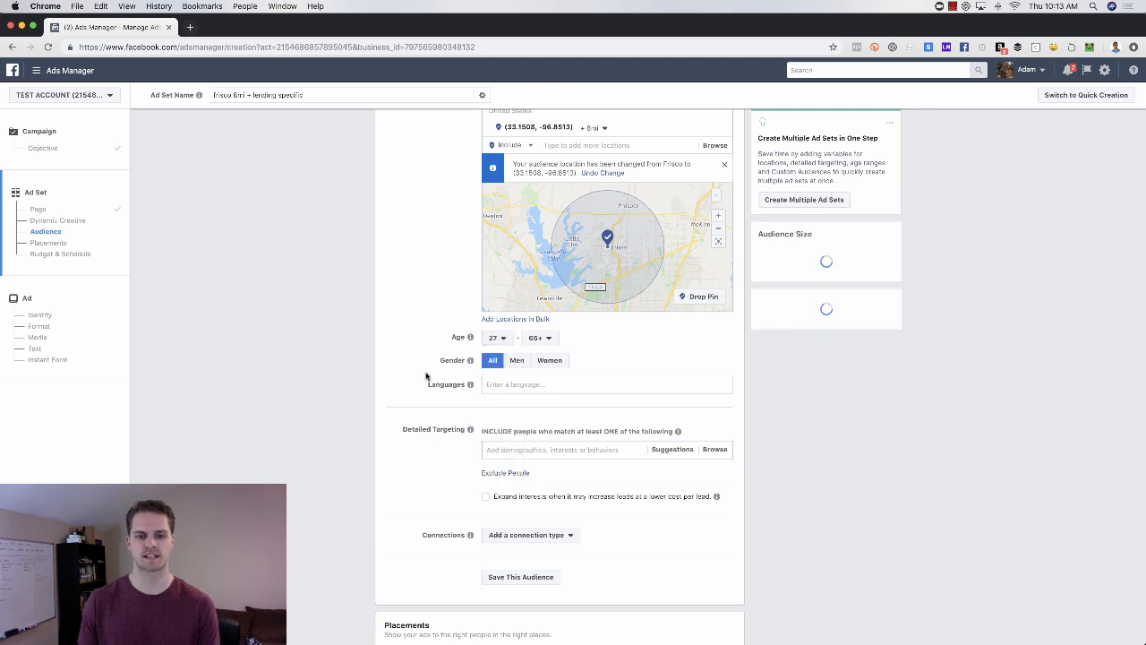
left_click(535, 338)
scroll(545, 442, "up", 5)
scroll(546, 441, "down", 1)
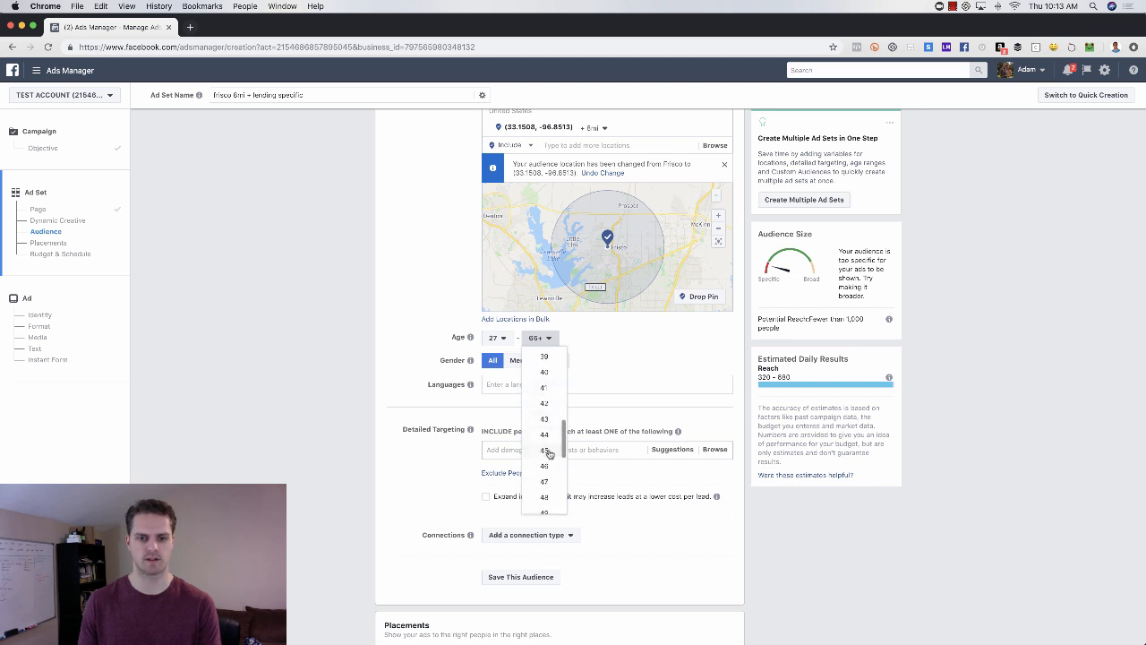
left_click(553, 455)
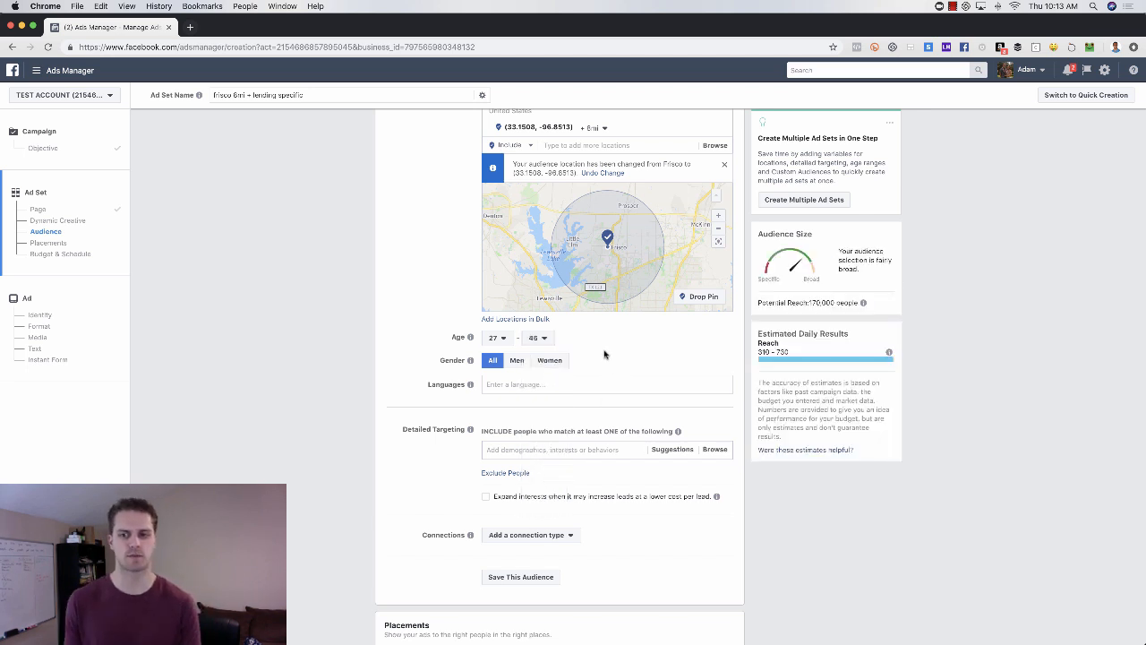
Step: Compare the potential reach for maximum ages of 40 and 45, ending with 45 selected
left_click_drag(806, 302, 842, 301)
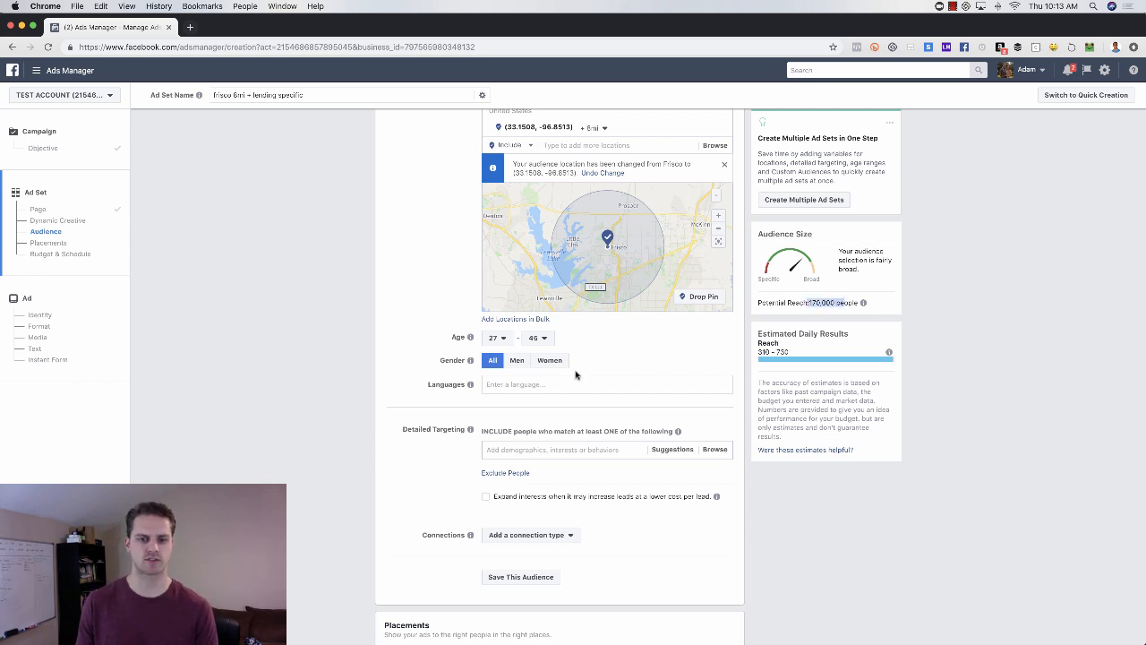
left_click(548, 341)
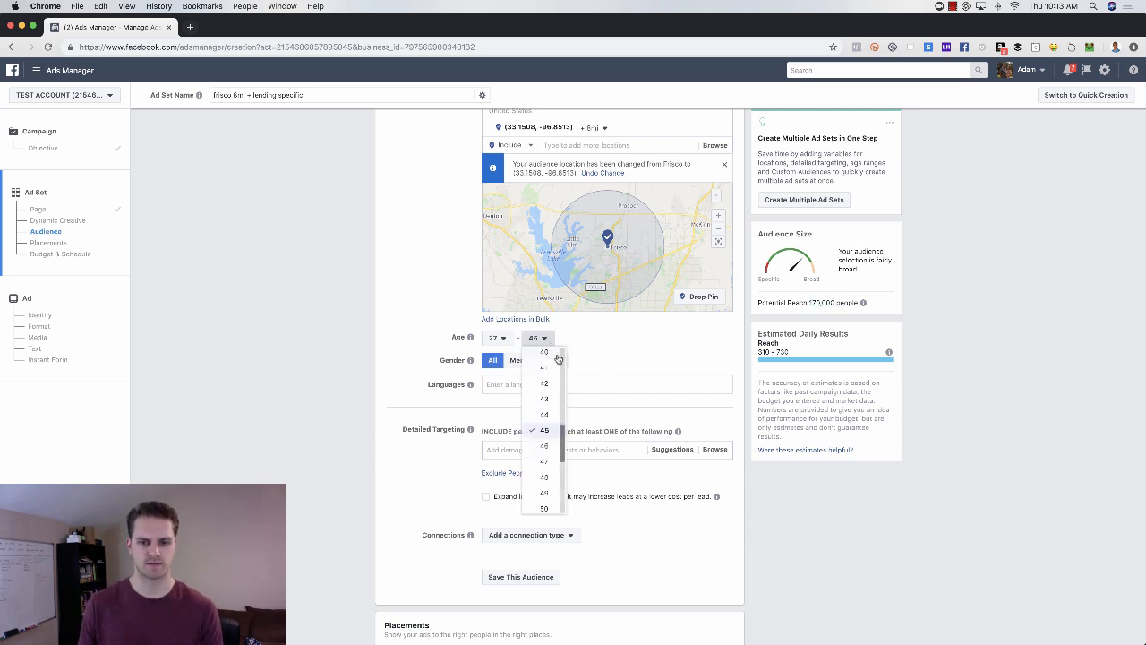
left_click(545, 352)
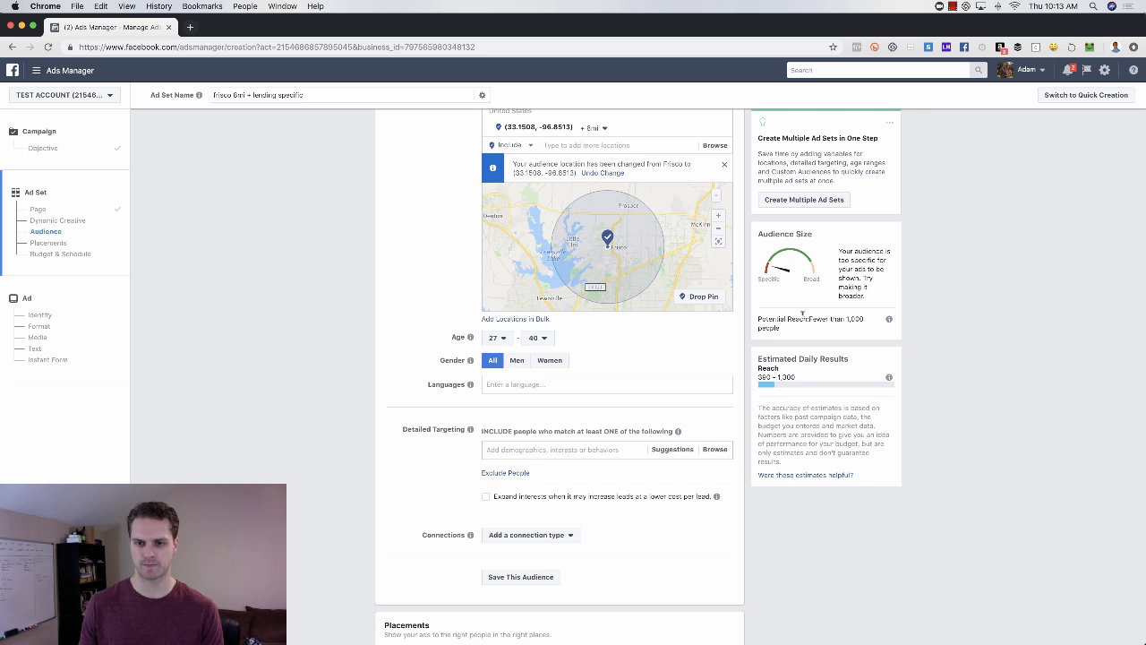
left_click(540, 337)
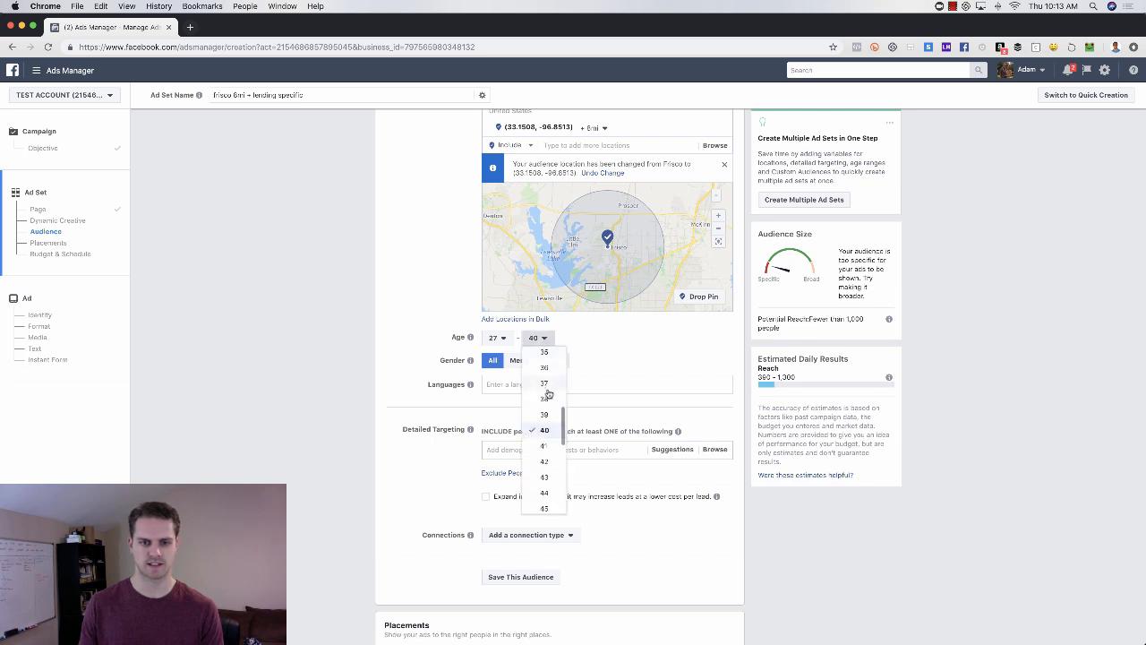
left_click(546, 508)
left_click_drag(788, 303, 835, 303)
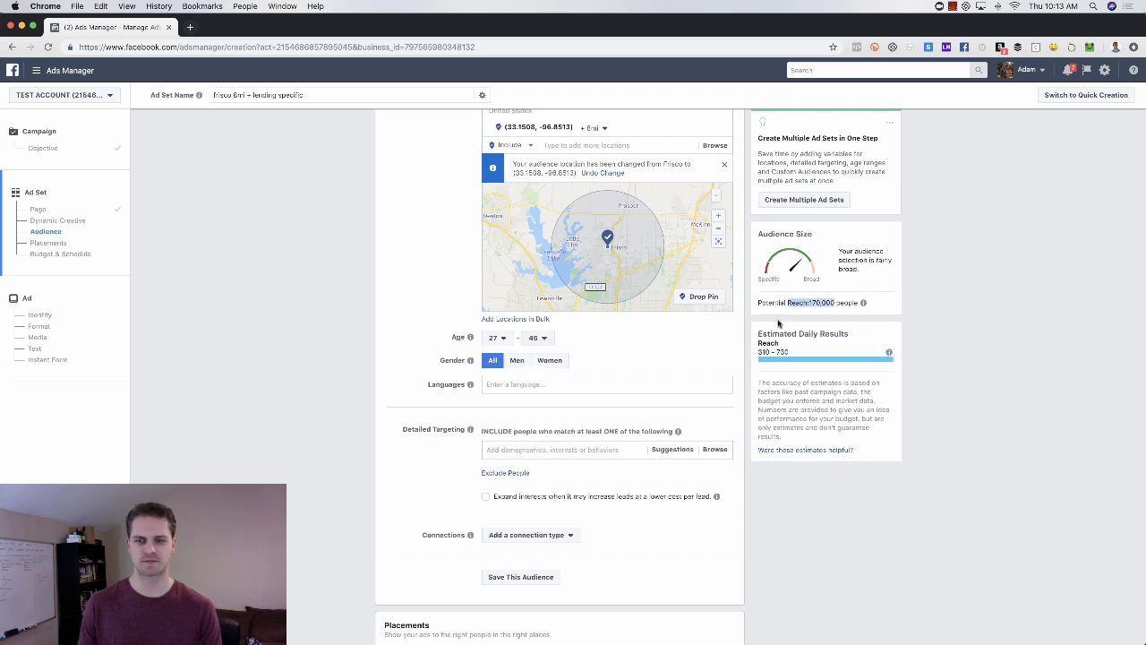
left_click(537, 340)
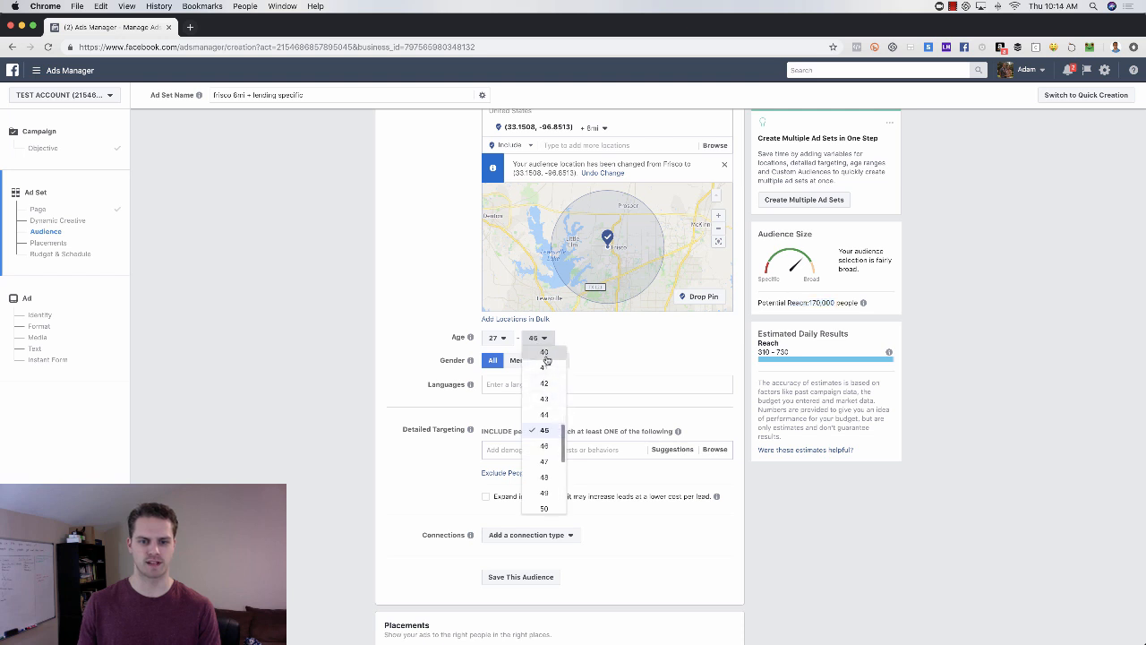
left_click(545, 352)
left_click_drag(830, 319, 847, 332)
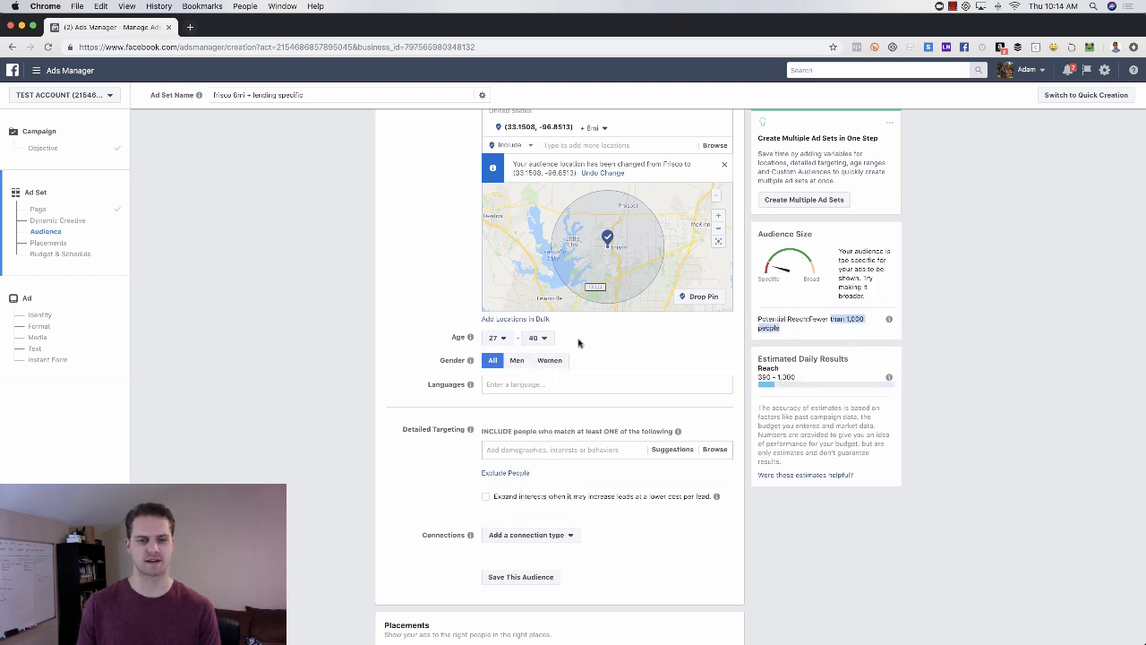
left_click(546, 342)
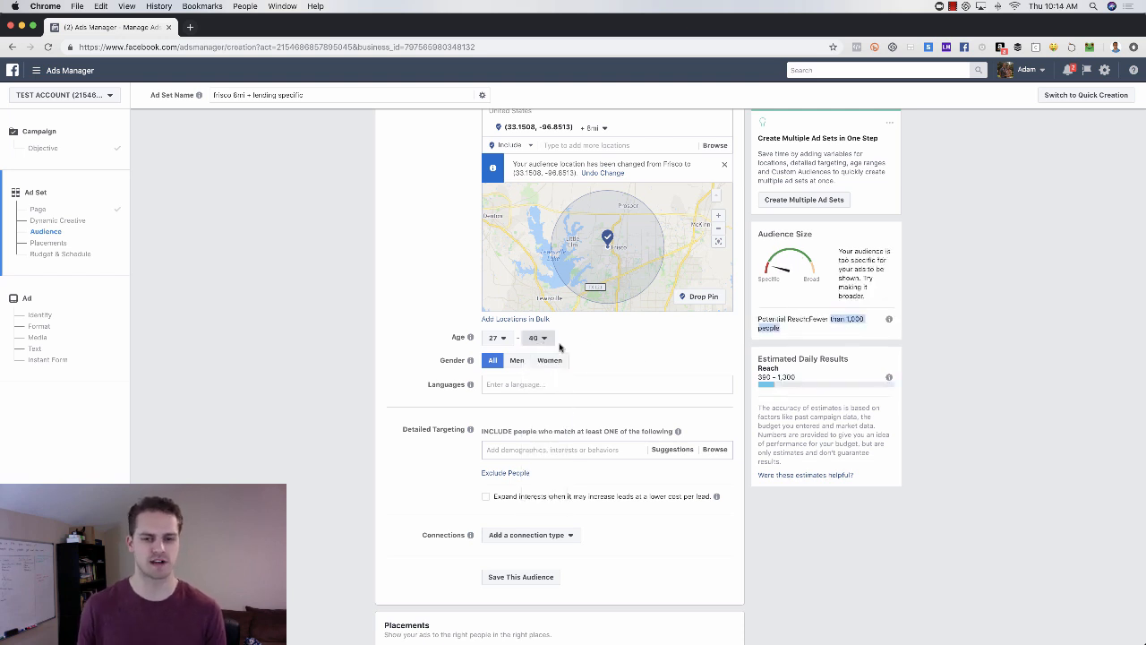
left_click(542, 489)
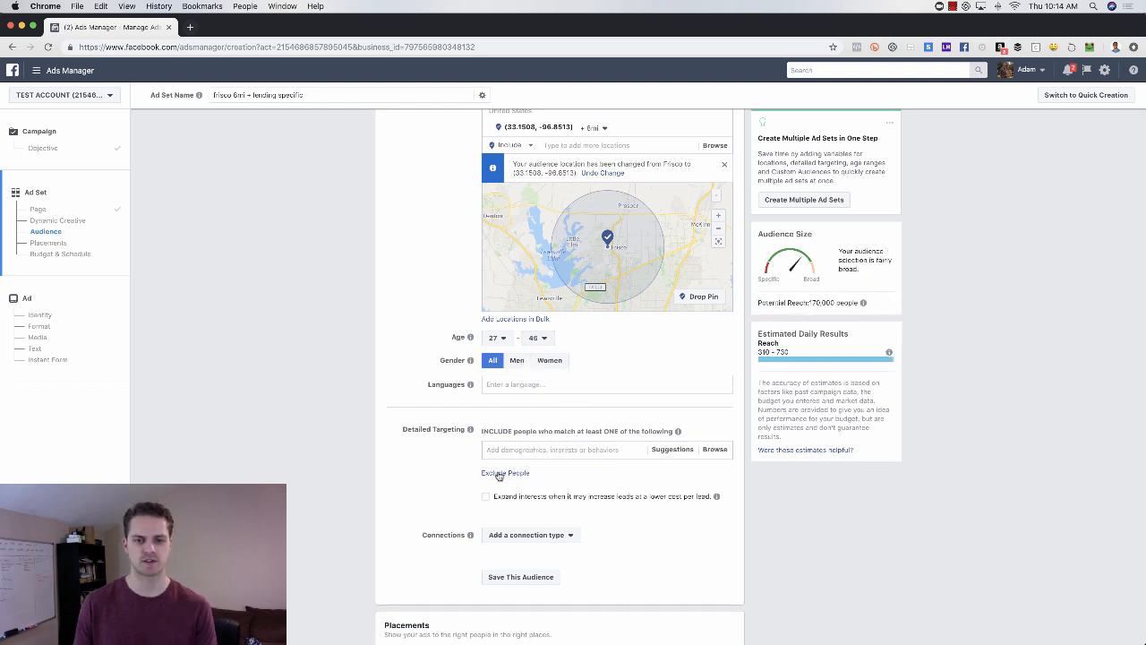
Step: Add a detailed targeting exclusion for people interested in "National Association of Real Estate Brokers"
scroll(453, 461, "down", 1)
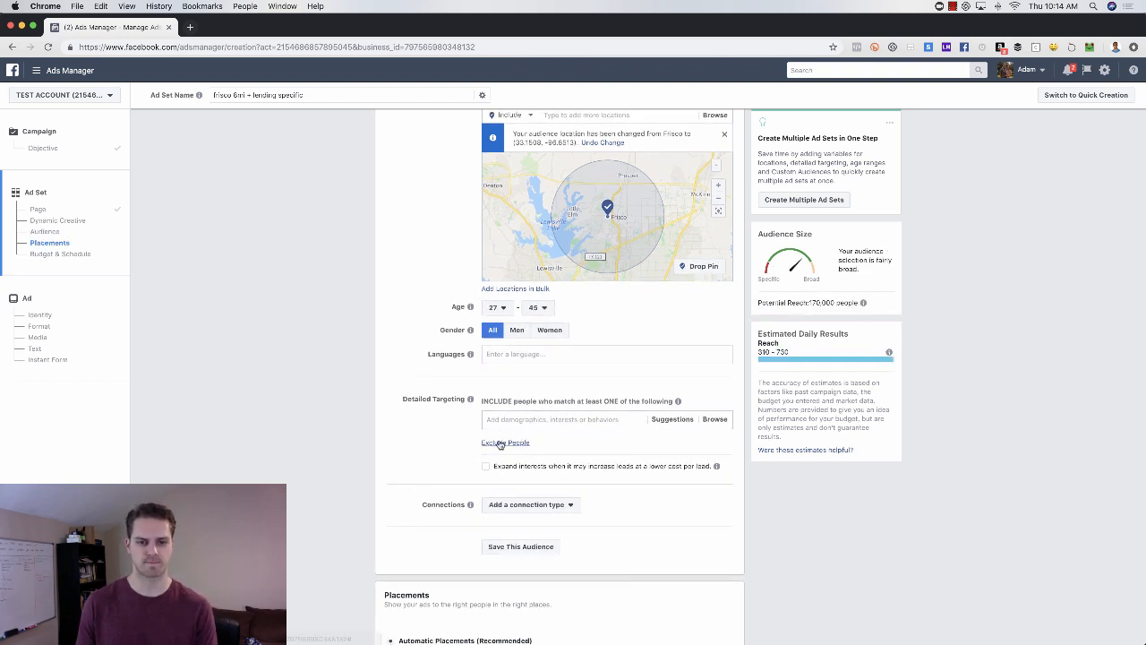
left_click(488, 442)
left_click(523, 461)
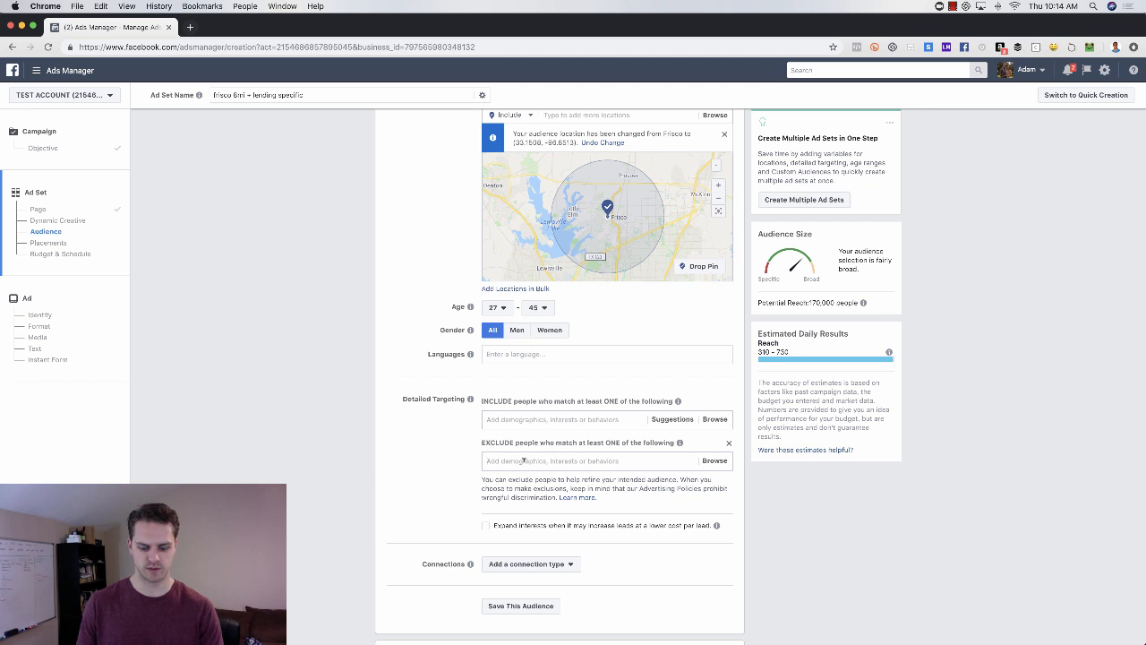
type("national assoc")
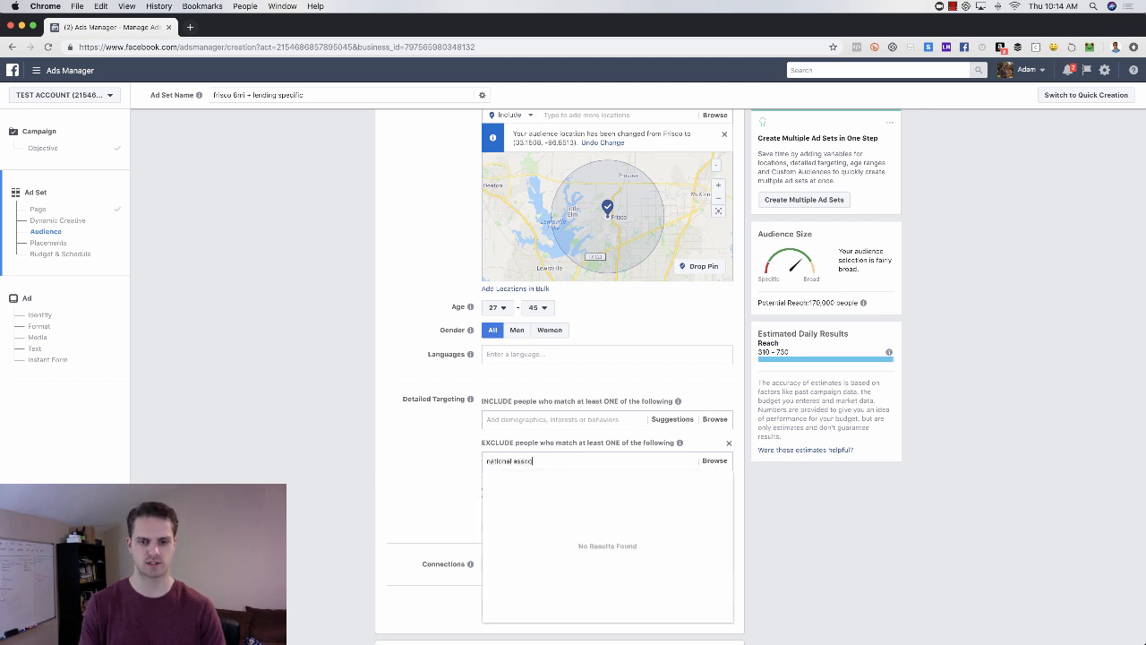
type("iation of real")
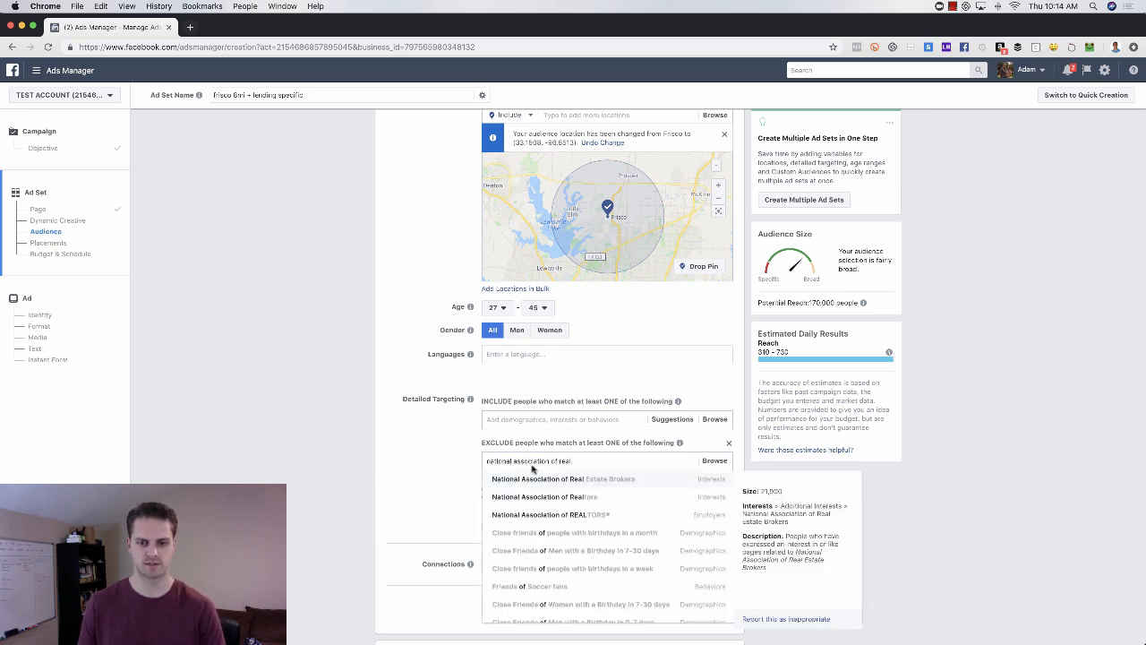
left_click(582, 478)
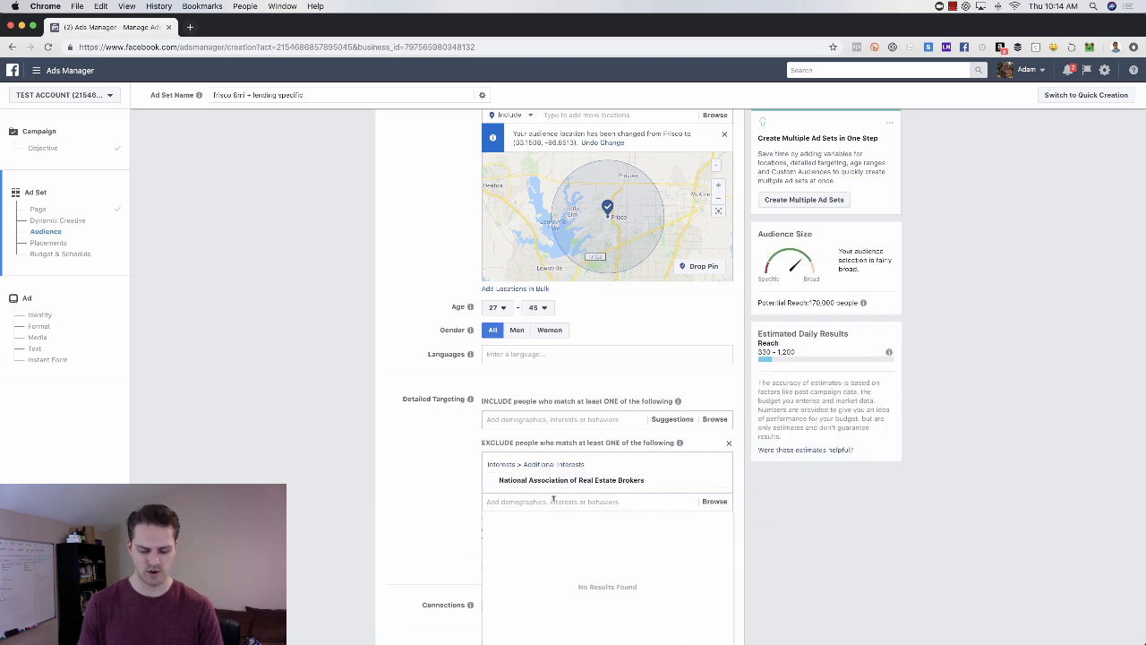
Step: Also exclude people with the interest "National Association of Realtors"
type("national as")
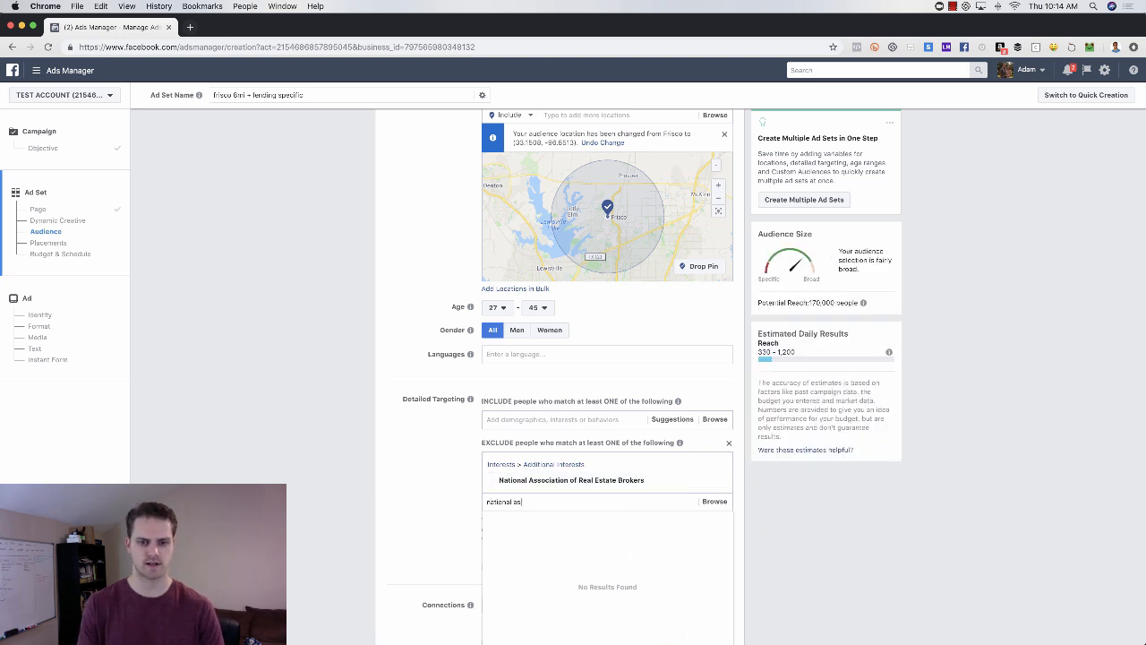
type("sociation of real")
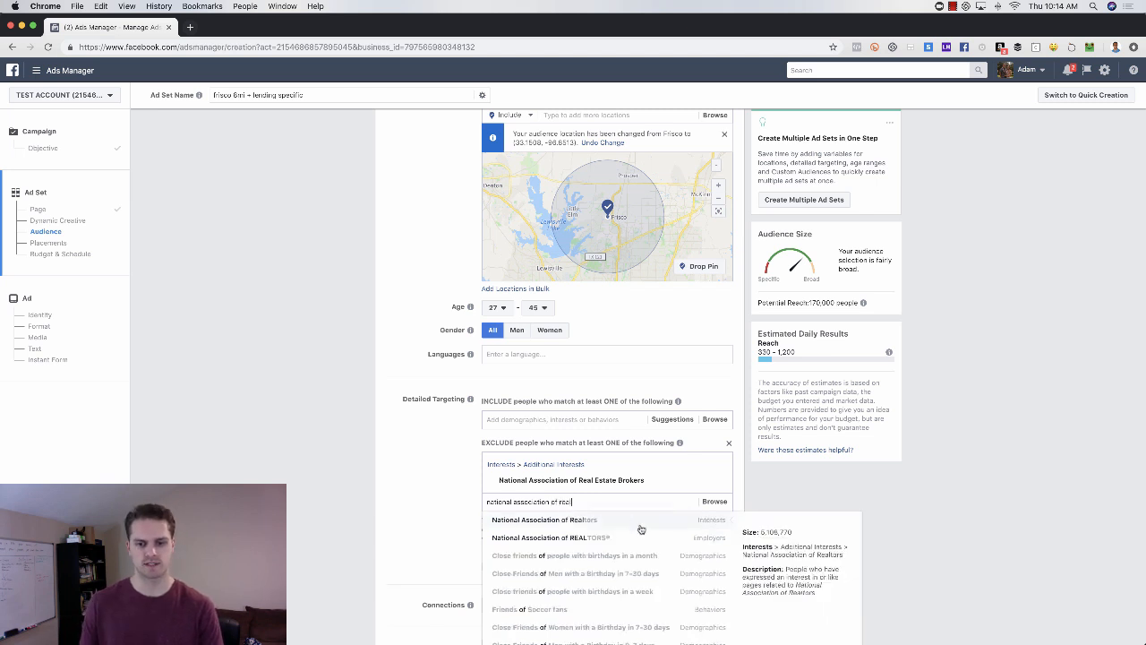
left_click(629, 526)
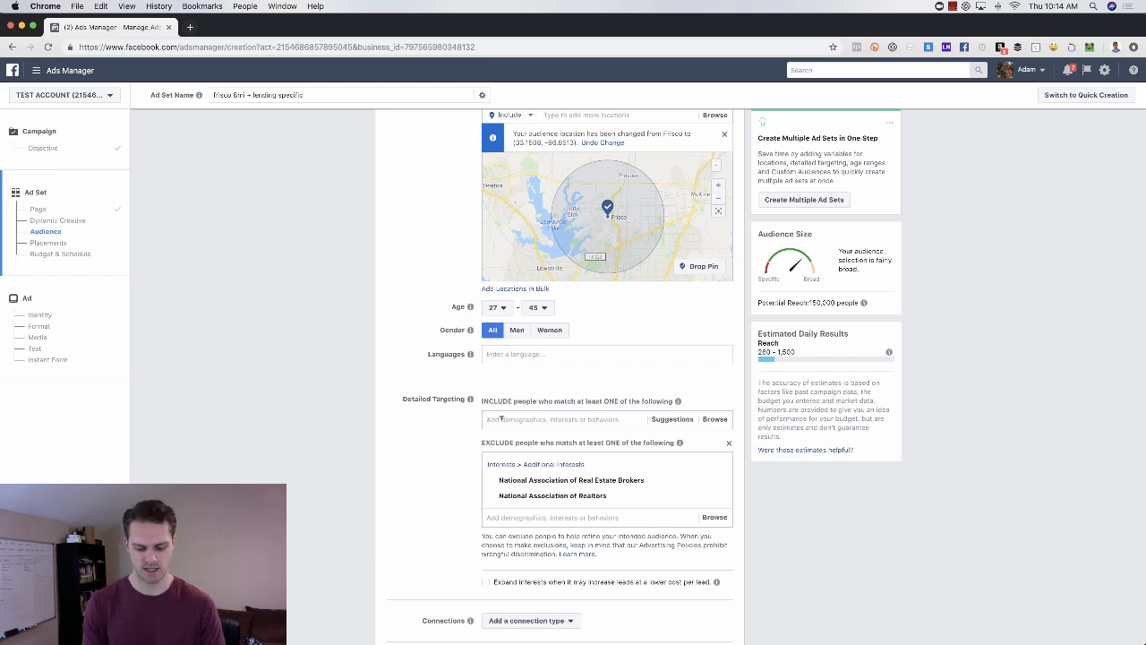
Step: Include people with the interest "Pre-qualification (lending)" in the detailed targeting
left_click(501, 418)
type("pro")
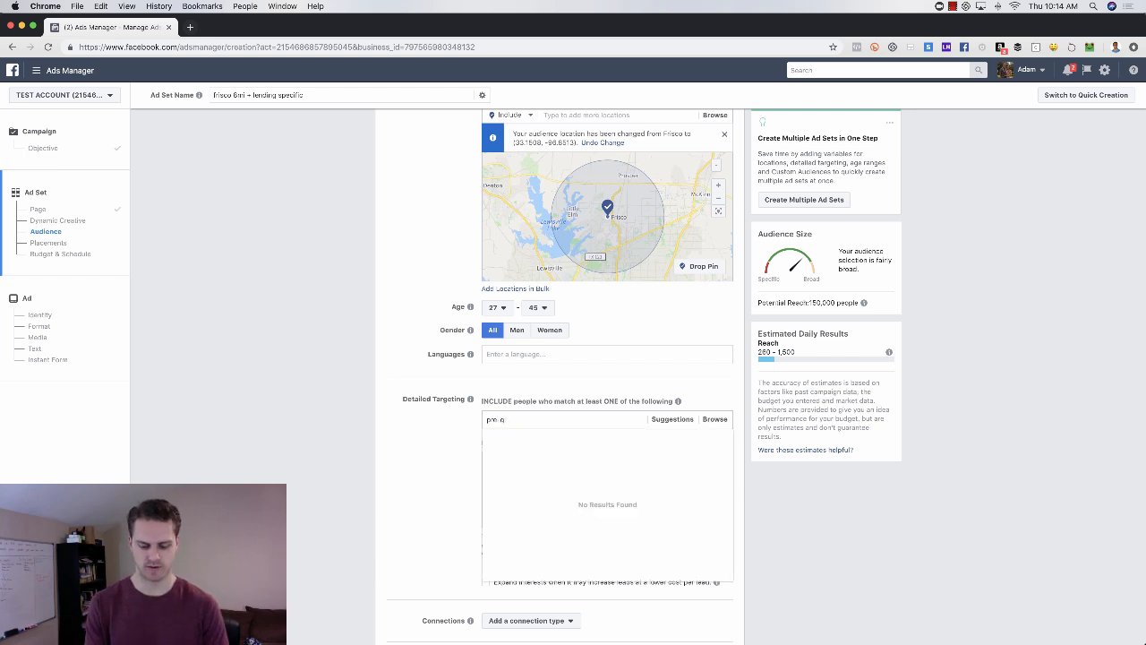
type("-qualif")
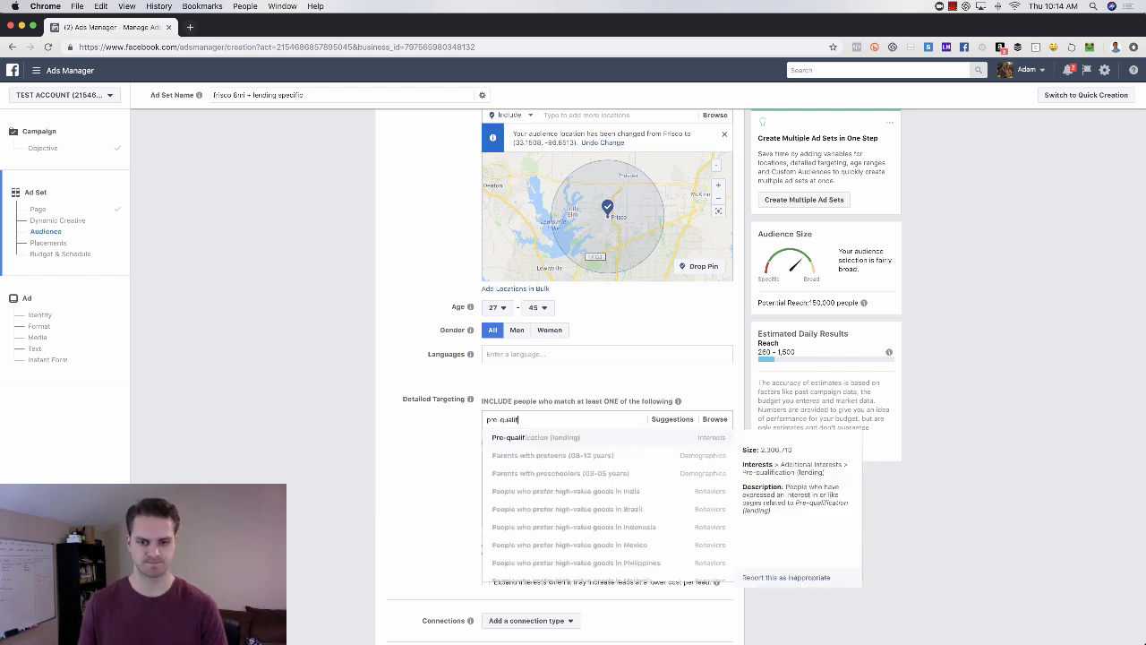
left_click(555, 438)
left_click(441, 437)
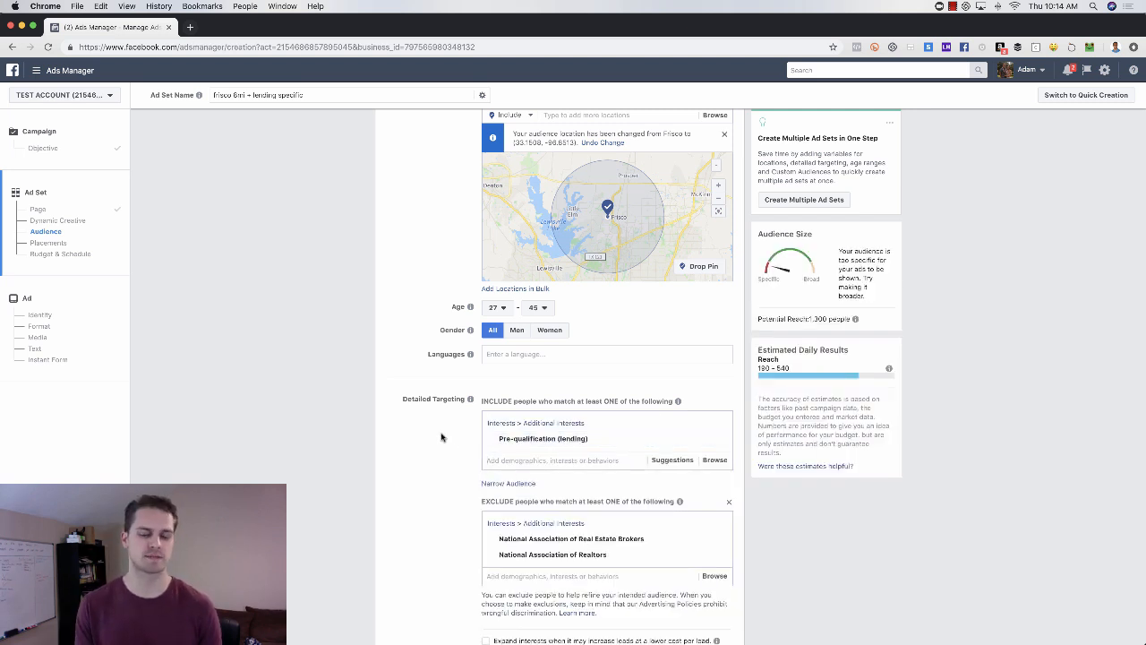
mouse_move(529, 445)
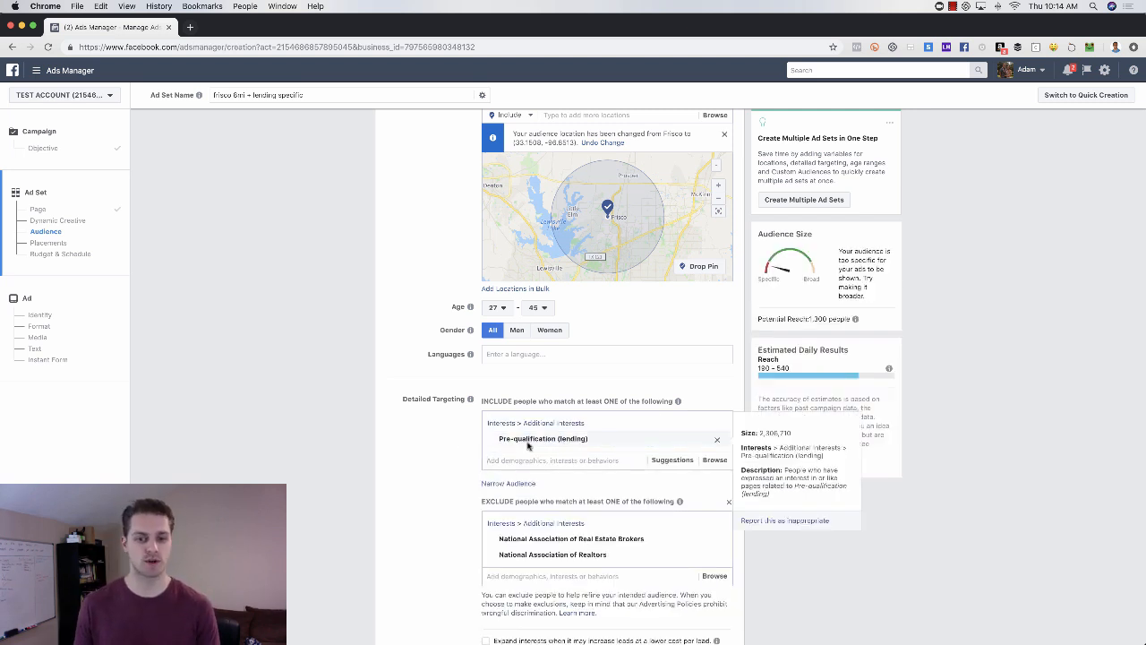
Step: Replace the included "Pre-qualification (lending)" interest with "Weight Watchers" in the detailed targeting, after a search for "fitness"
left_click(717, 424)
left_click(557, 419)
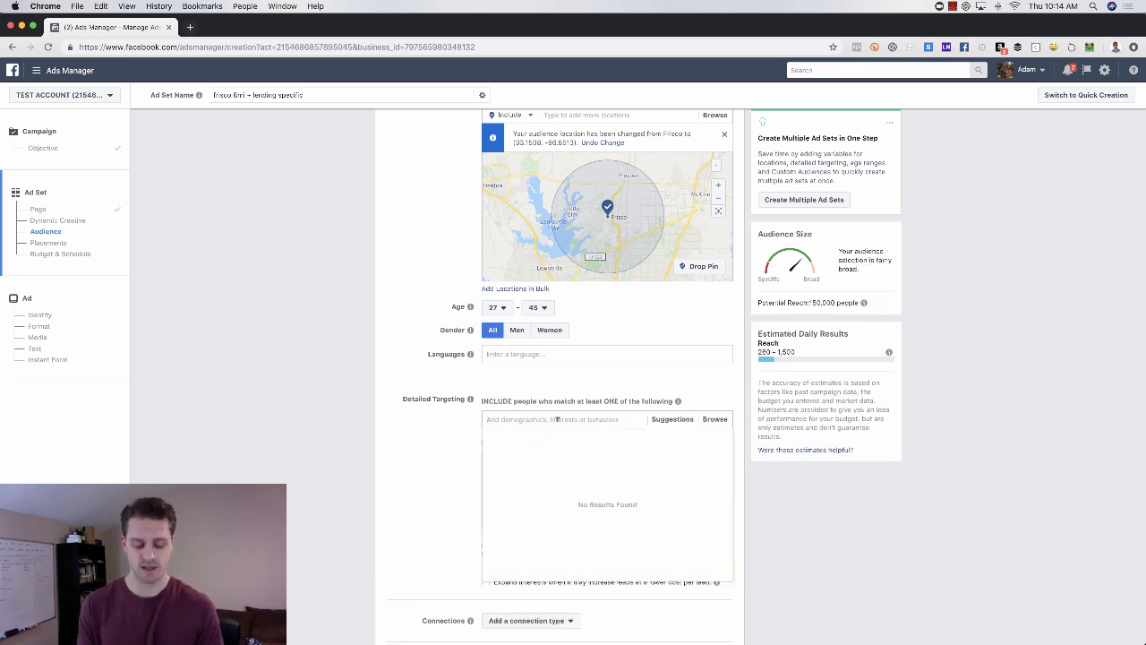
type("h")
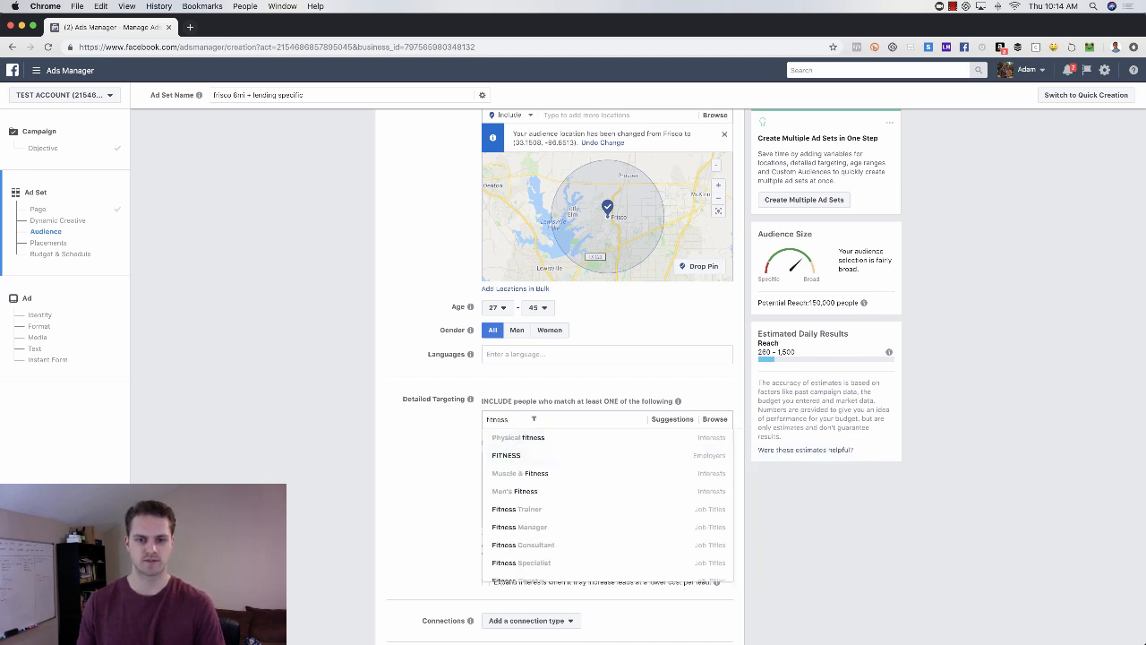
double_click(534, 418)
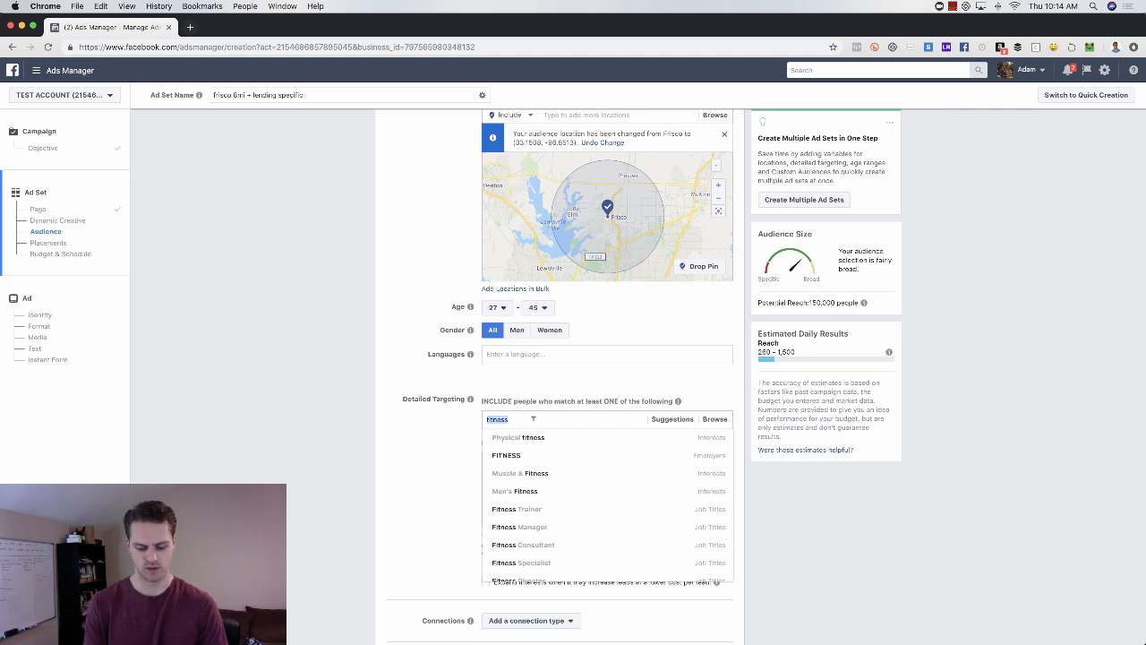
type("wa")
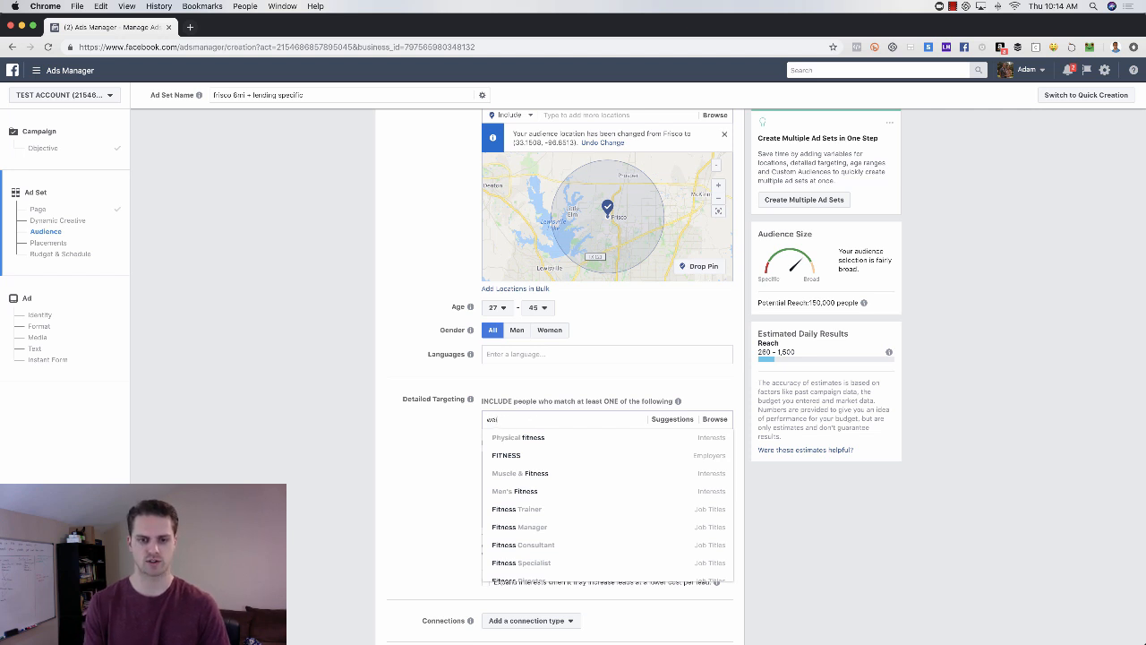
type("ight watchers")
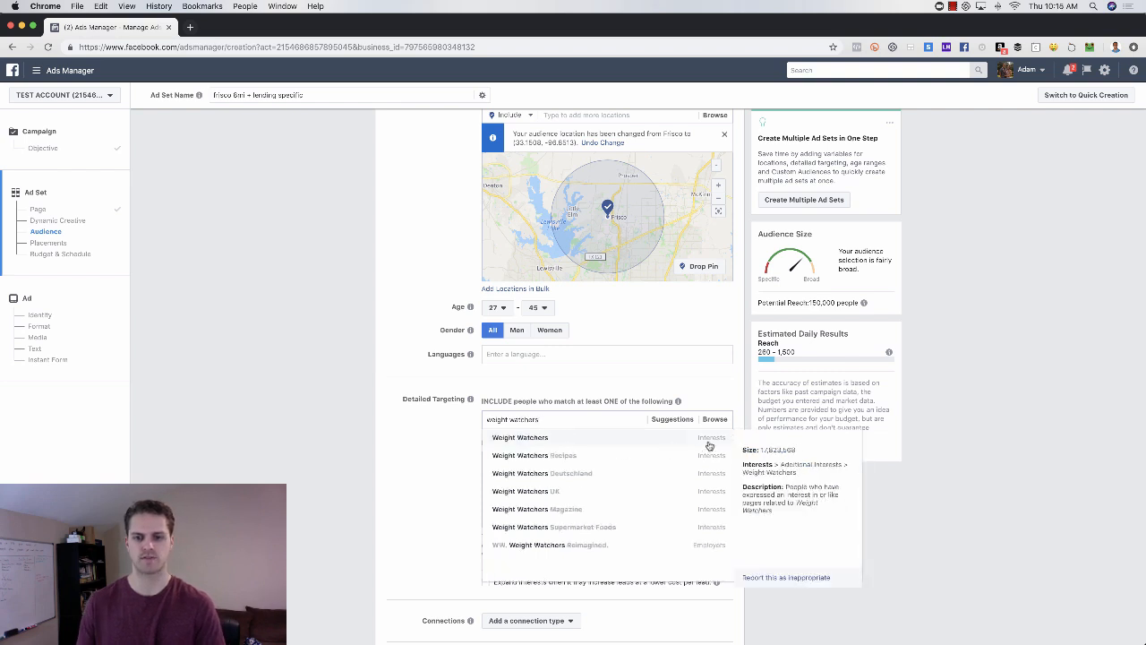
left_click(678, 437)
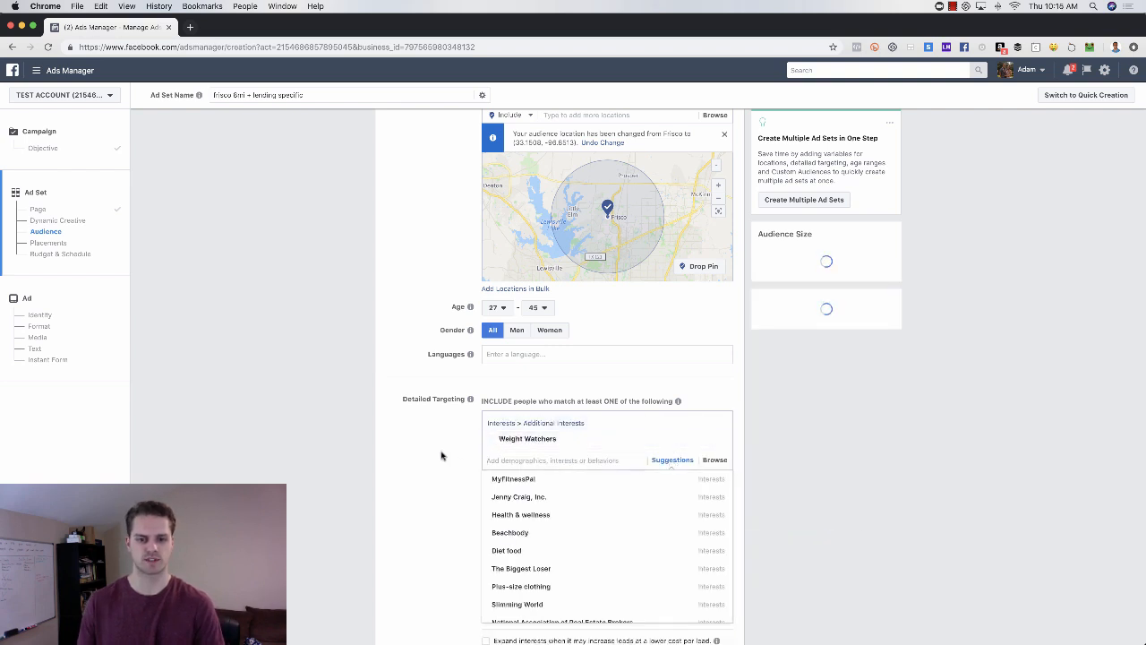
Step: Remove the "Weight Watchers" interest and include people interested in "Pre-qualification (lending)" again
scroll(444, 455, "down", 2)
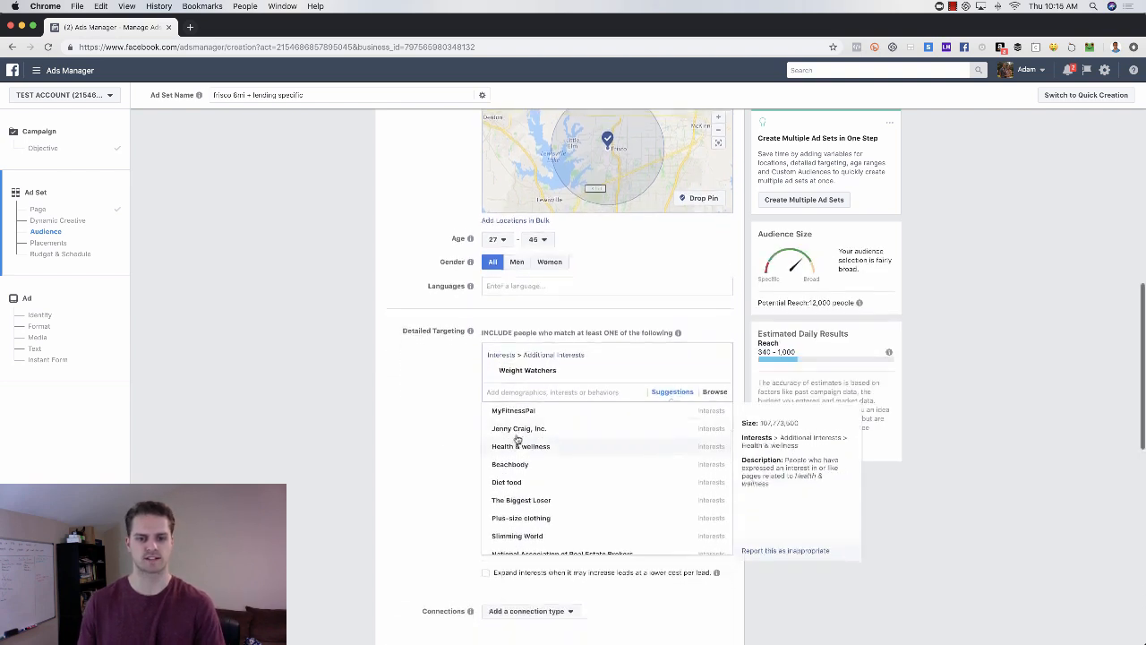
left_click(718, 353)
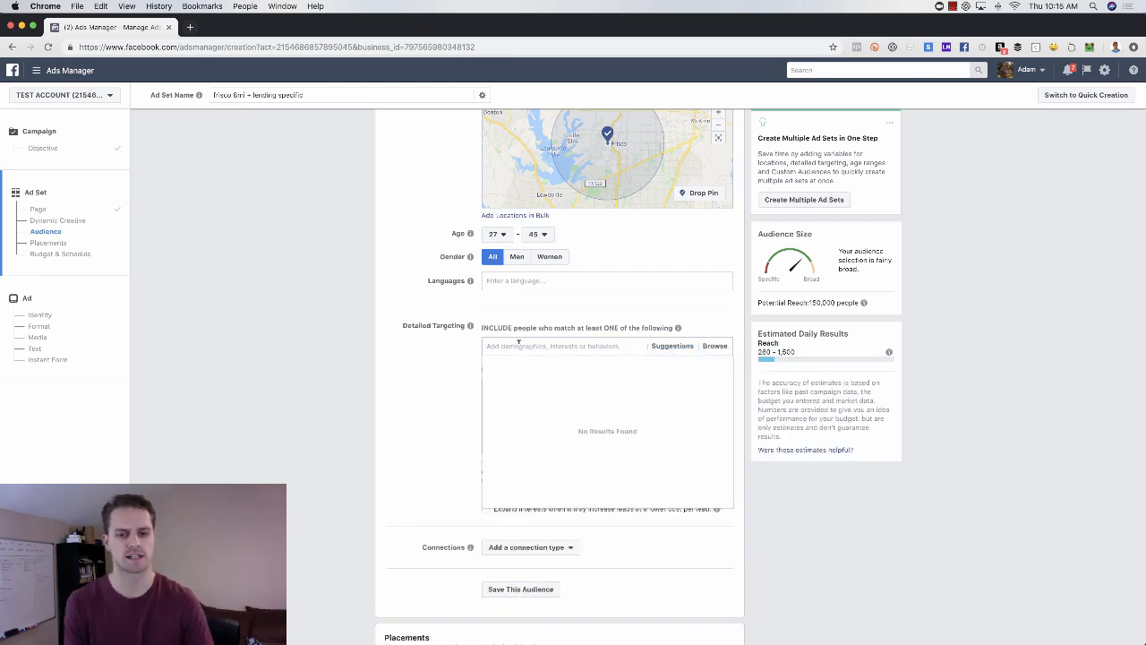
left_click(518, 345)
type("pre-quali")
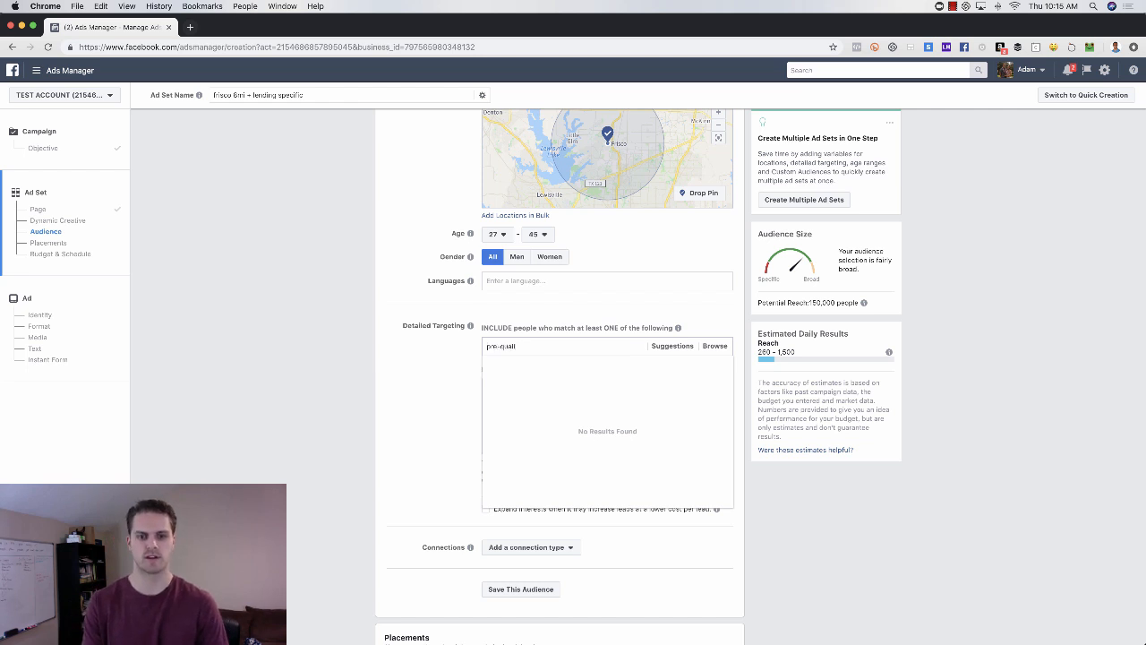
type("fi")
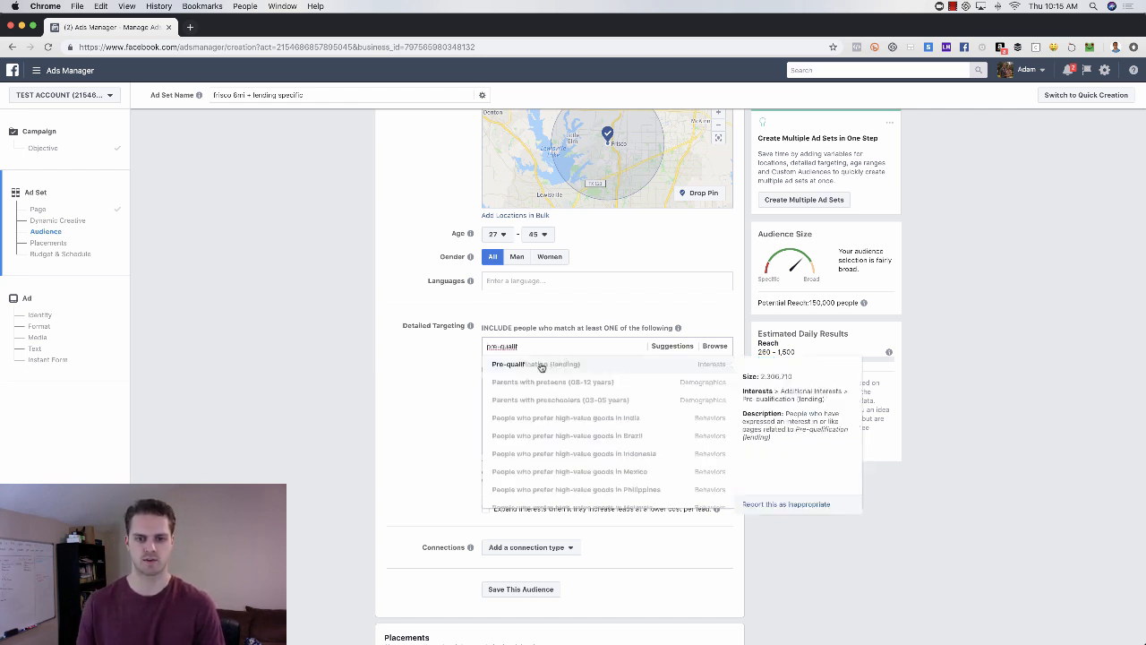
left_click(540, 366)
Step: Include the suggested interests "Mortgage calculator", "Mortgage loans", "First-time buyer" and "House Hunting" in the detailed targeting
left_click(673, 386)
scroll(439, 385, "down", 1)
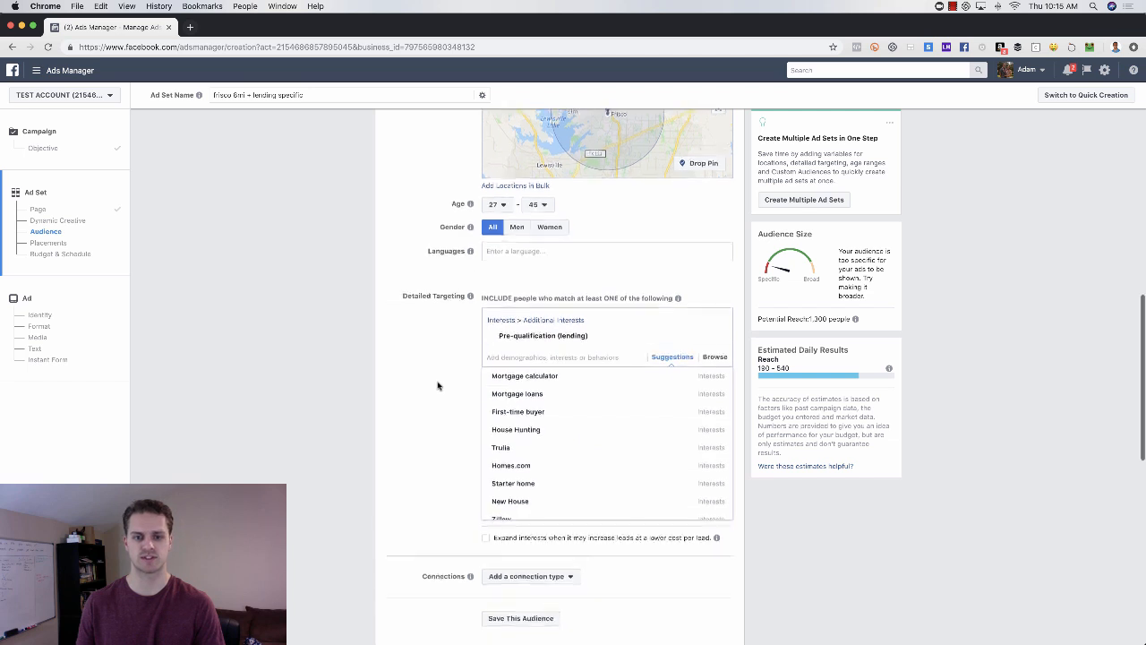
left_click(540, 376)
left_click(600, 392)
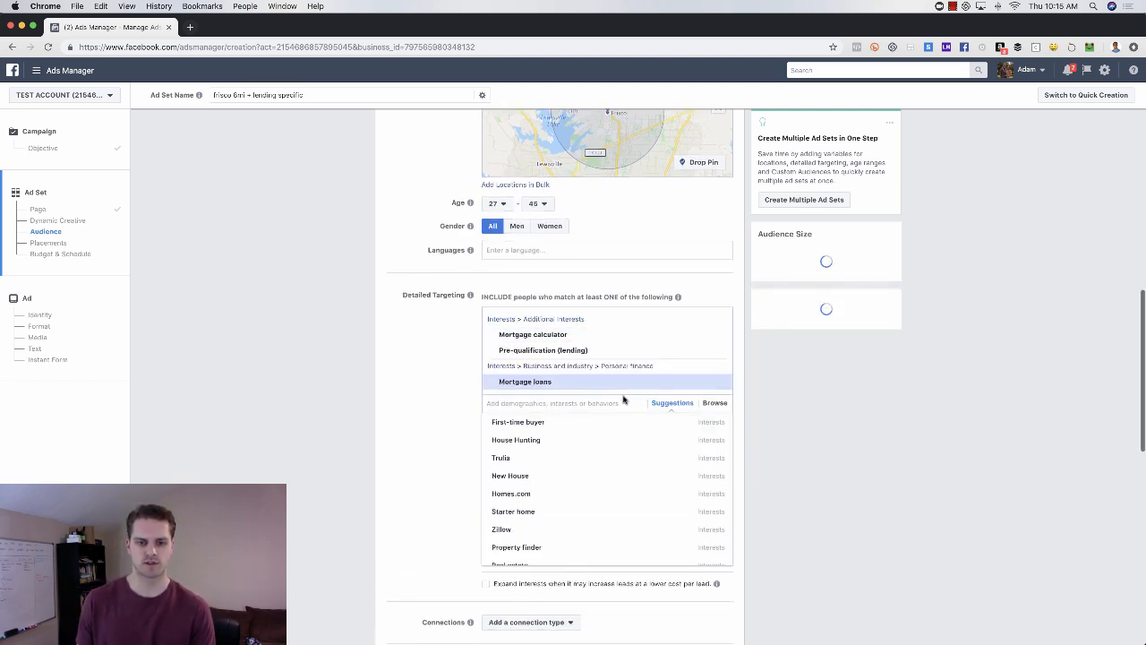
left_click(603, 424)
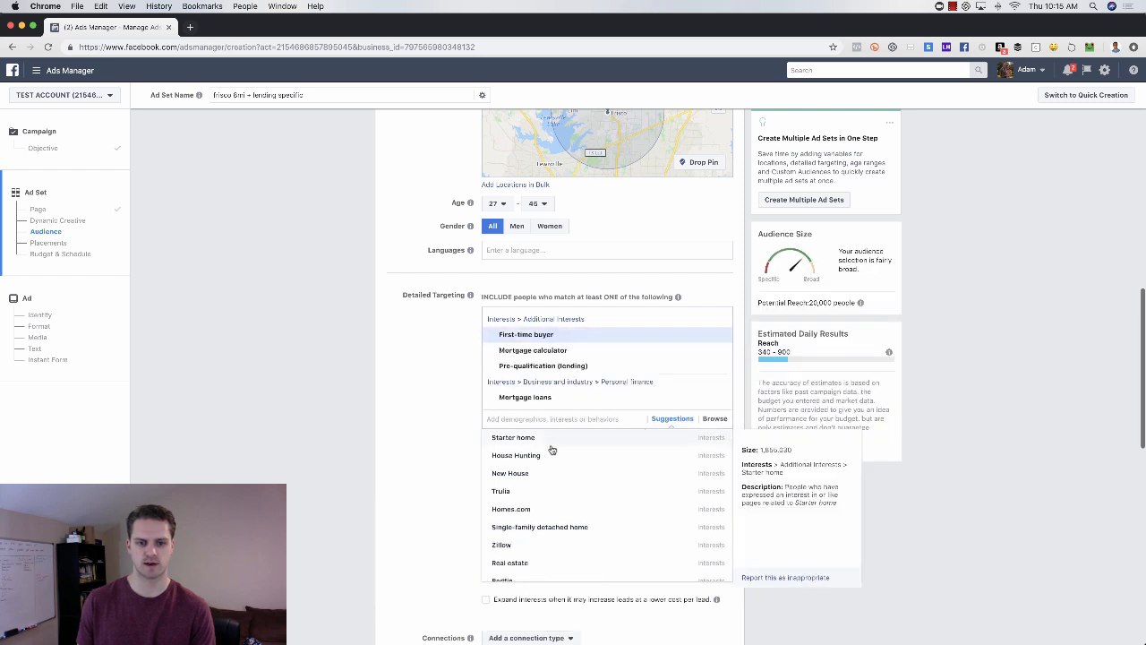
left_click(548, 459)
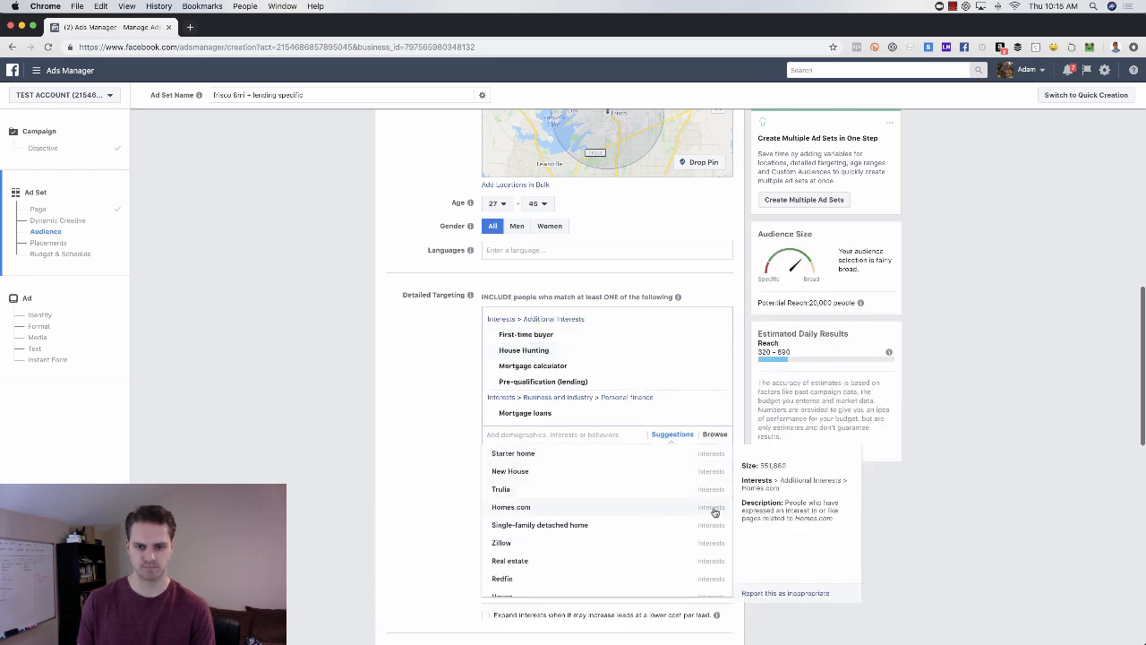
Step: Include the suggested interests "Single-family detached home" and "Property", and check the audience's potential reach
left_click(591, 501)
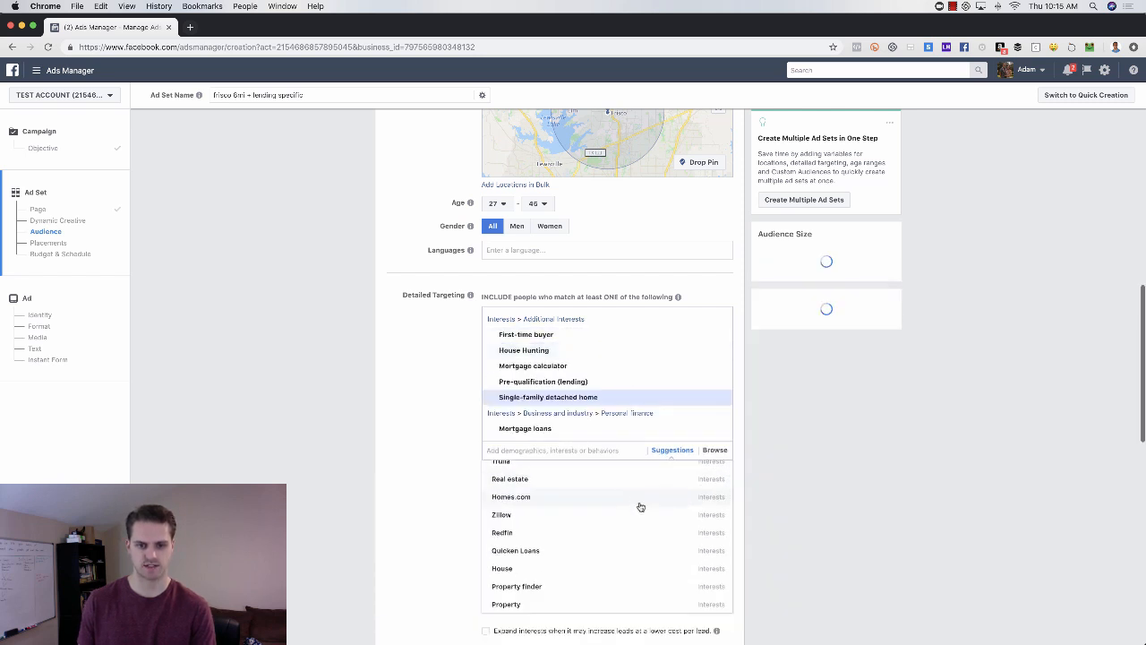
scroll(429, 477, "down", 2)
scroll(618, 465, "down", 2)
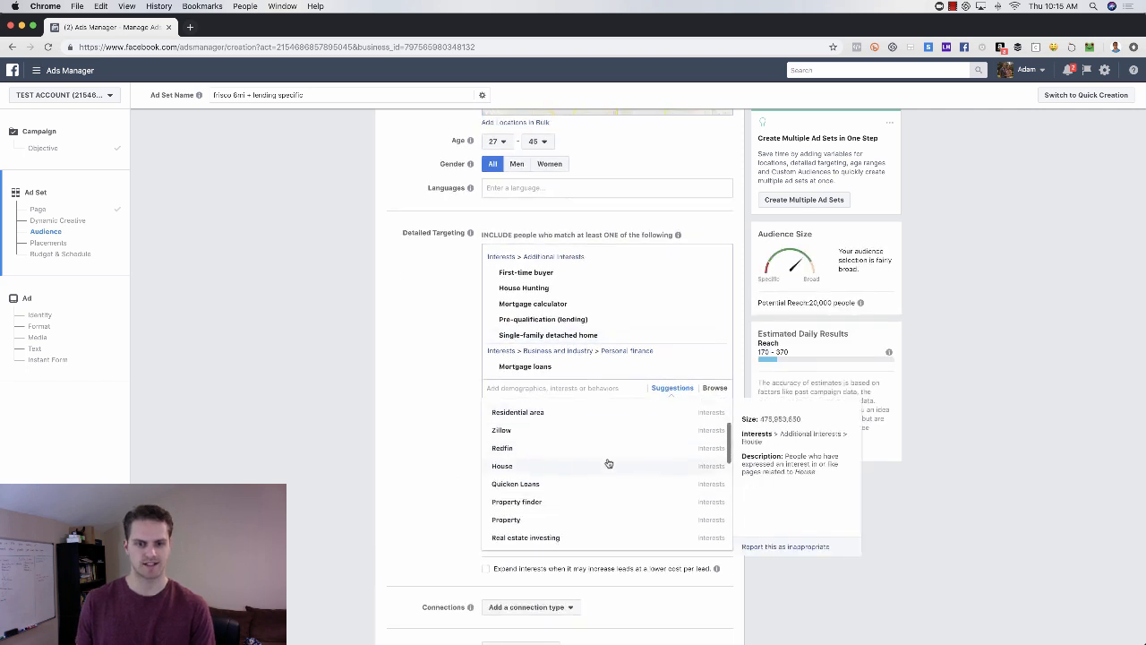
left_click(555, 525)
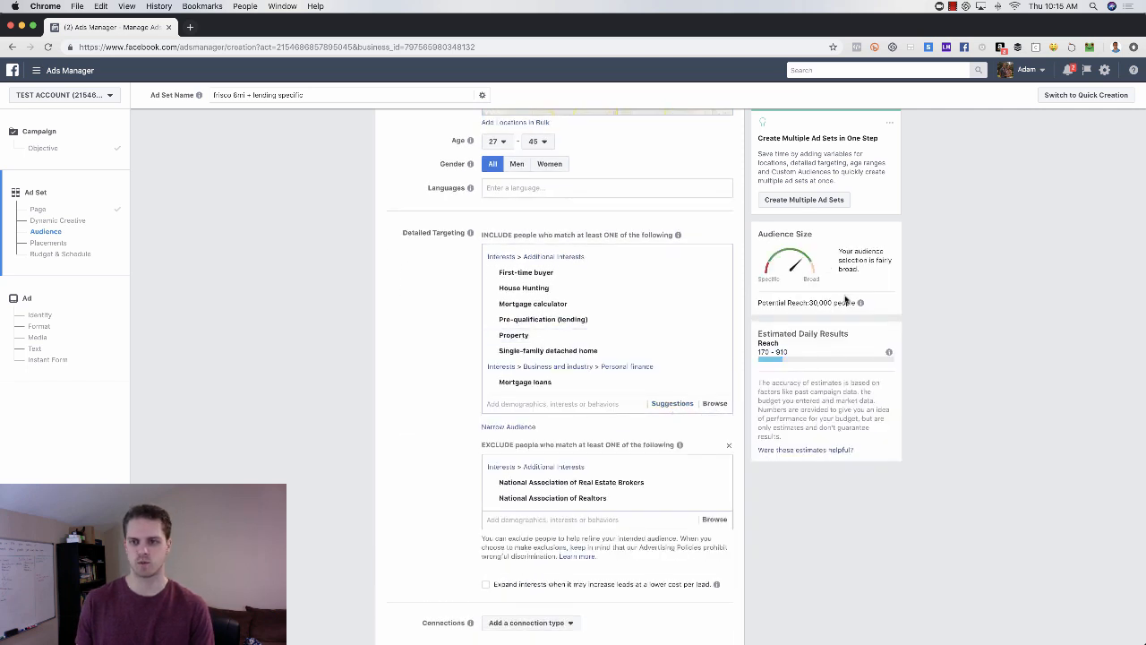
left_click_drag(806, 303, 871, 307)
left_click(951, 305)
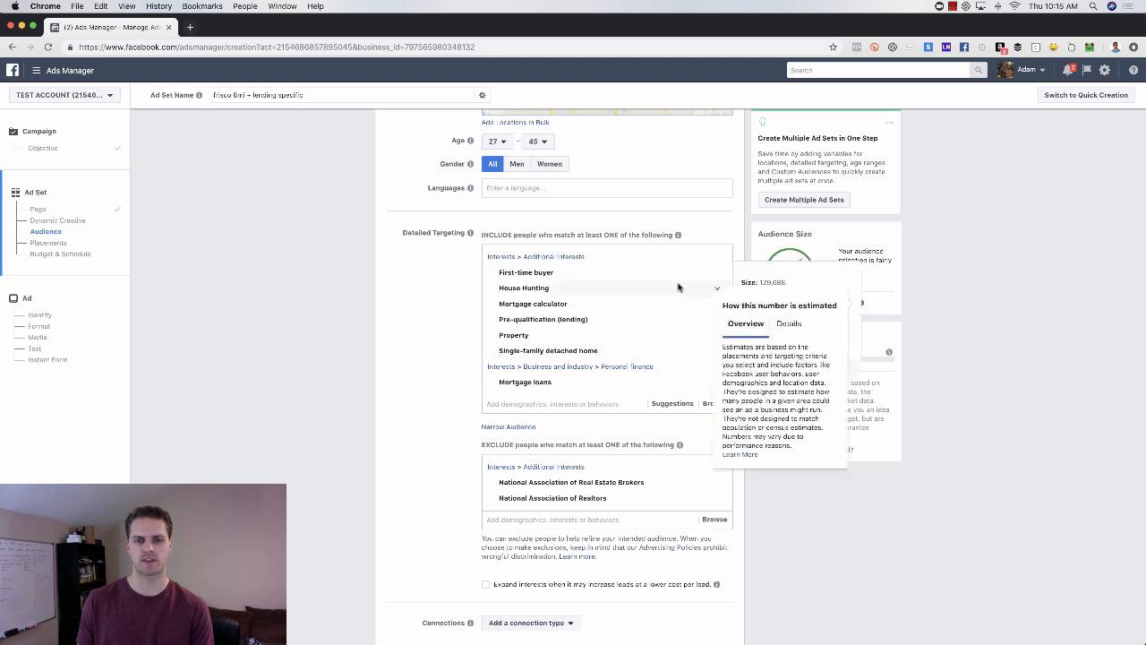
Step: Set the radius around the Frisco location to 9 miles and check the potential reach
scroll(419, 255, "up", 3)
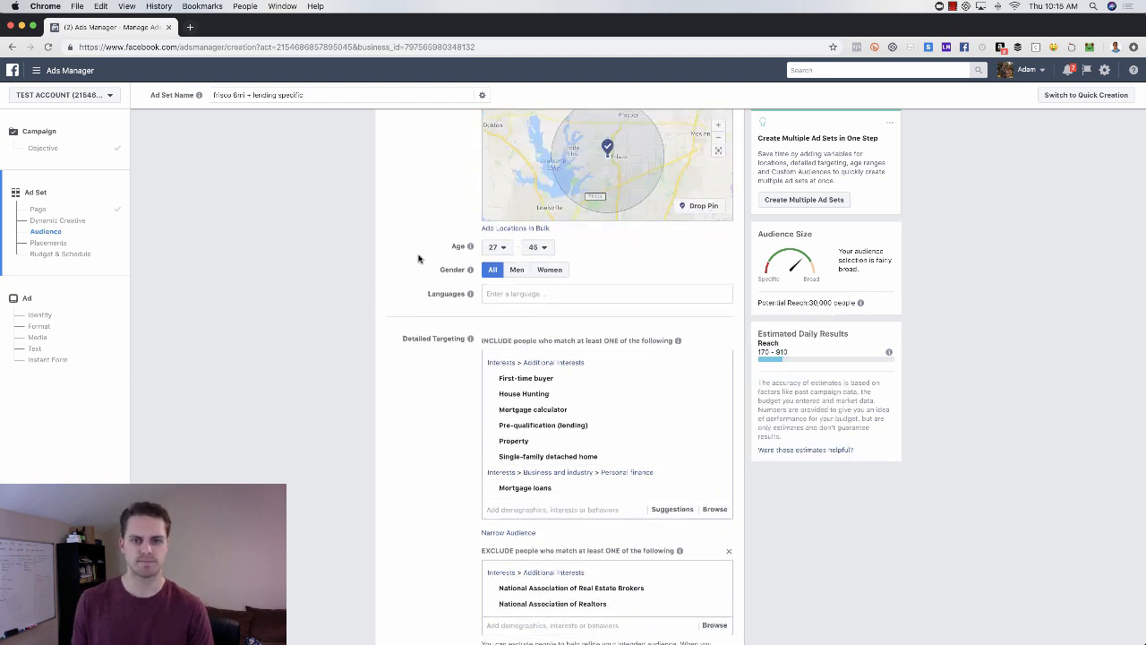
scroll(448, 269, "up", 3)
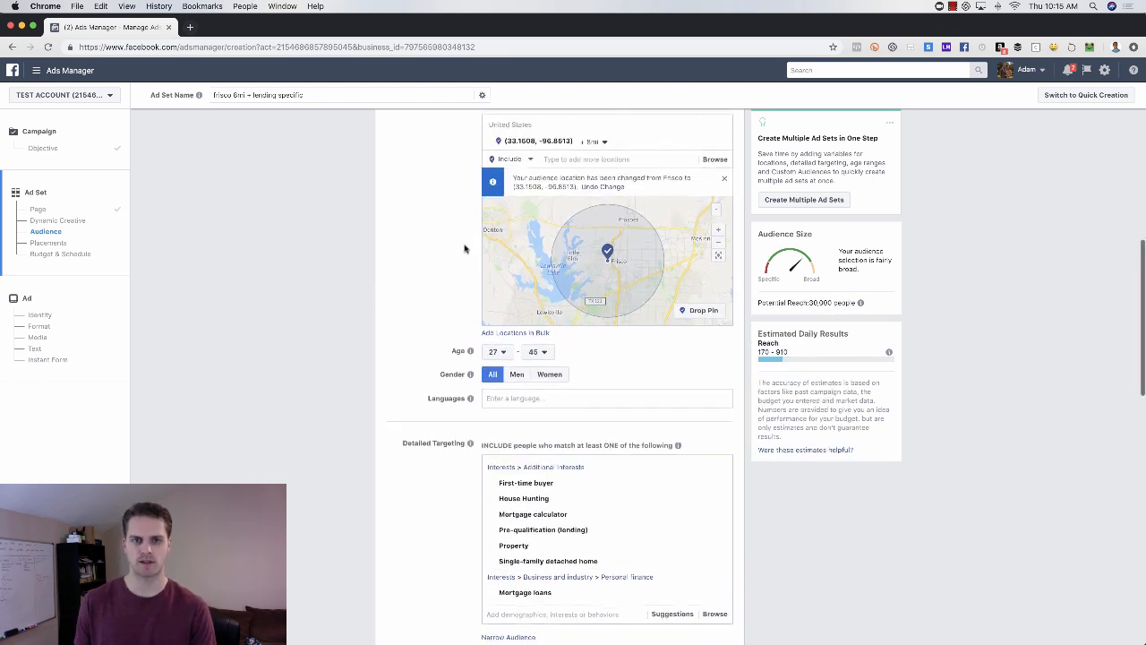
left_click(605, 143)
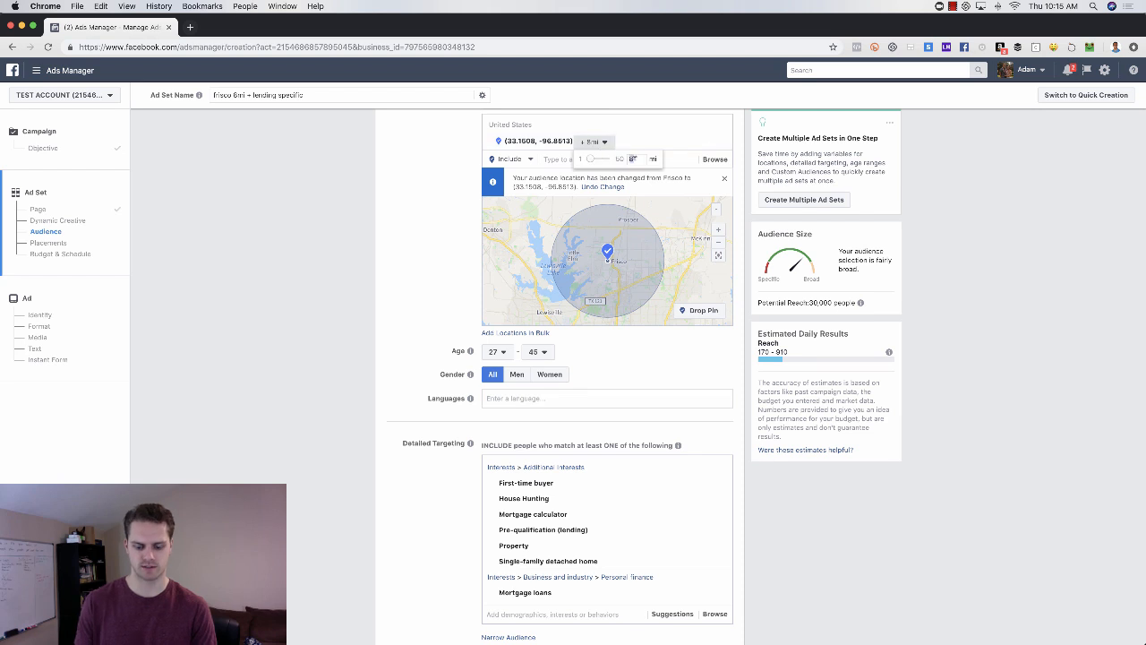
type("9")
key("Return")
mouse_move(819, 303)
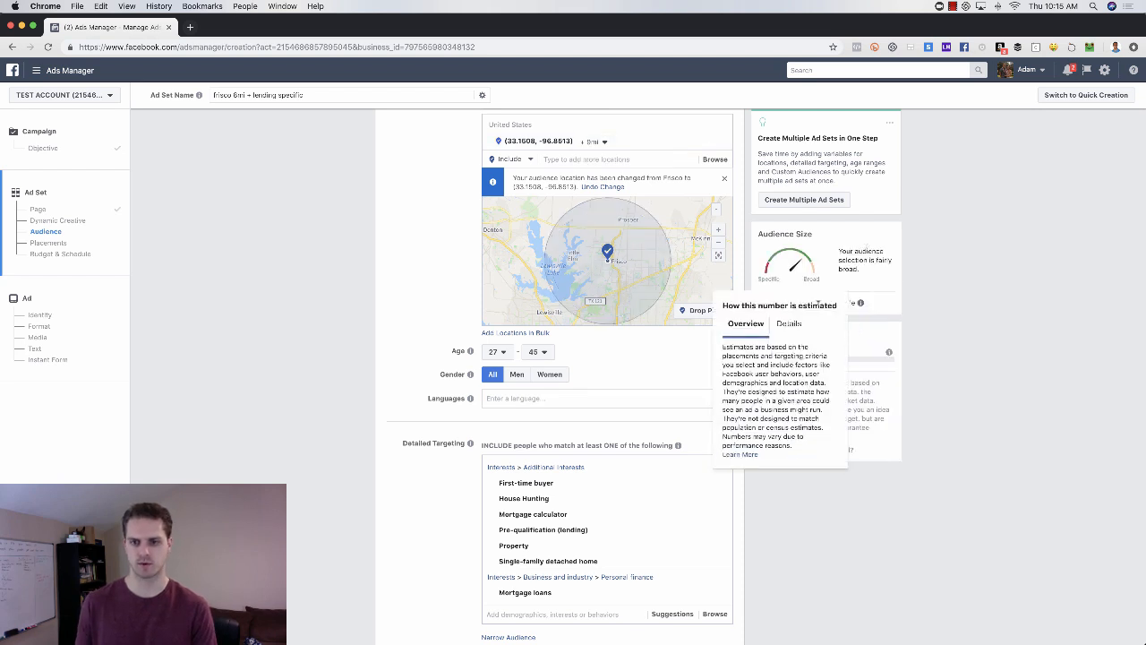
Step: Set the radius around the Frisco location to 10 miles and check the potential reach
left_click(593, 141)
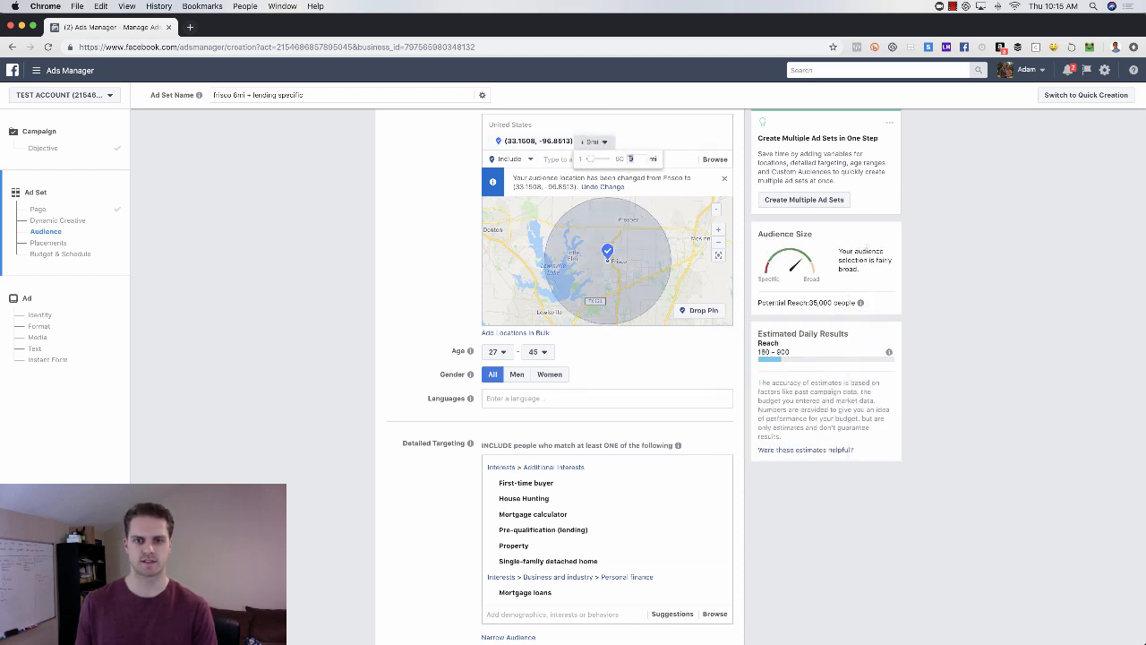
key("Return")
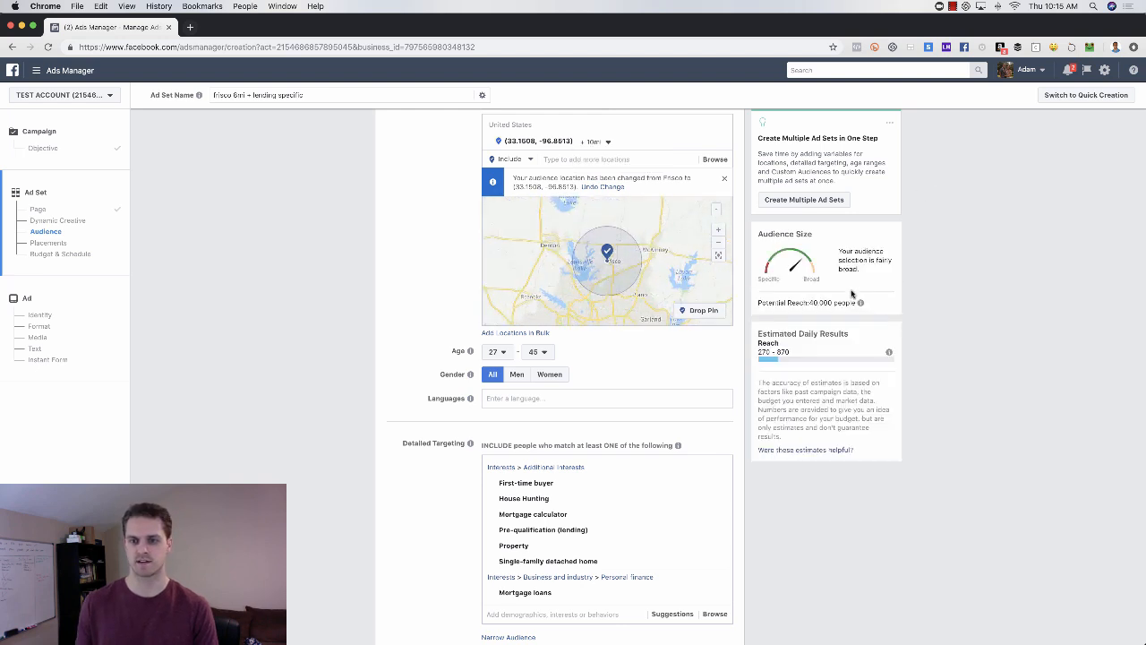
left_click_drag(810, 302, 881, 307)
left_click(964, 306)
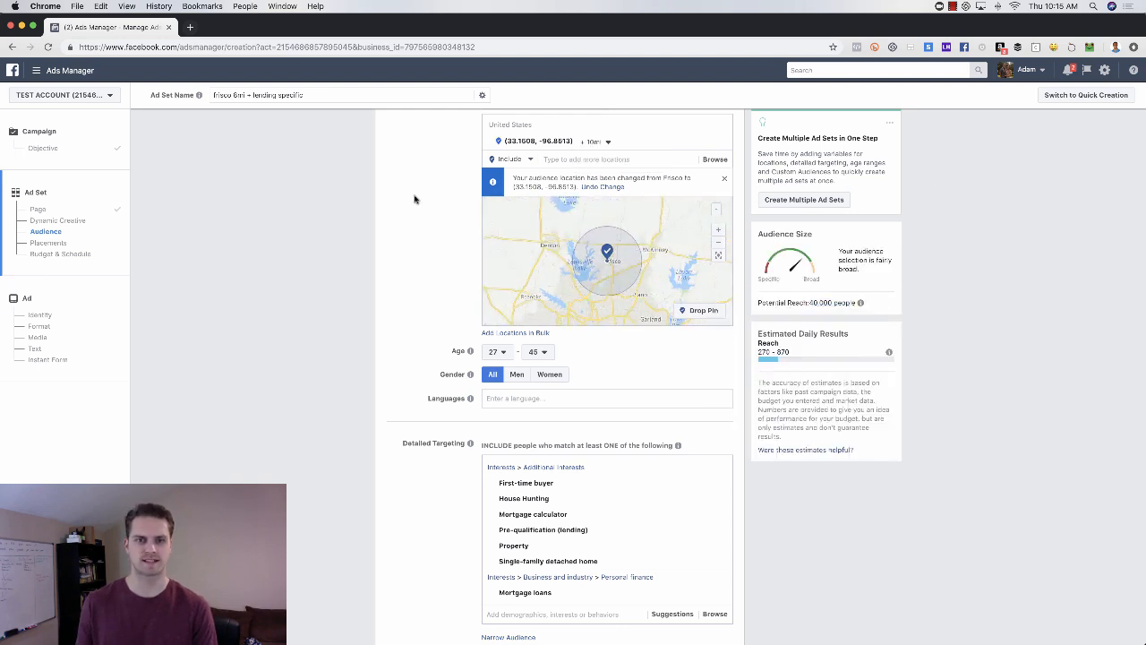
Step: Rename the ad set to "frisco 10mi + lending specific"
scroll(430, 188, "up", 5)
left_click(491, 136)
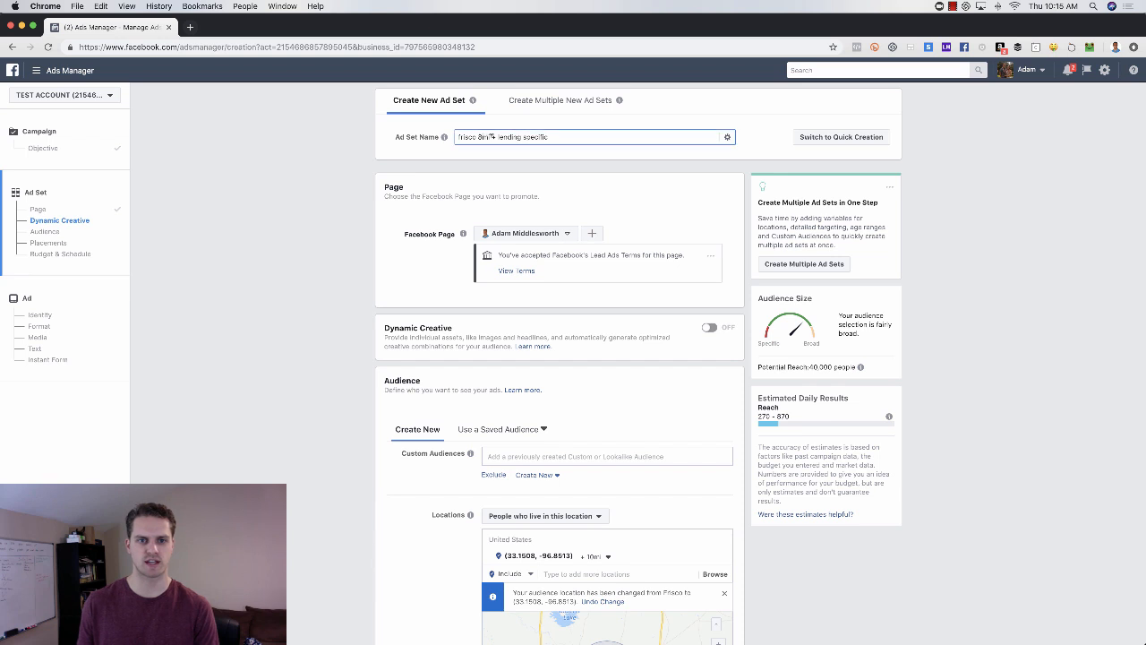
key("BackSpace")
type("10")
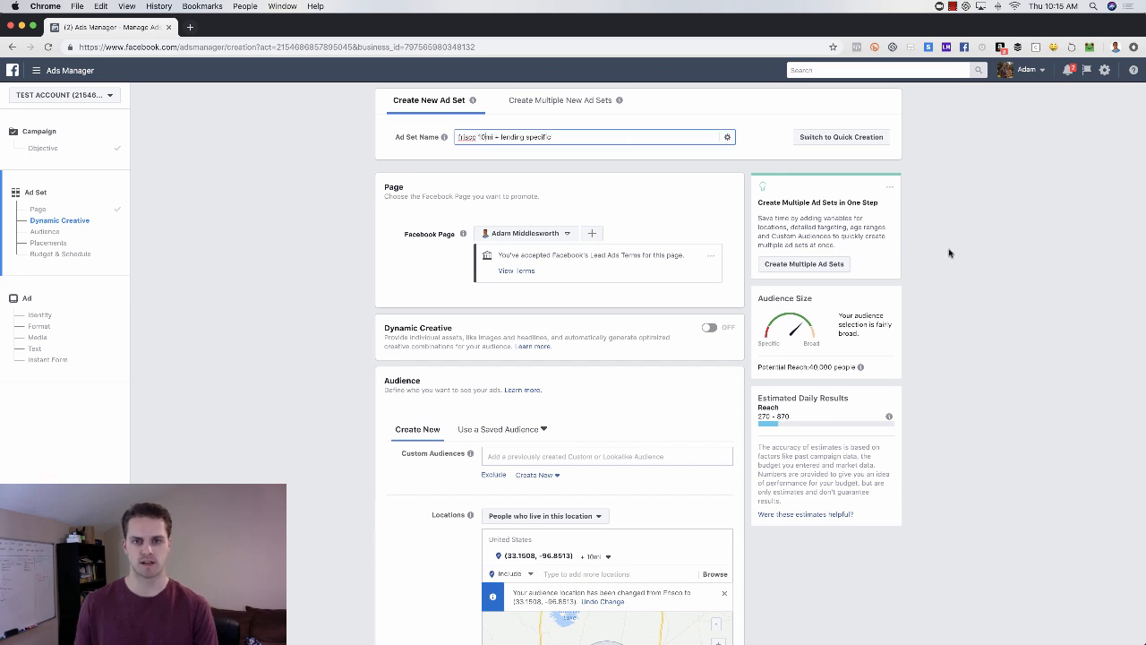
left_click(928, 274)
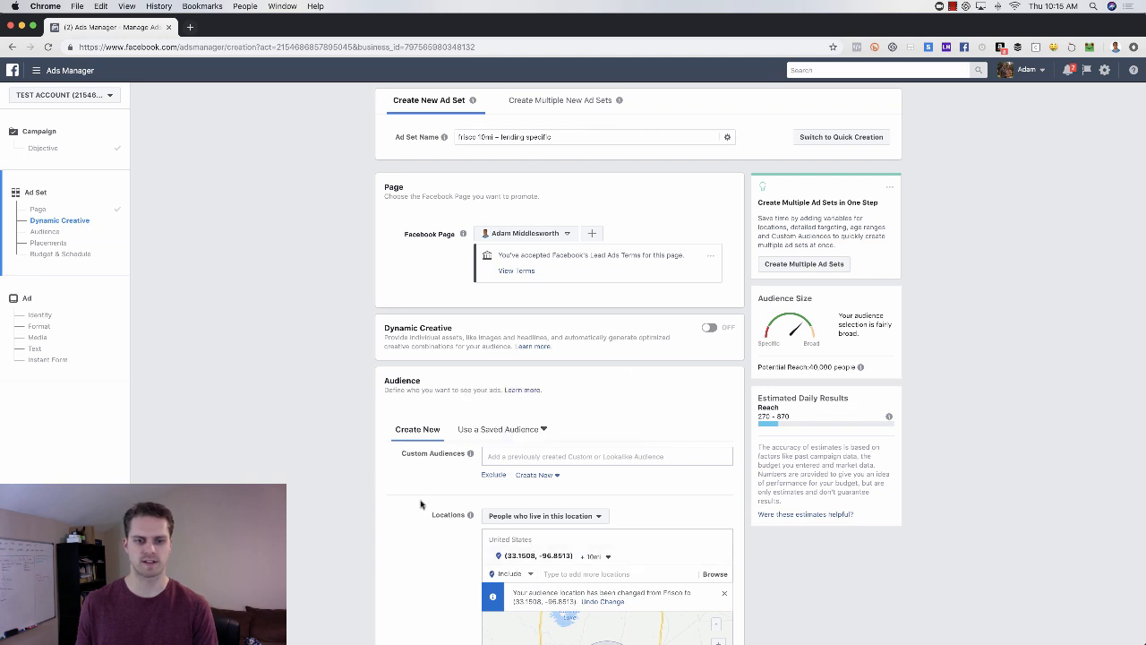
Step: Review the audience settings and switch the ad set from automatic placements to Edit Placements
scroll(421, 504, "down", 6)
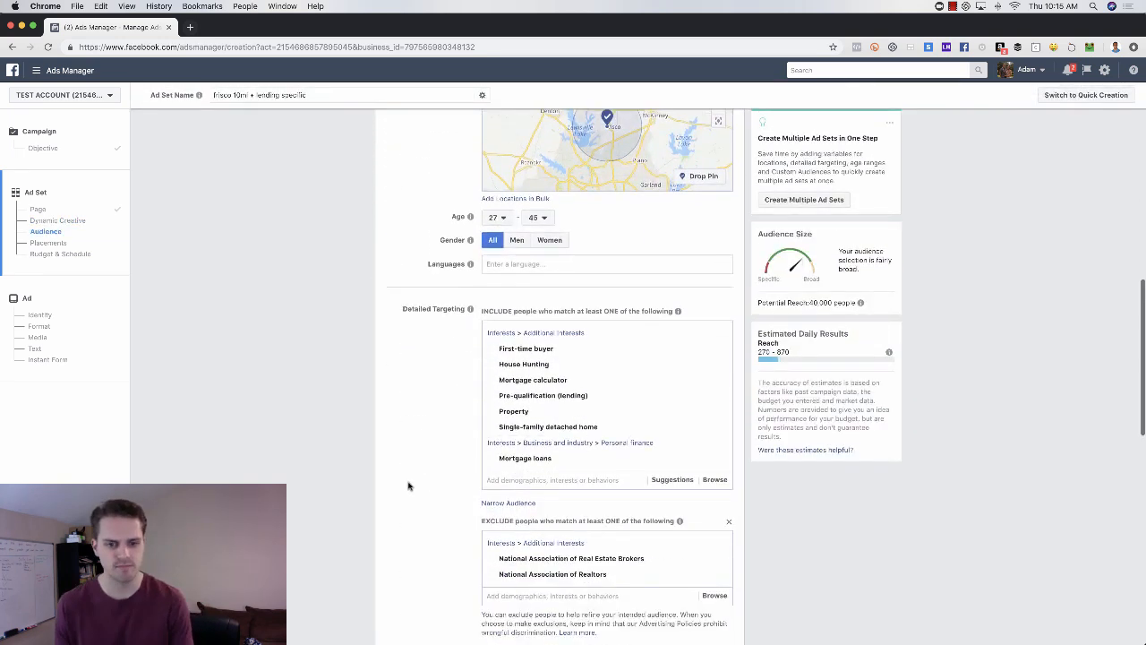
scroll(413, 475, "down", 5)
scroll(421, 448, "up", 4)
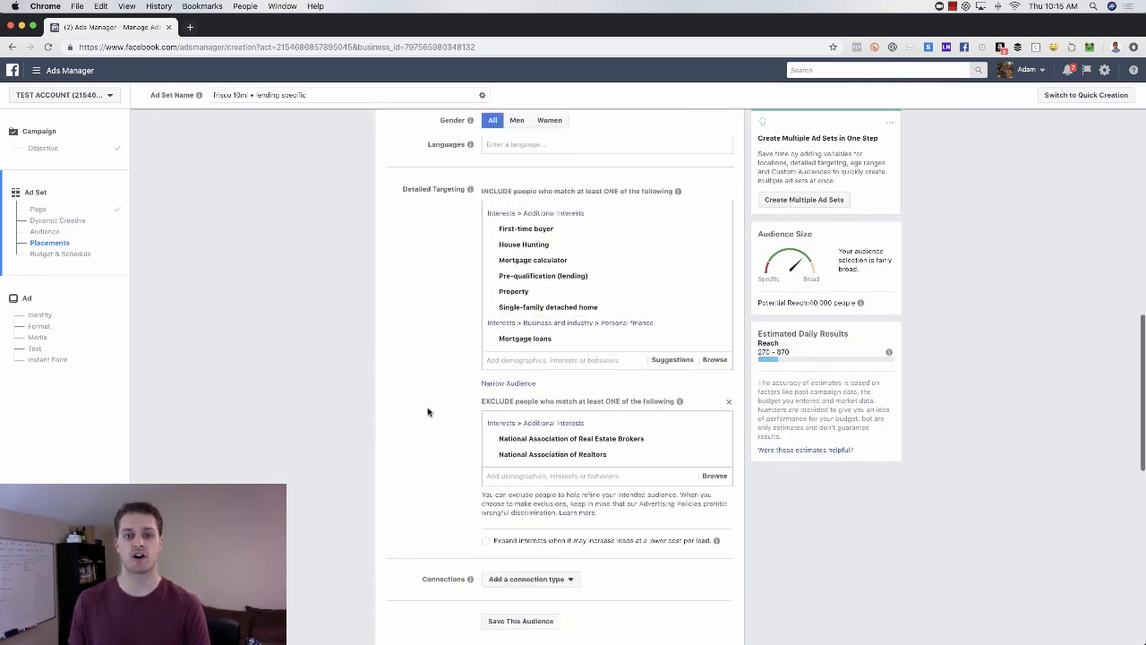
scroll(428, 412, "up", 1)
scroll(428, 389, "down", 5)
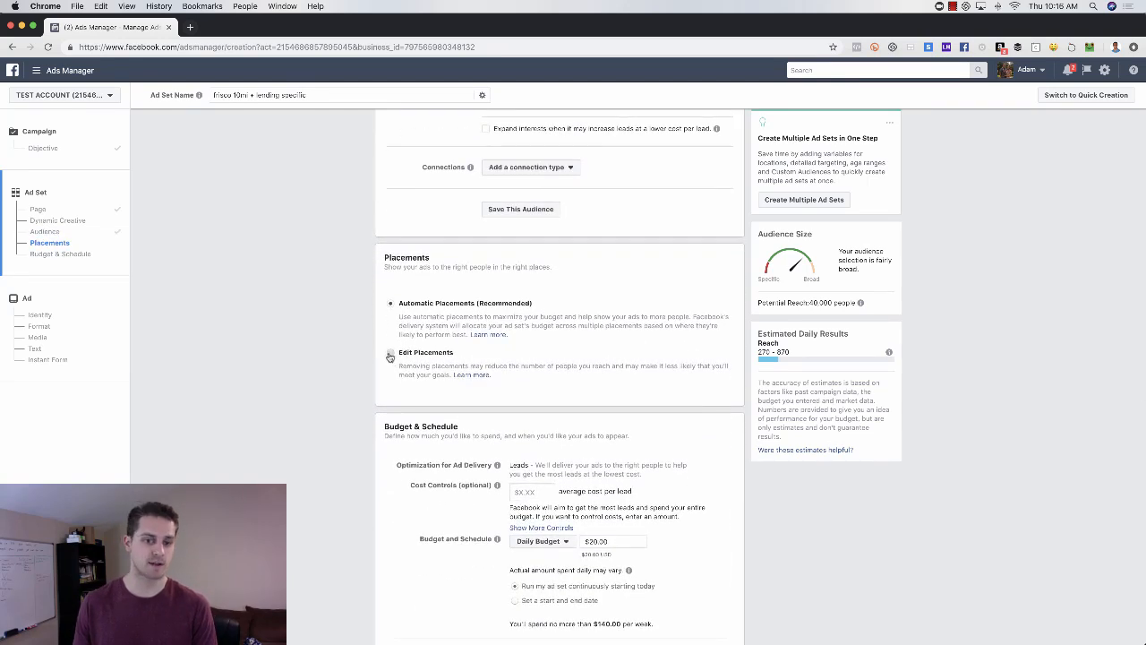
left_click(390, 354)
scroll(580, 409, "down", 2)
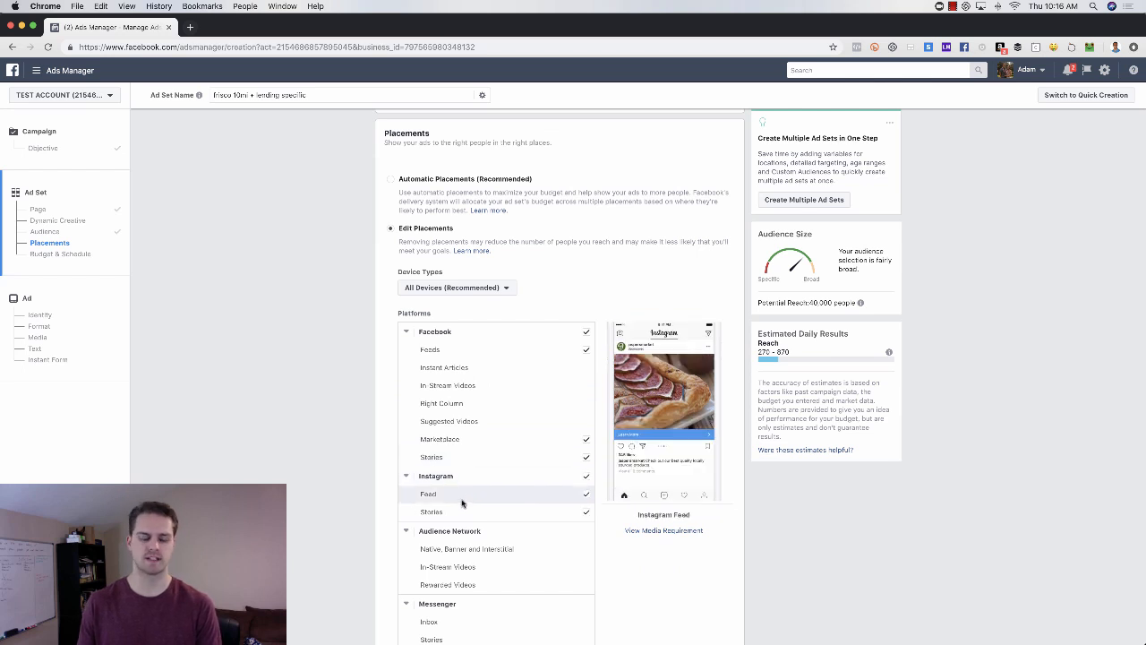
Step: Deselect the Feeds placement under the Facebook platform
scroll(389, 466, "down", 2)
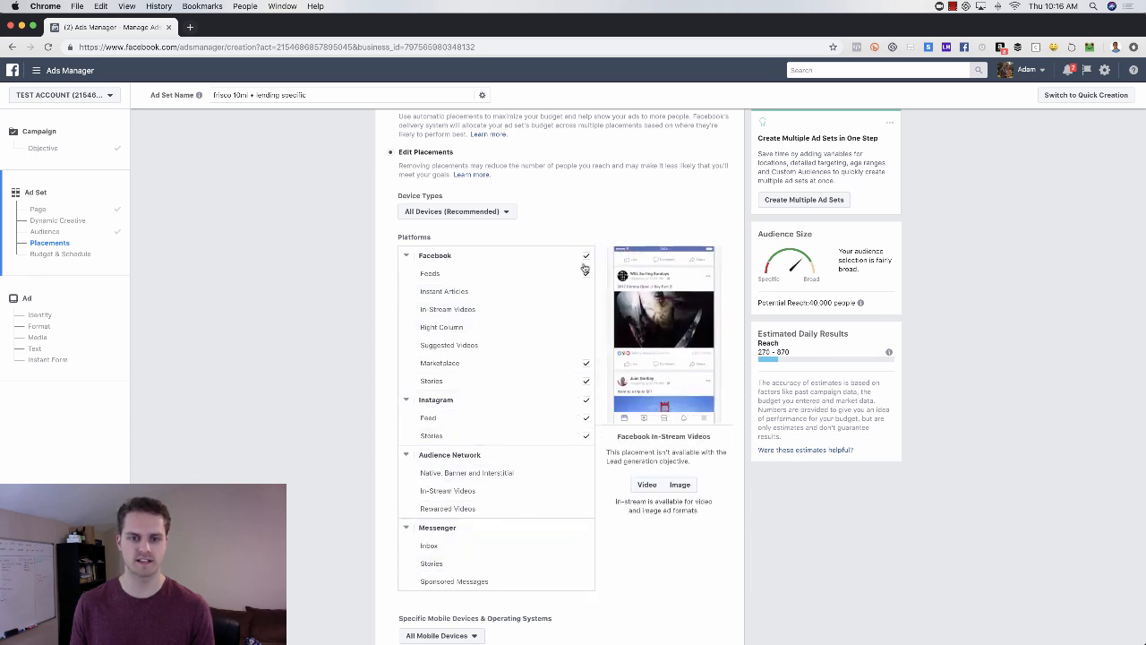
scroll(443, 164, "up", 1)
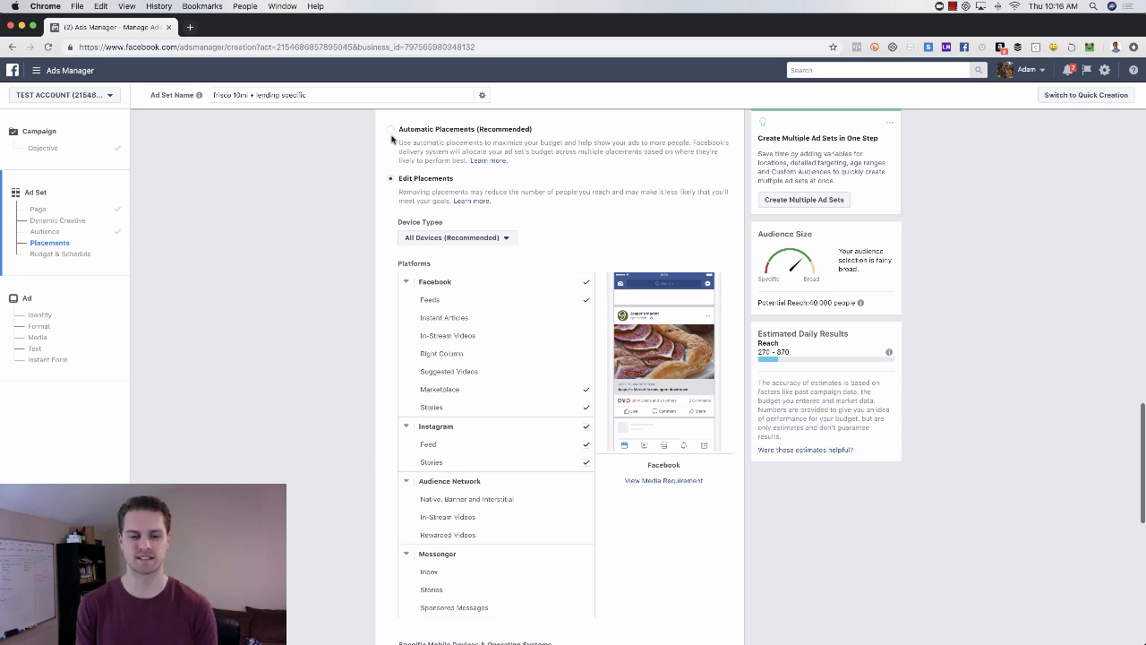
left_click(587, 301)
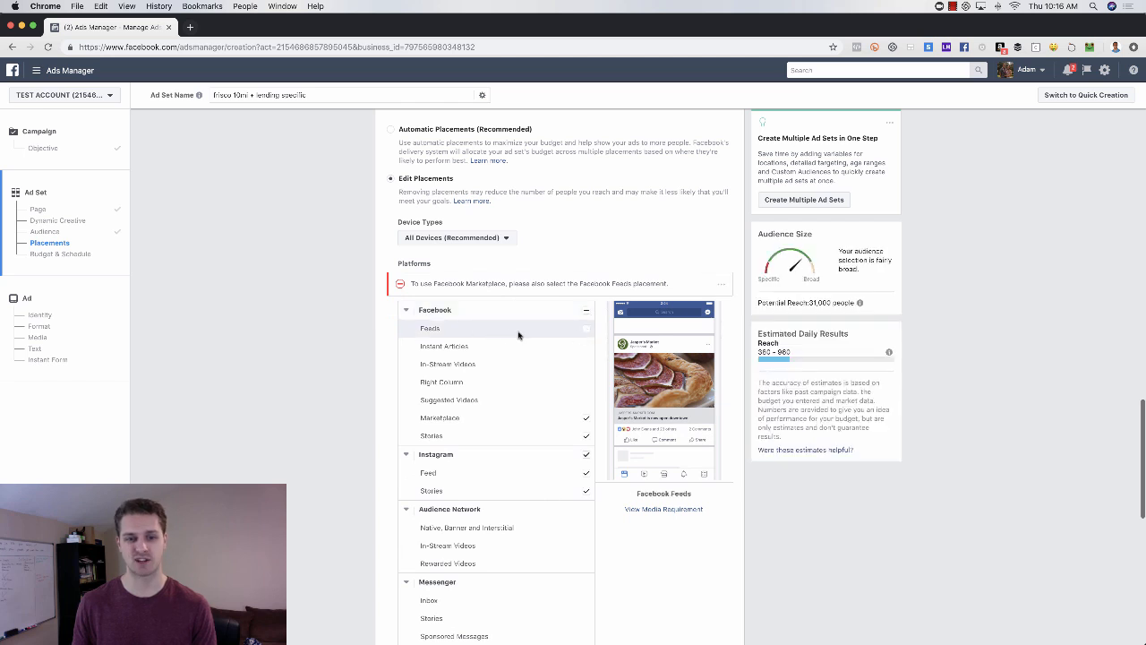
Step: Limit the placements to Facebook Feeds by deselecting Marketplace, Facebook Stories and both Instagram placements, and check the potential reach
left_click(586, 418)
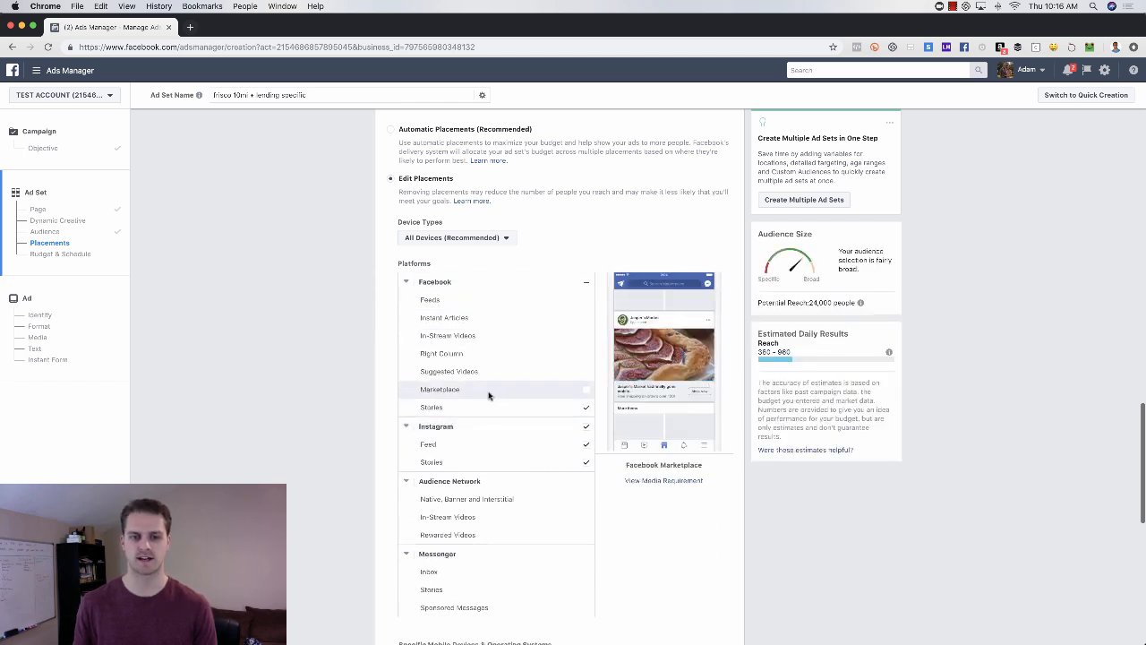
left_click(585, 410)
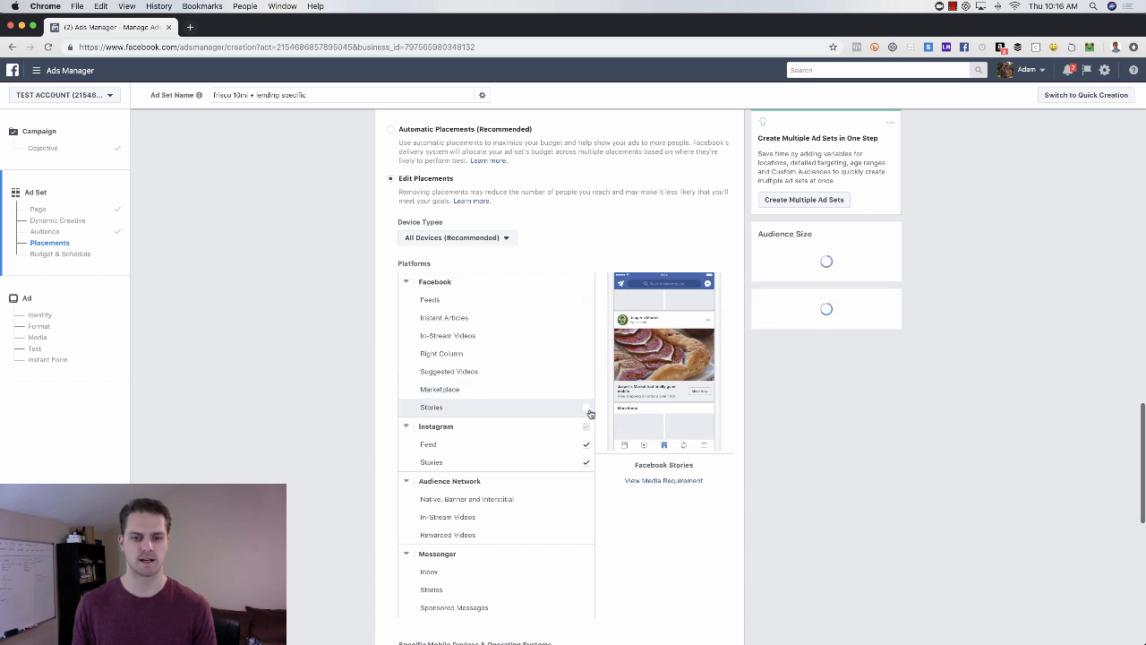
left_click(586, 300)
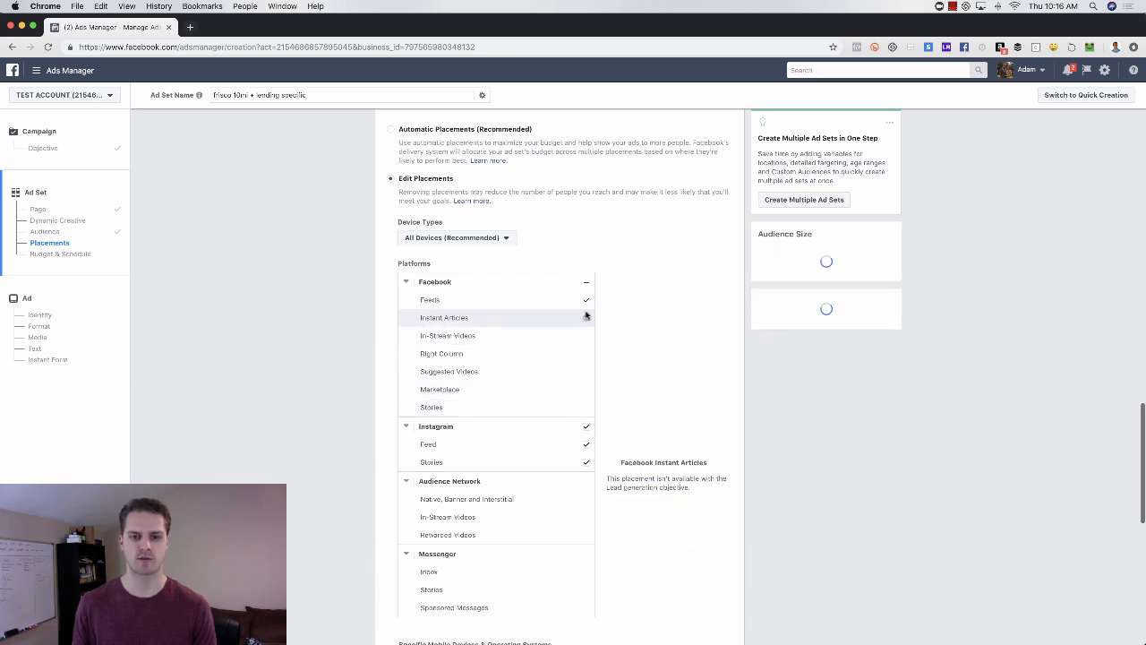
left_click(586, 463)
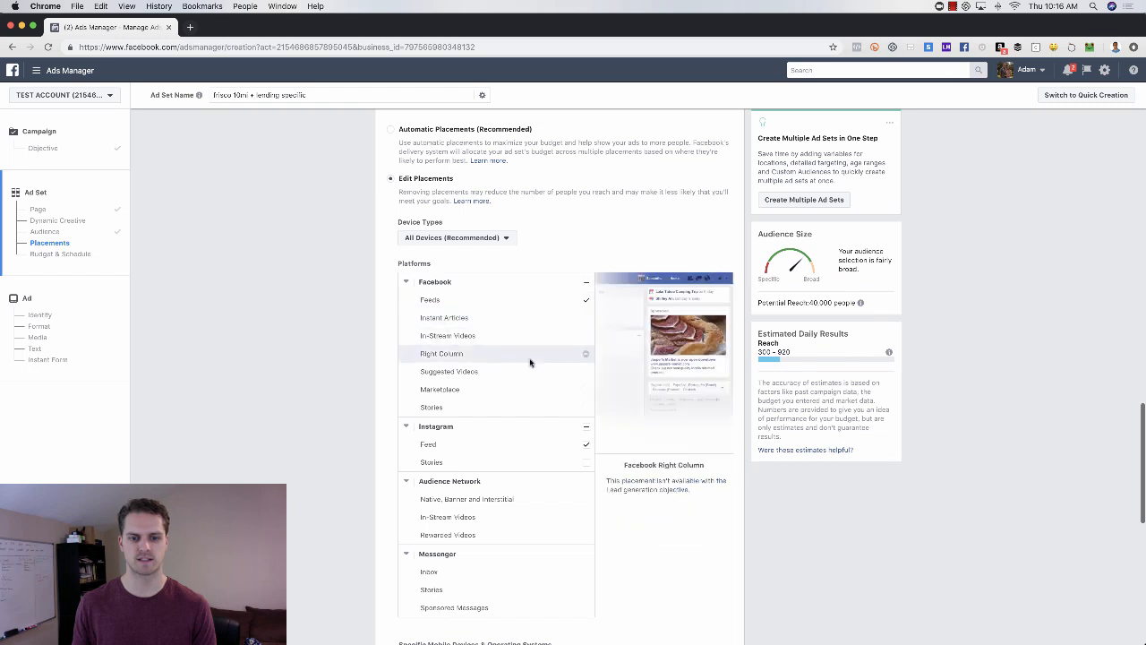
left_click(586, 444)
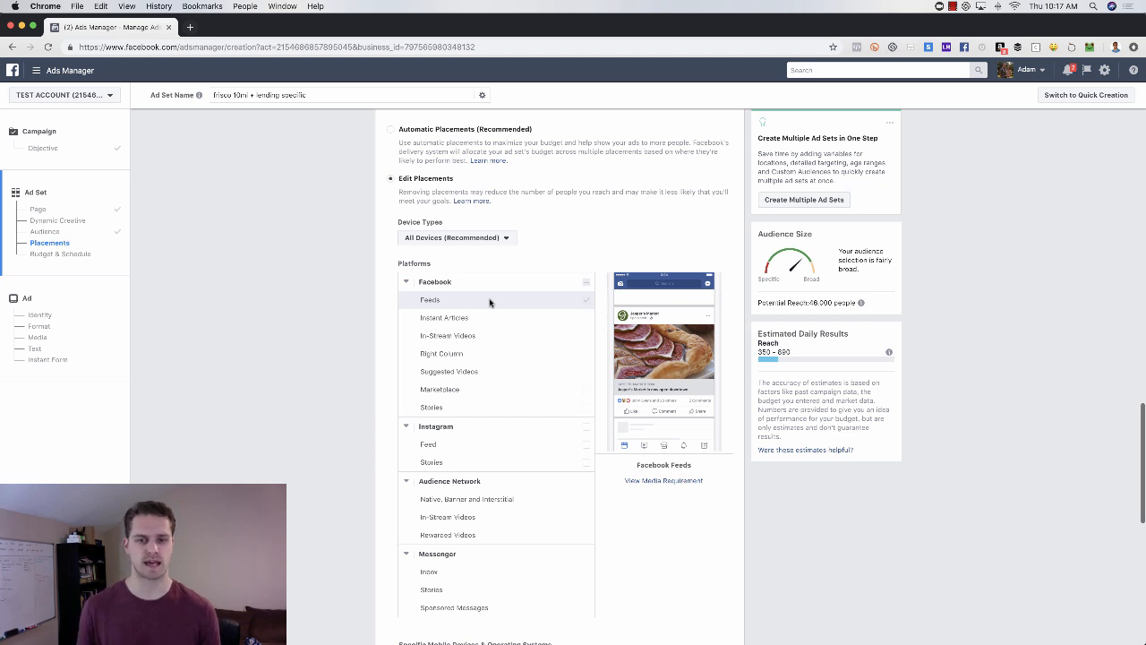
left_click_drag(803, 303, 832, 303)
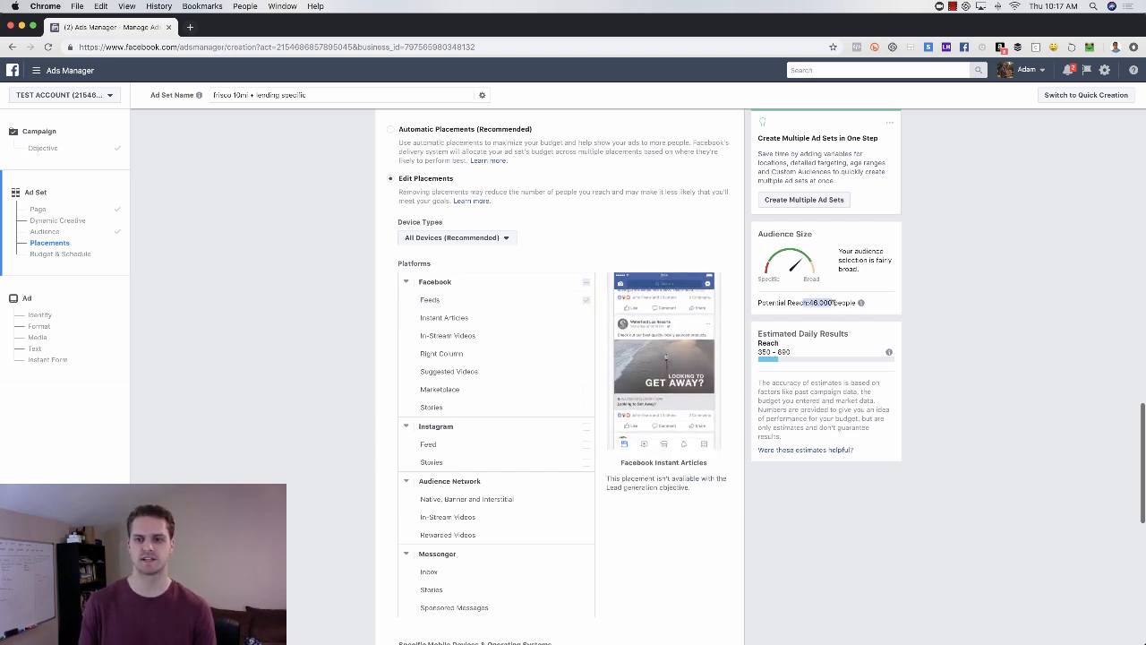
Step: Set the ad set's daily budget to $15.00 and continue to the ad setup
scroll(752, 398, "down", 10)
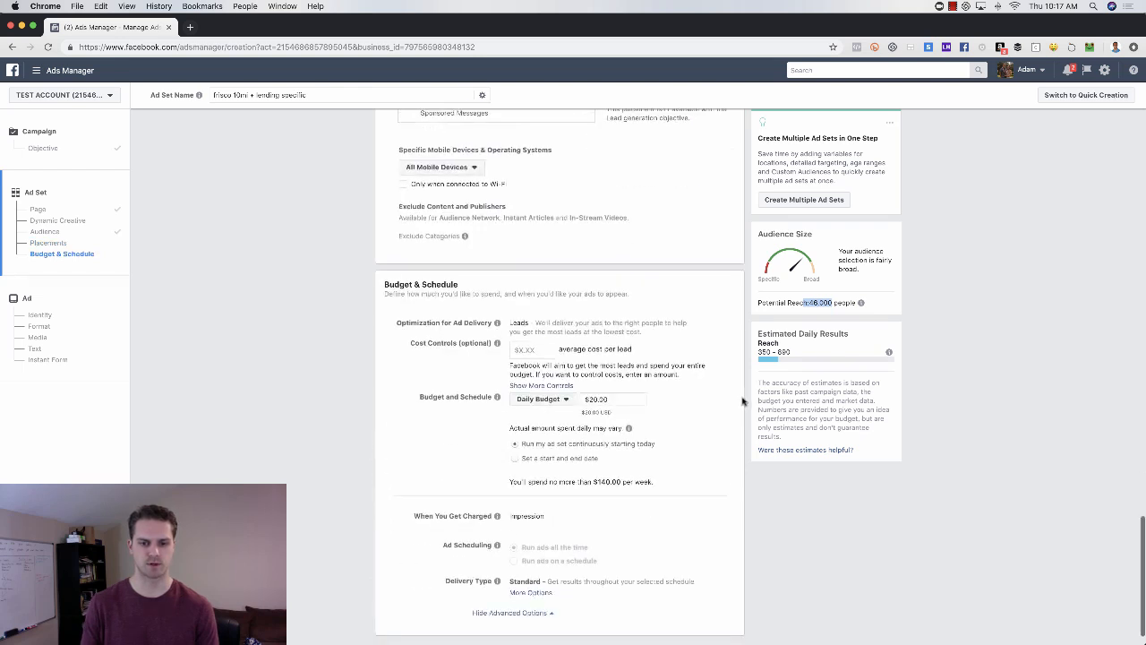
left_click(604, 400)
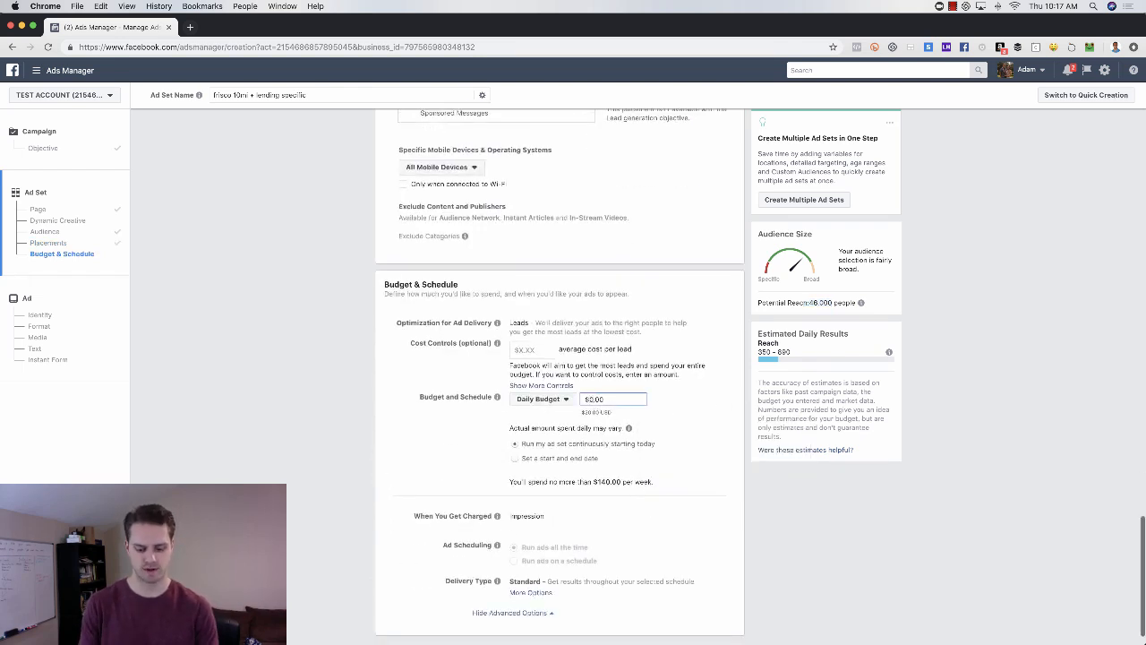
type("15")
left_click(752, 377)
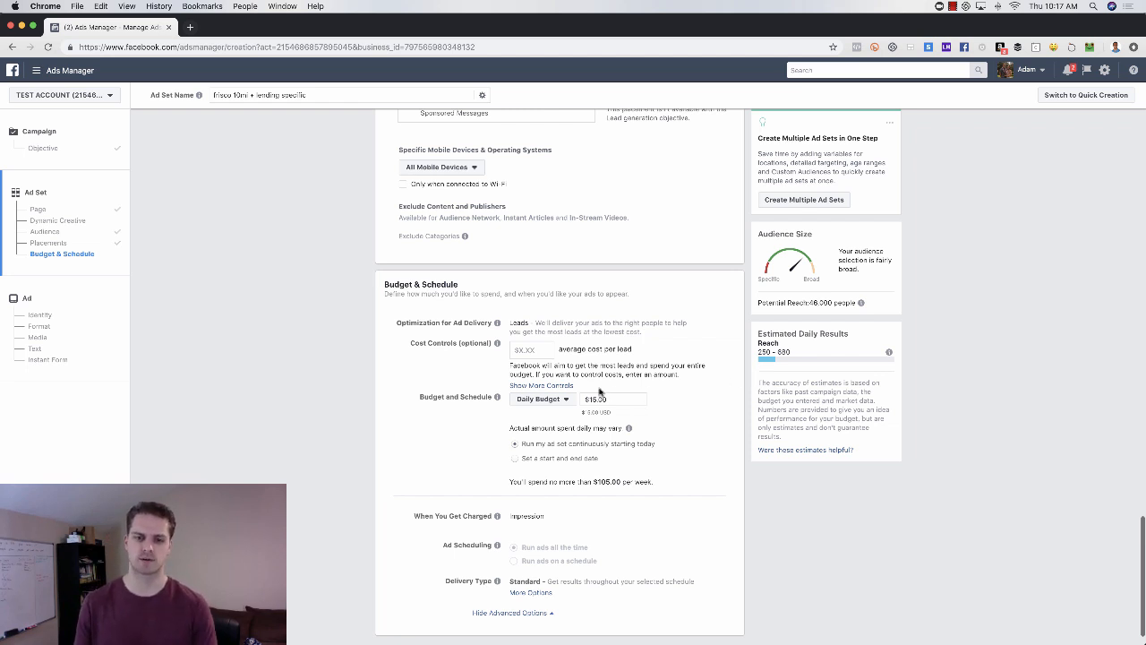
scroll(746, 313, "down", 1)
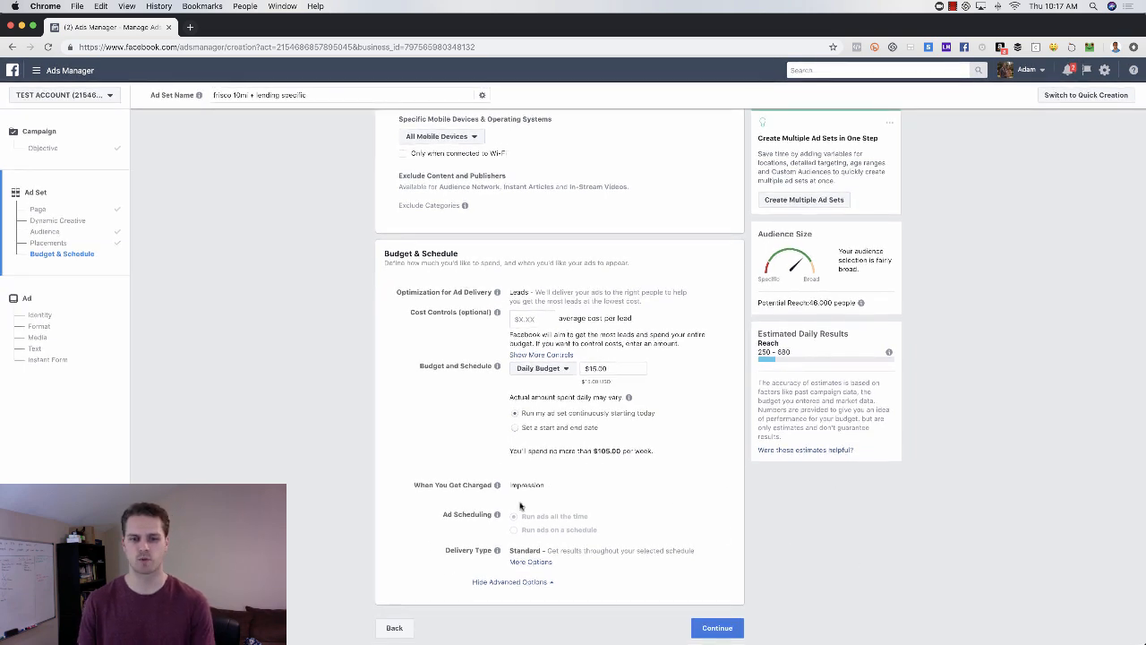
left_click(722, 629)
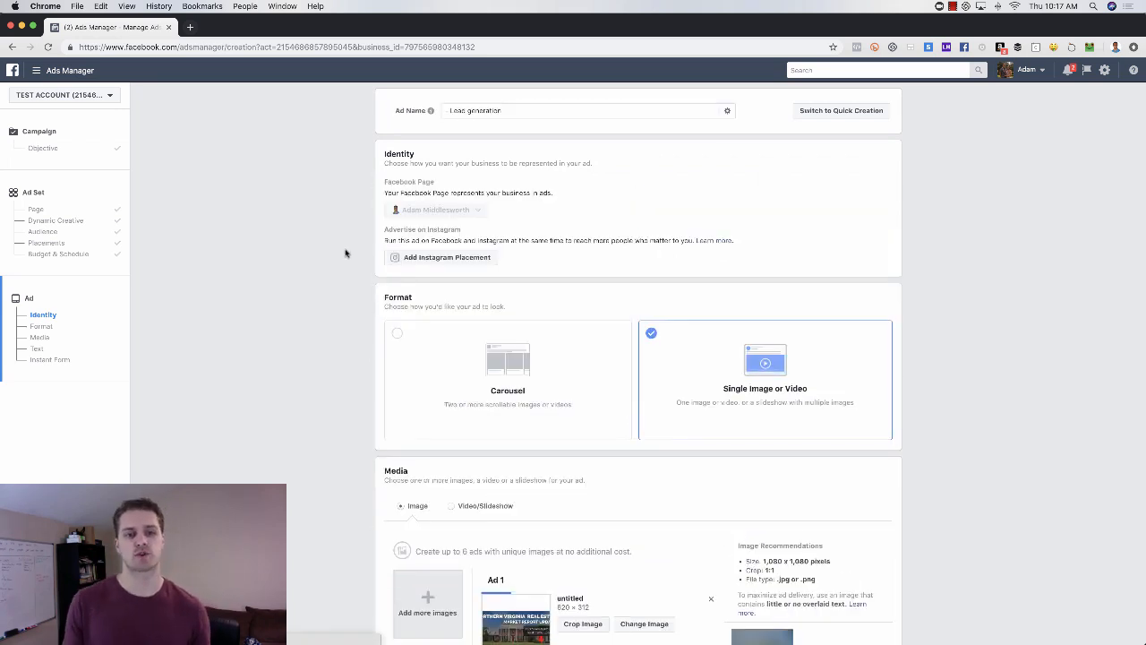
Step: Rename the ad as "FHA - copy 1 pic 1"
triple_click(576, 111)
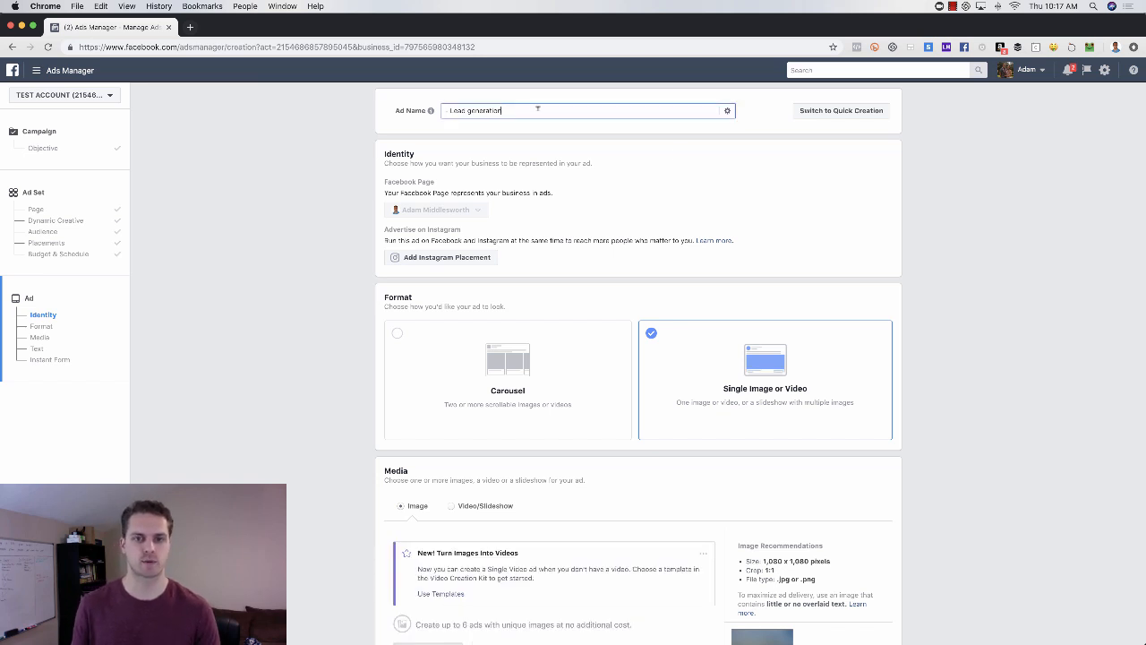
type("FHA")
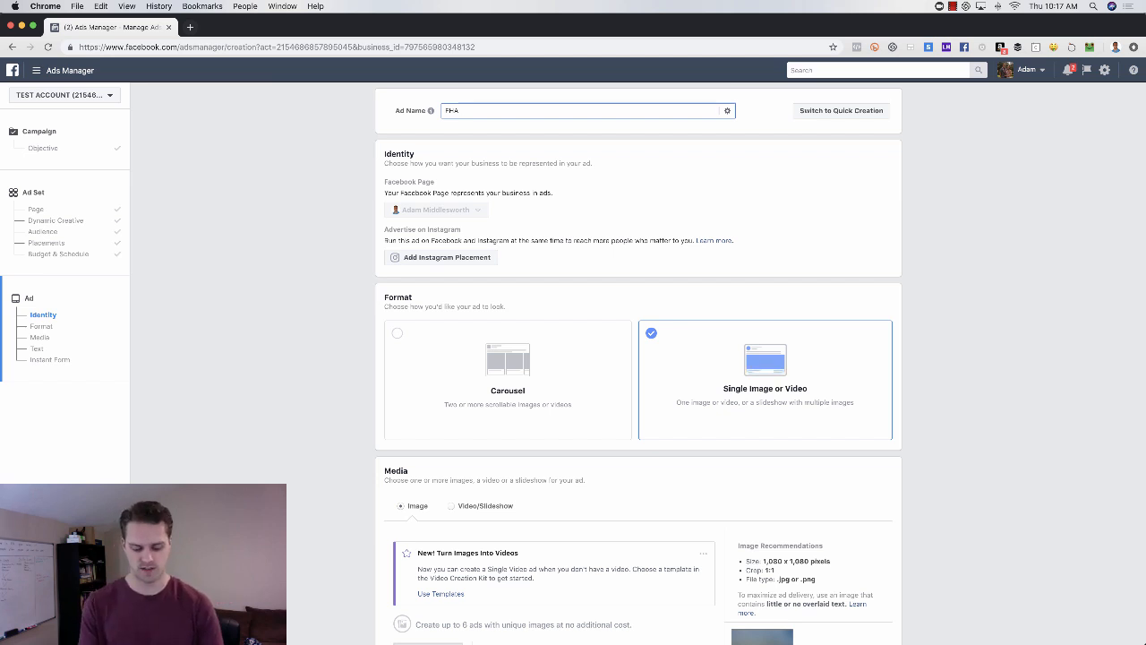
type("py 1")
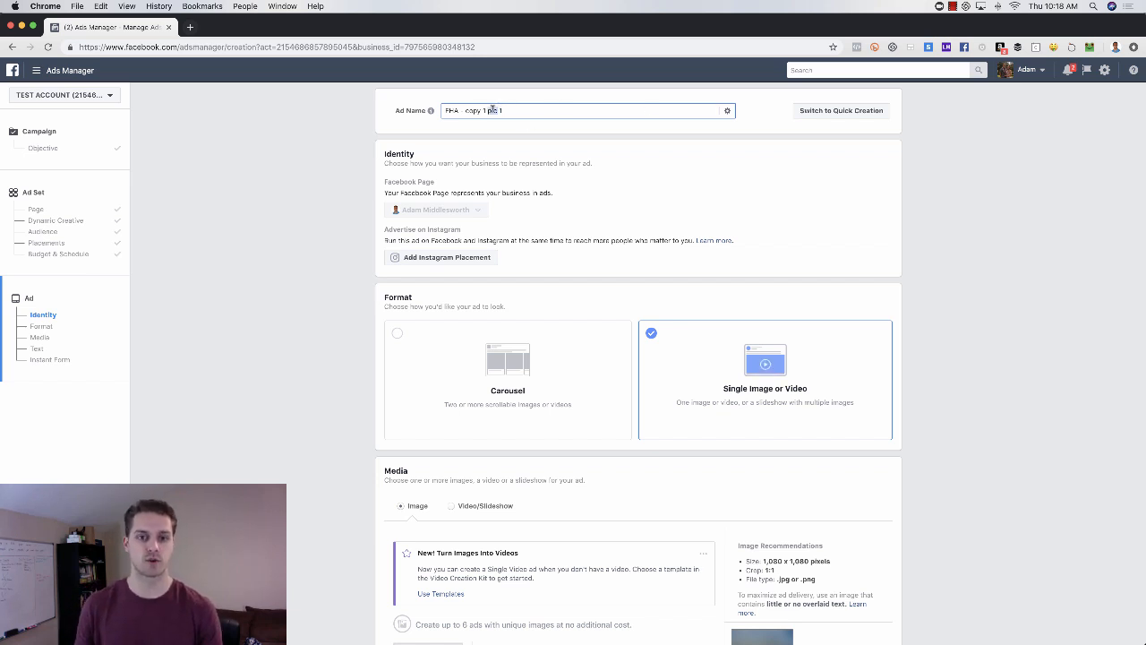
Step: Try "vid" in place of "pic" in the ad name and restore "pic"
type("vid")
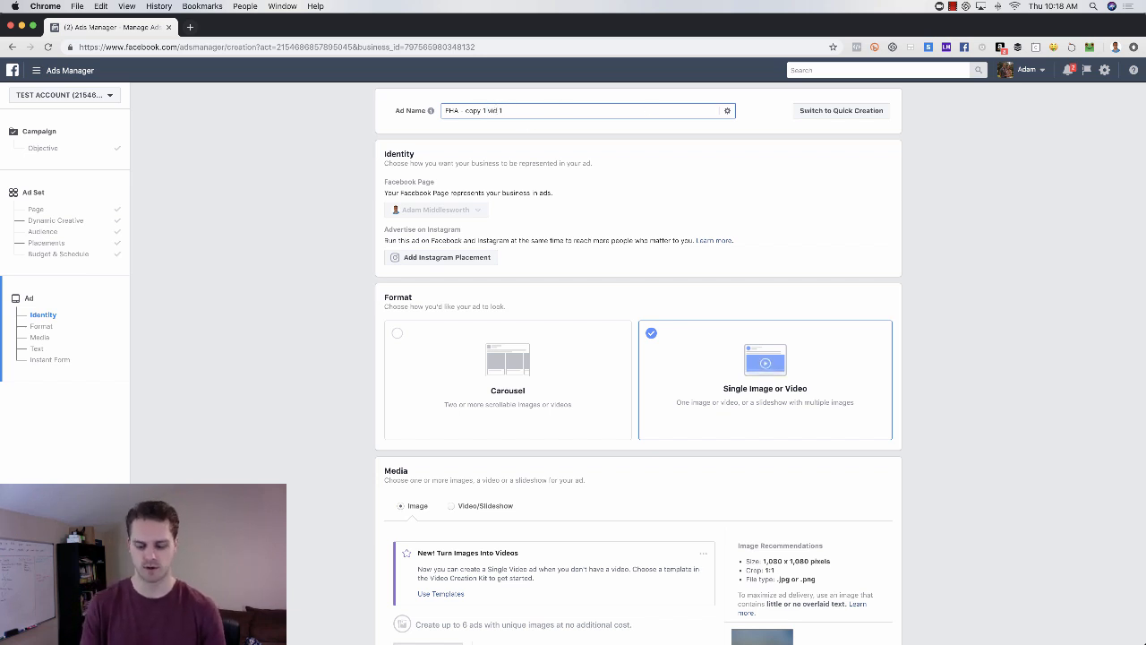
key("BackSpace")
key("BackSpace")
key("BackSpace")
type("pic")
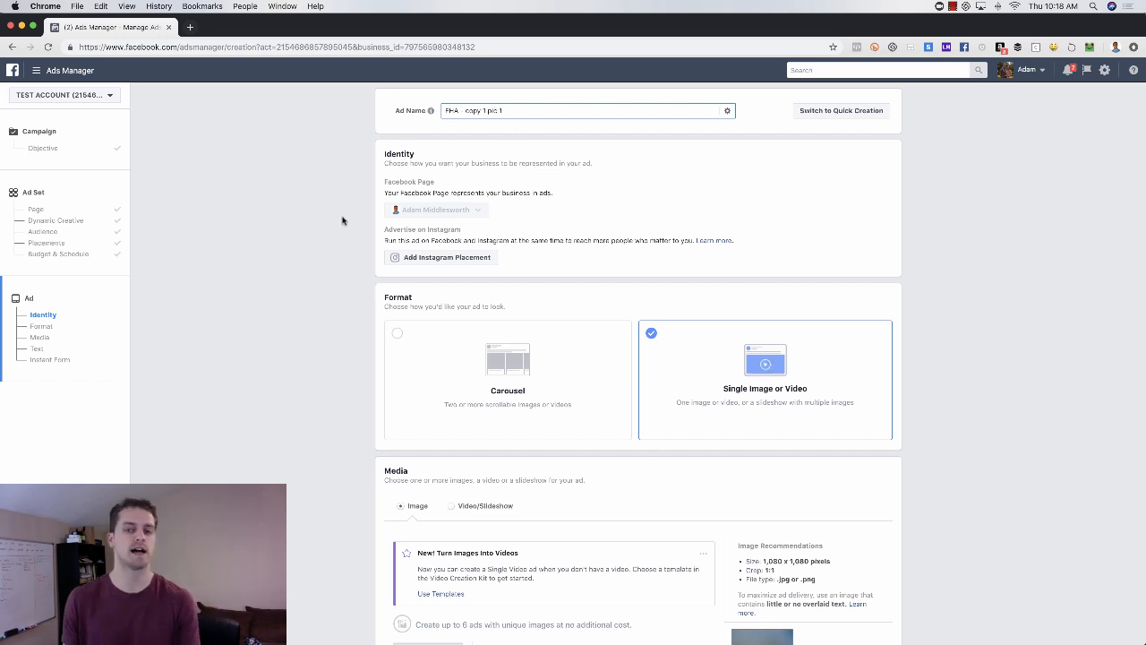
Step: Remove the preselected banner image and use the 1000 × 666 house photo from the account's image library instead
scroll(326, 233, "down", 2)
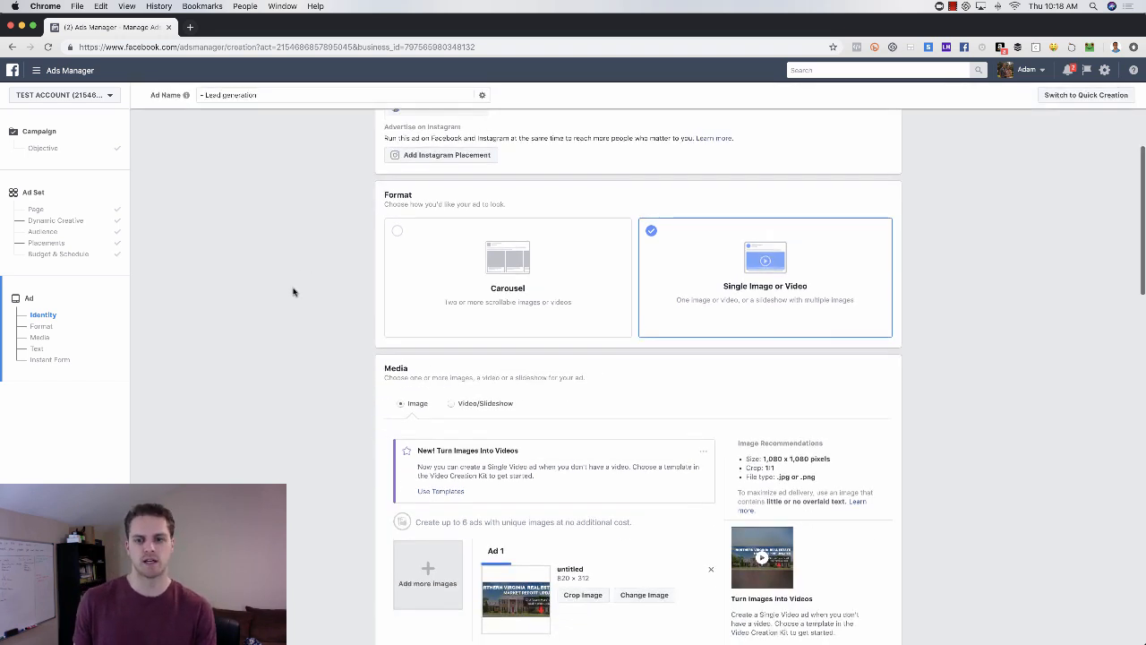
scroll(286, 351, "down", 2)
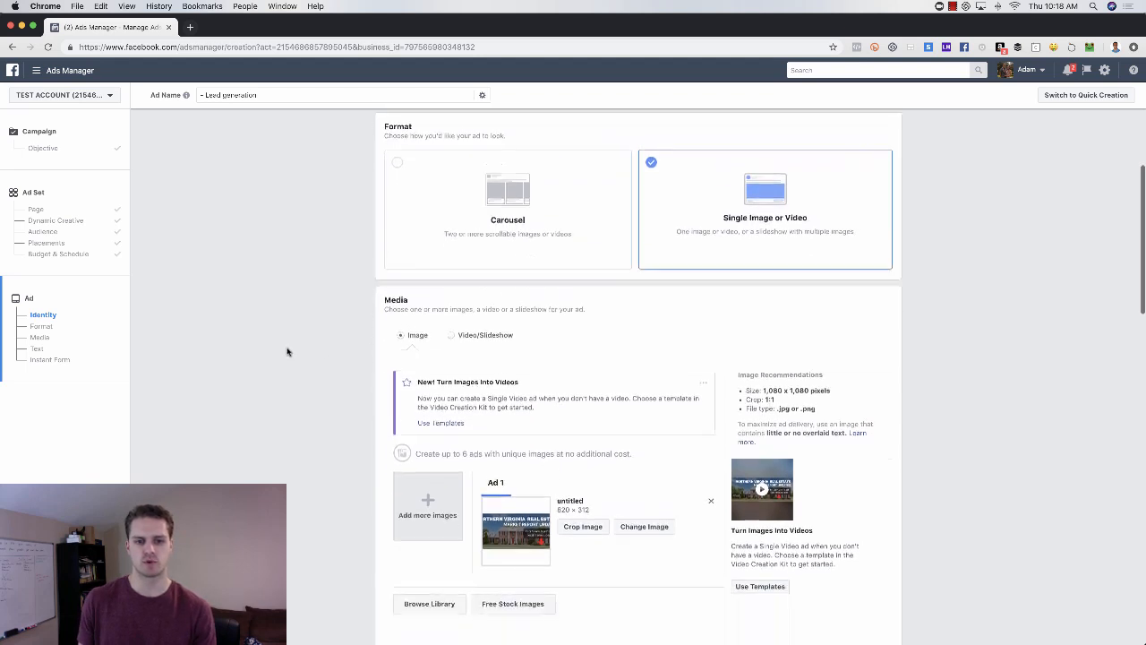
scroll(537, 470, "down", 1)
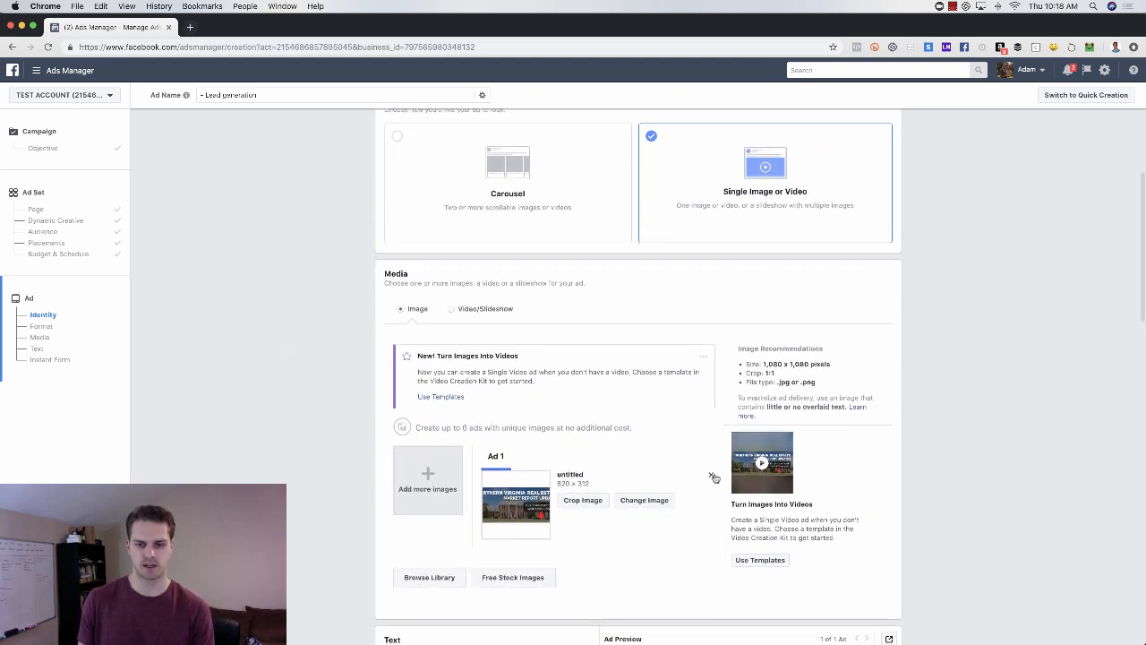
left_click(714, 478)
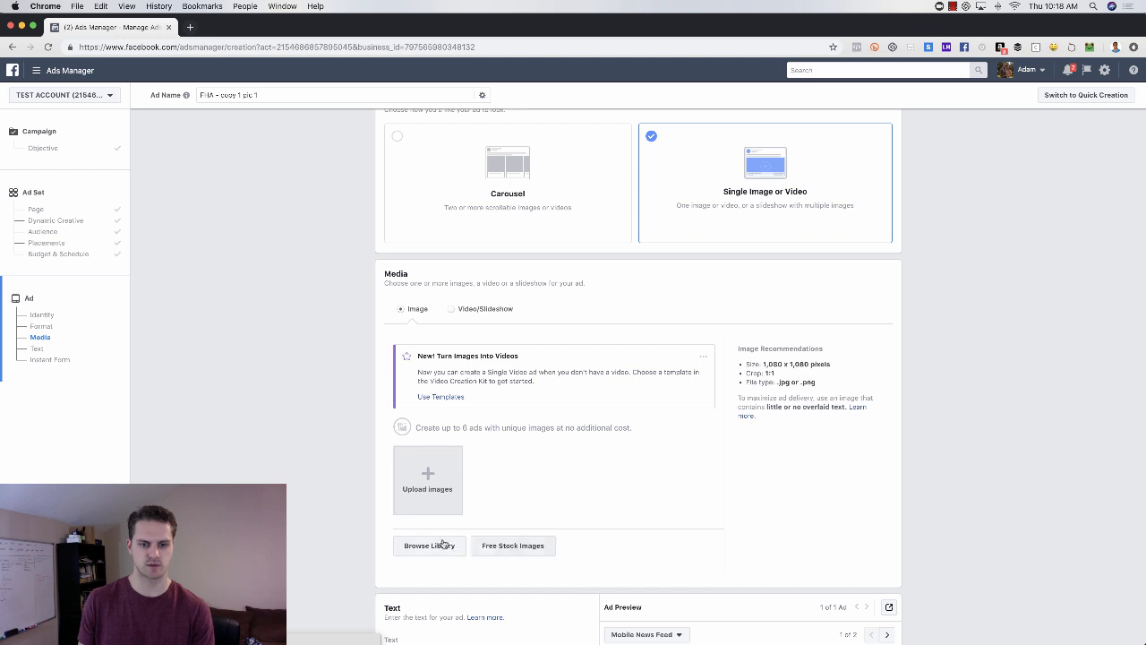
left_click(442, 544)
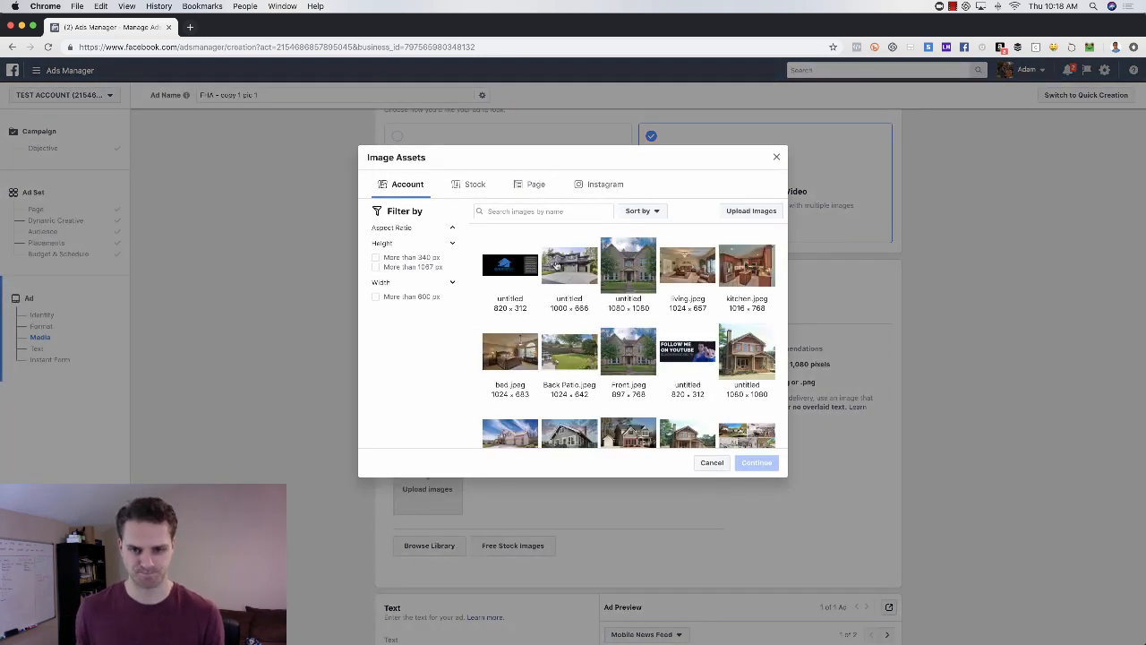
left_click(570, 269)
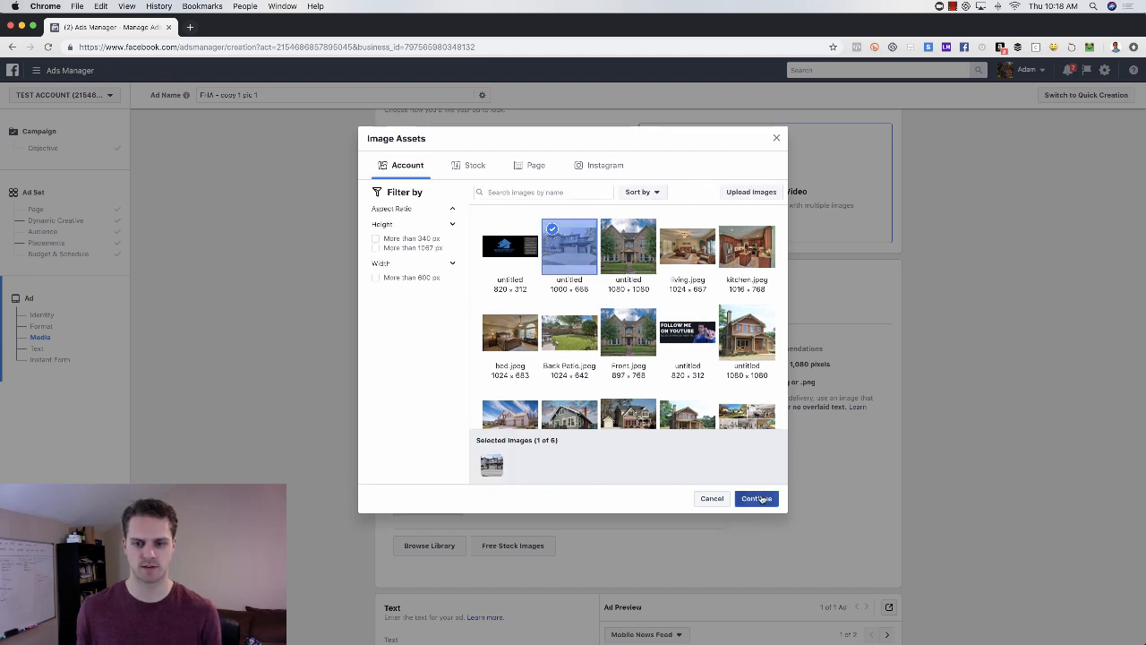
left_click(761, 499)
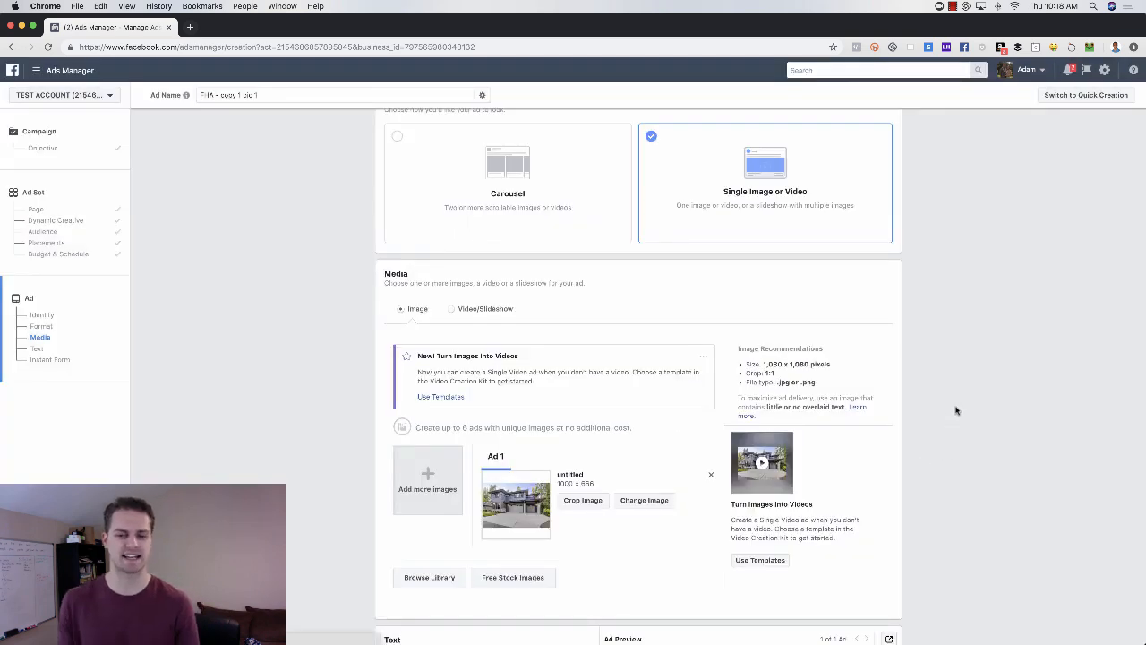
Step: Begin the ad's main text with the line "Hey Frisco Residents" followed by a blank line
scroll(955, 410, "down", 4)
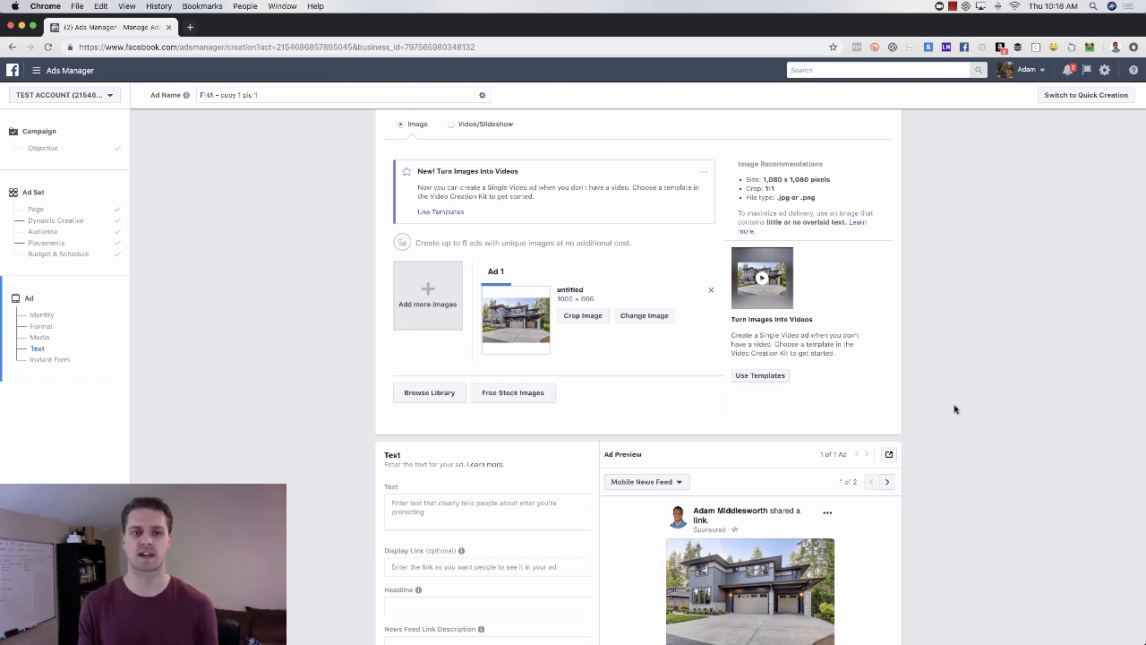
scroll(955, 409, "down", 4)
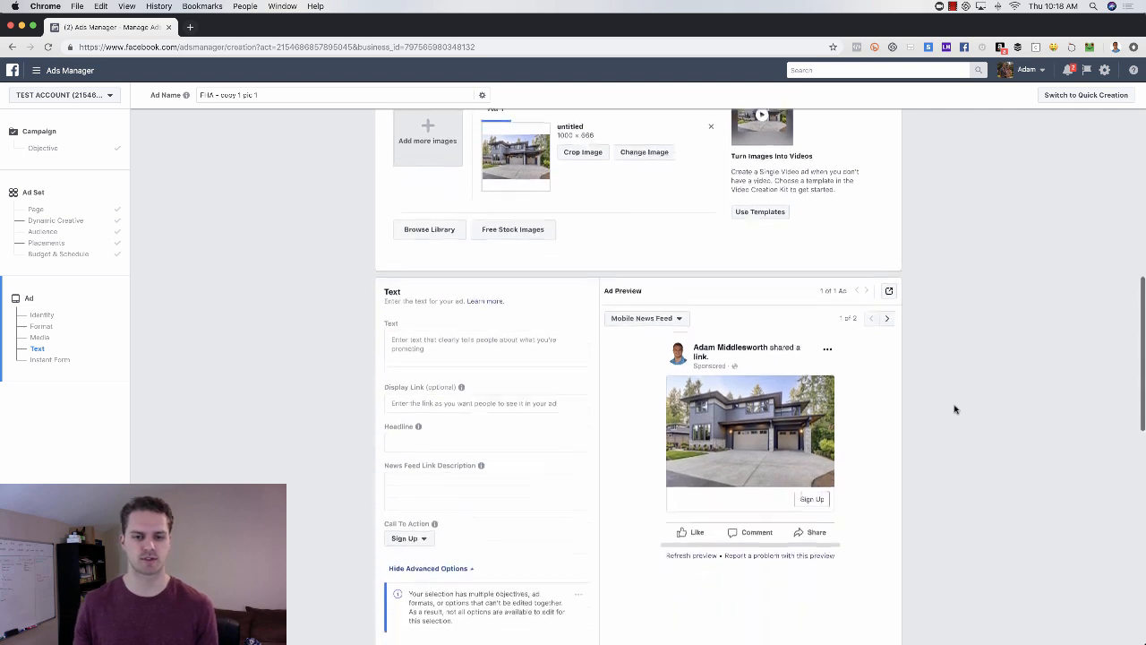
left_click(477, 325)
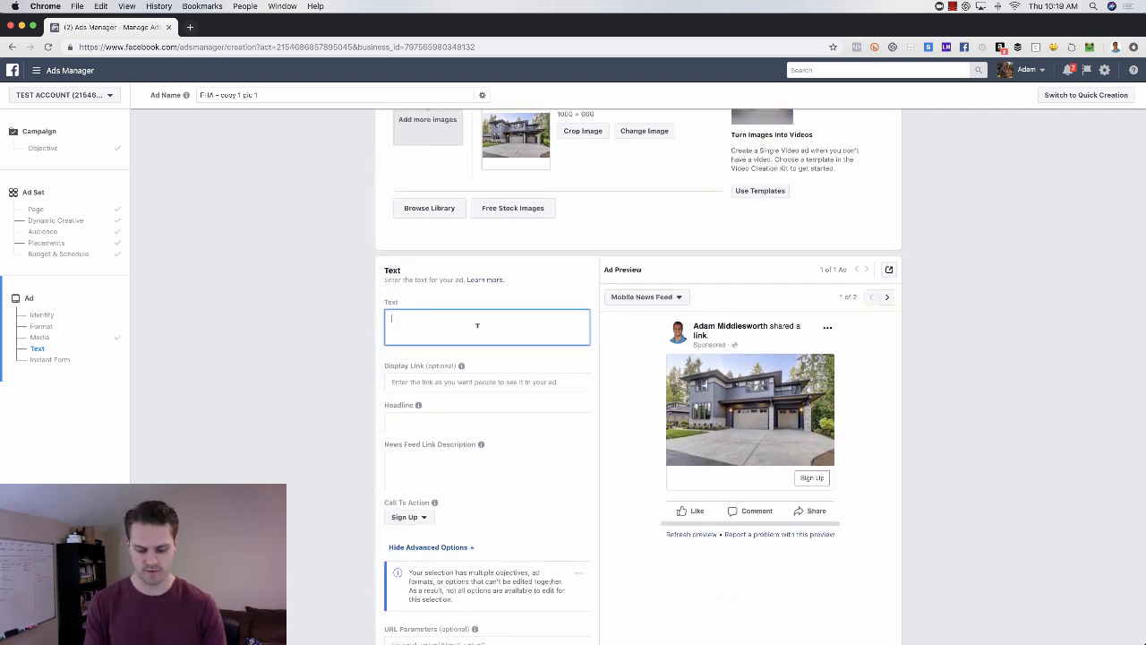
type("Headline")
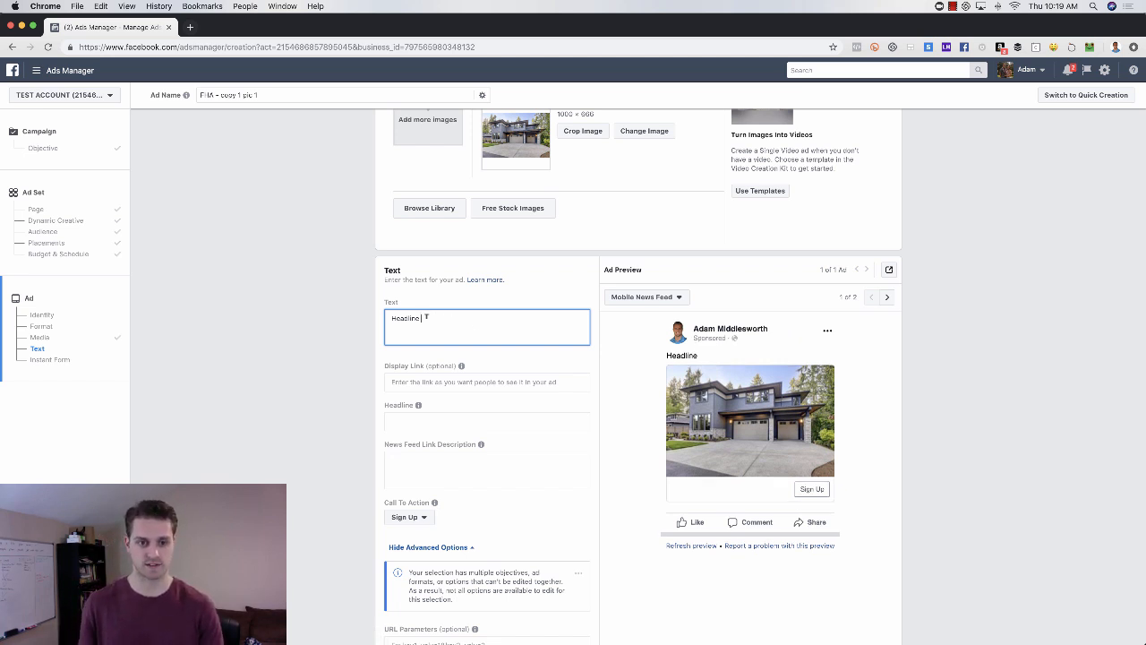
key("super+a")
type("Hey Frisc")
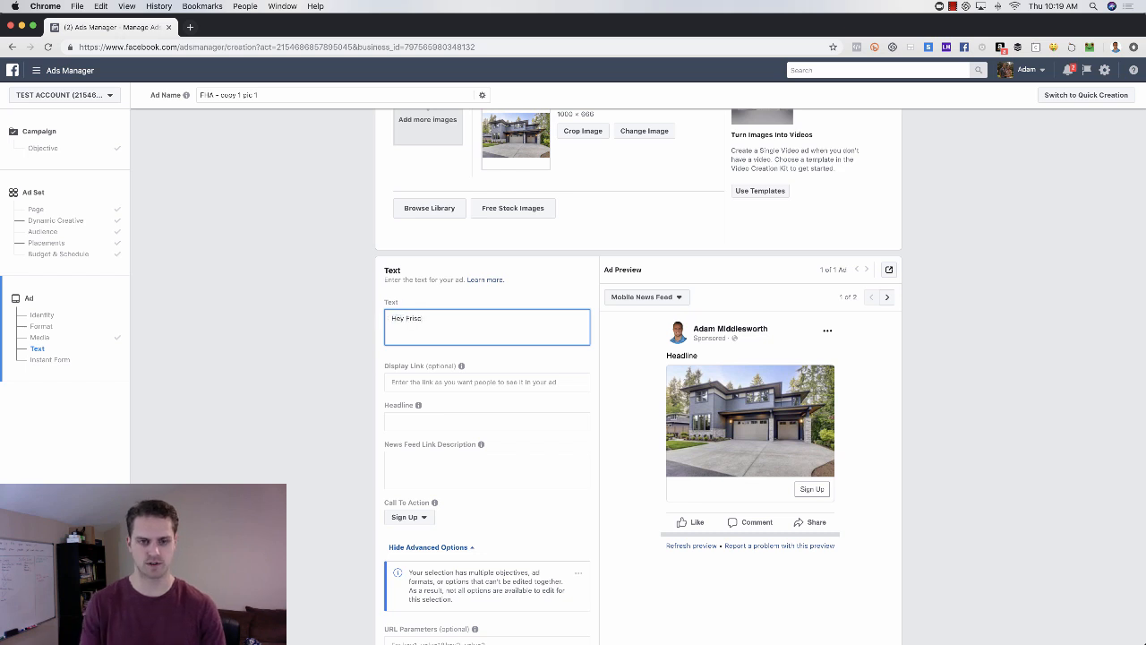
type("o Residents")
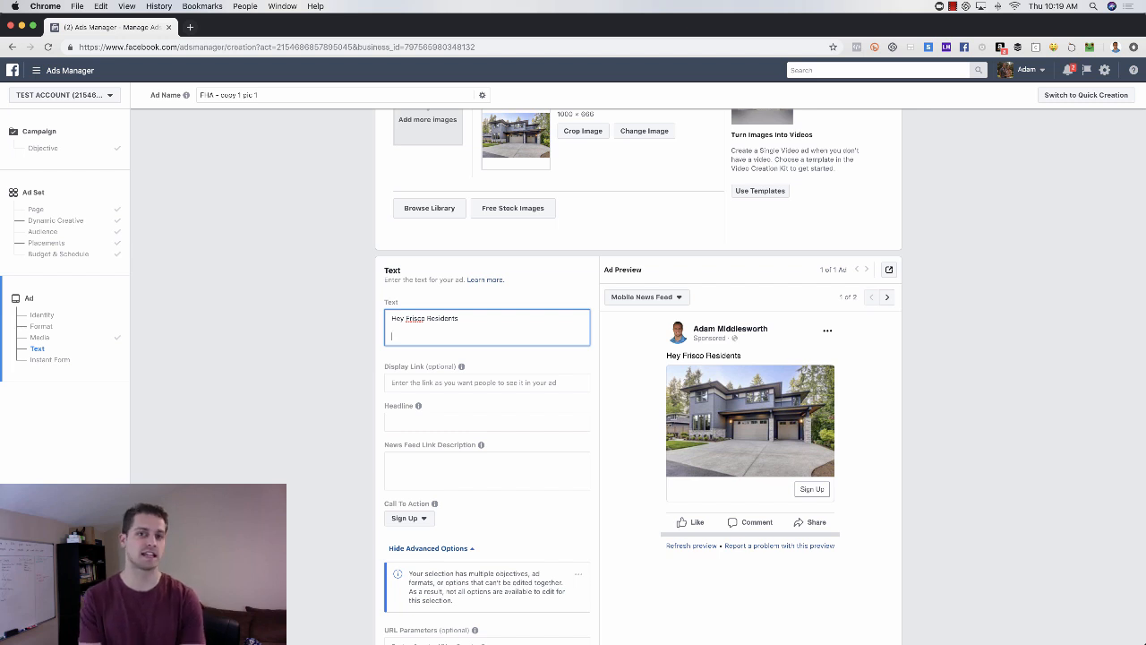
key("Return")
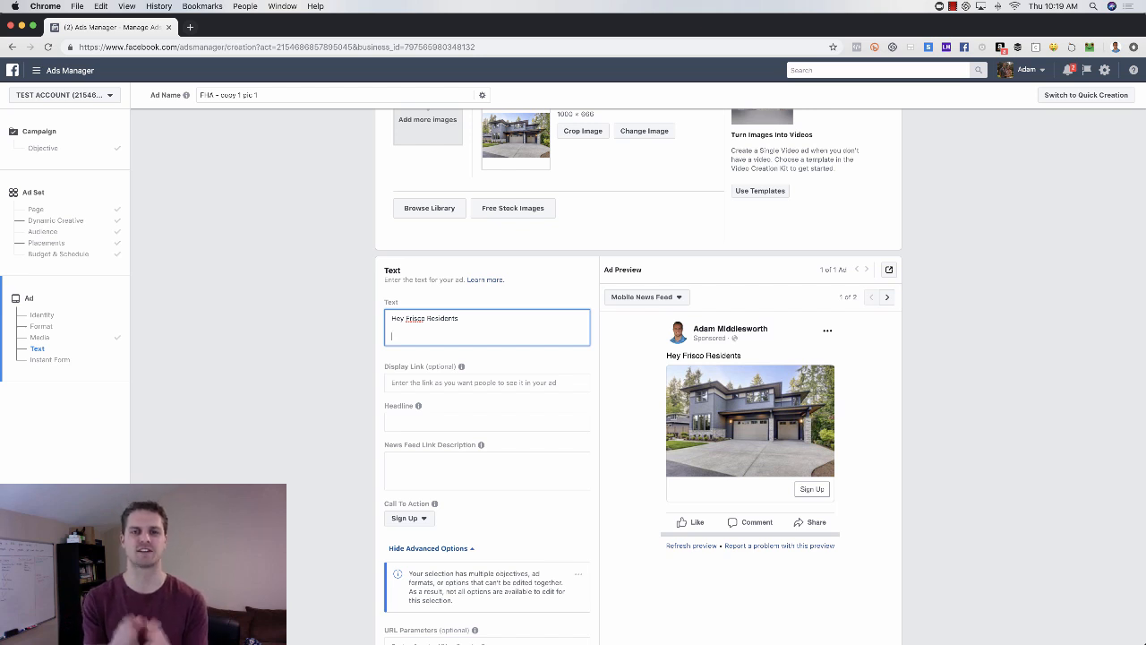
key("Return")
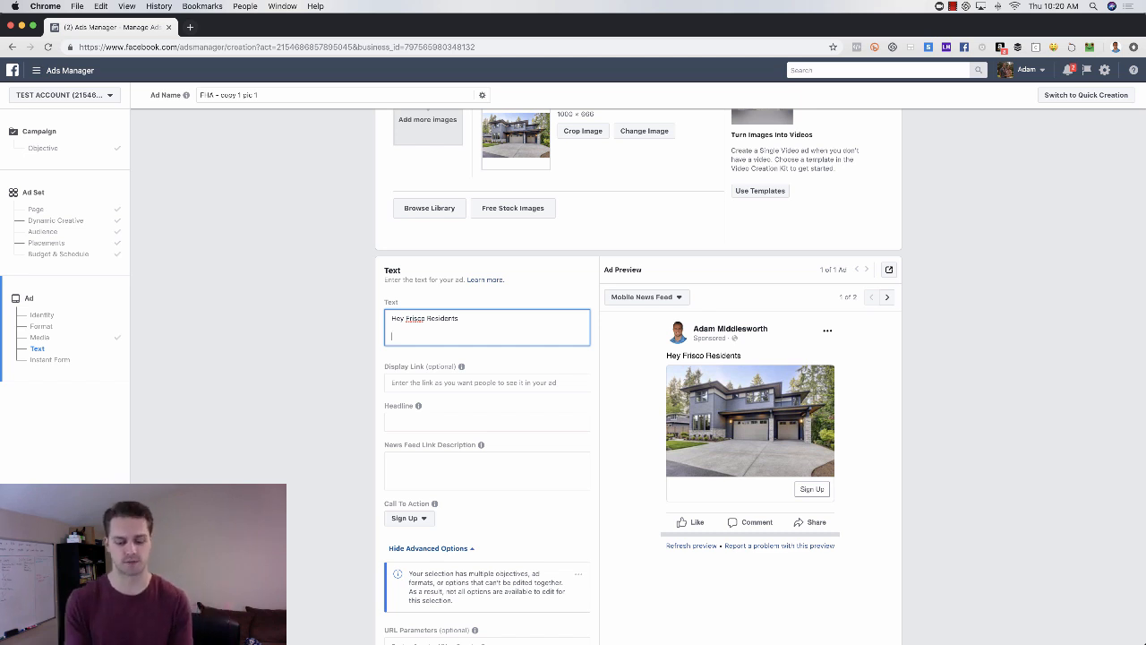
Step: Add the line "56% of homebuyers put less than 20% down on a home purchase" to the ad's main text, followed by a blank line
type("56")
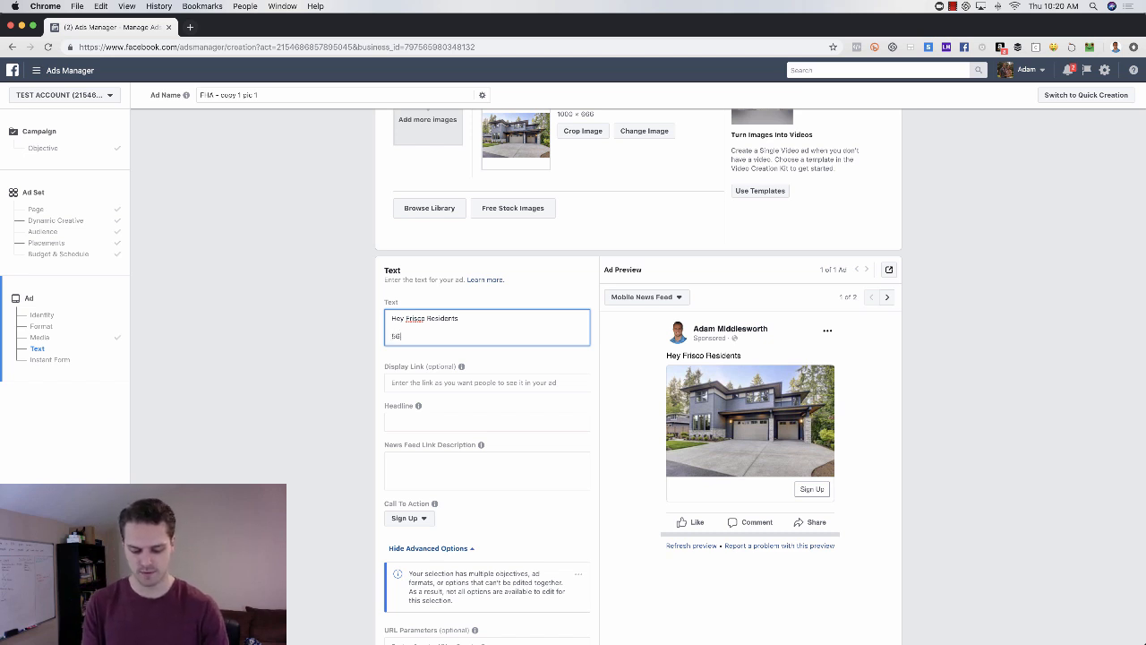
type("% of homes")
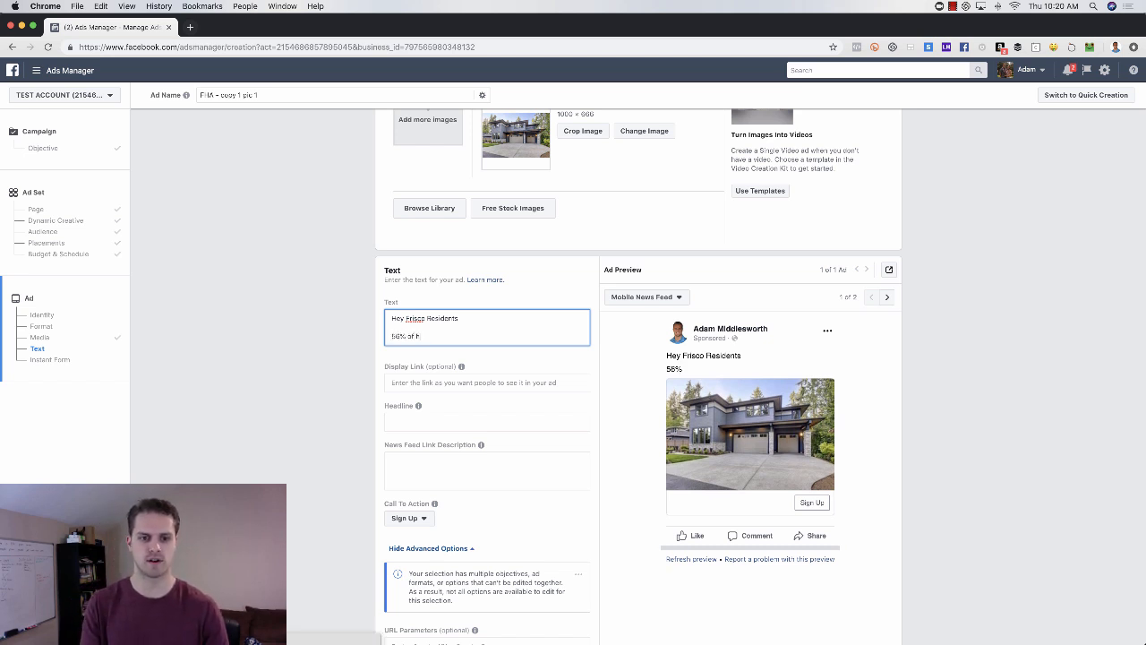
key("BackSpace")
key("BackSpace")
type("buyers ")
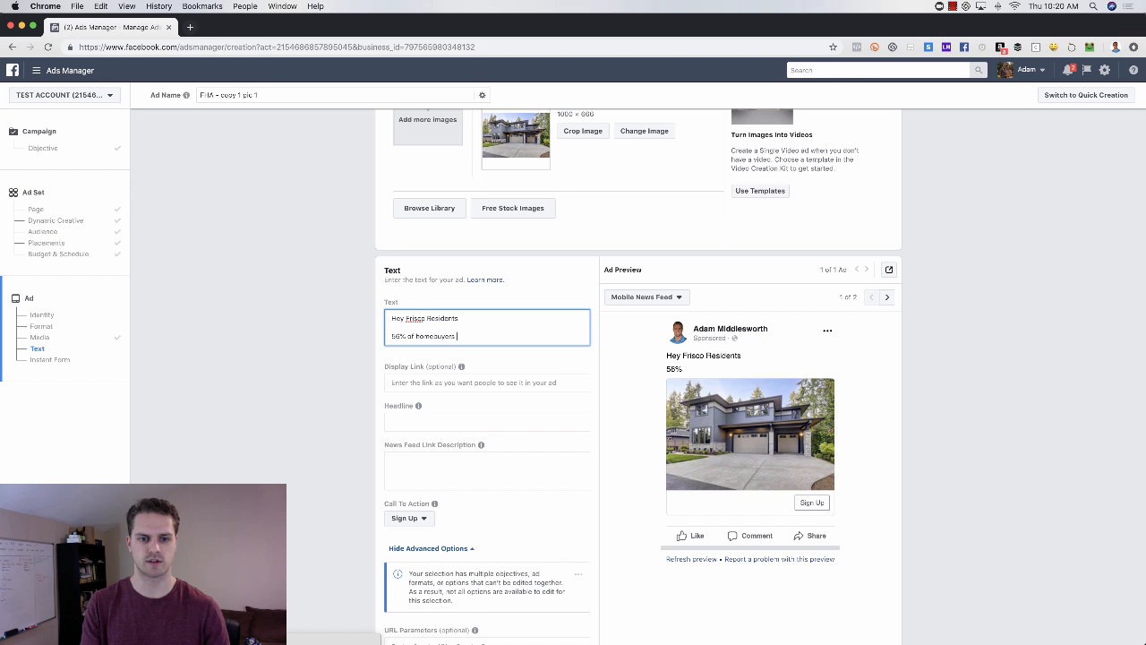
type("out less")
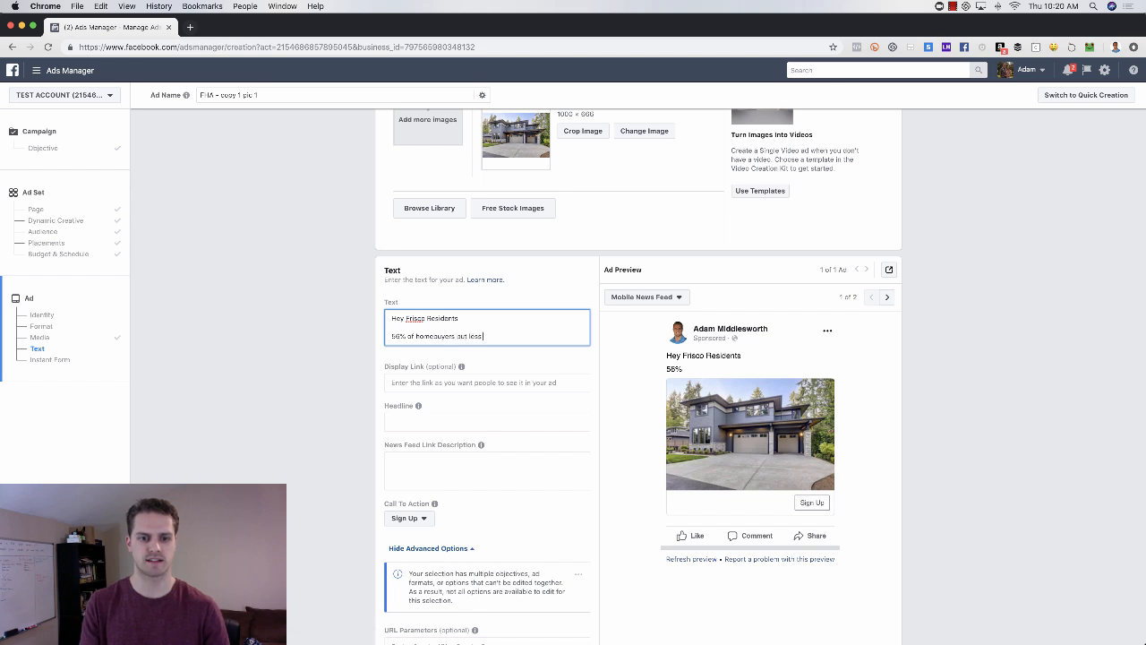
type(" than 20% d")
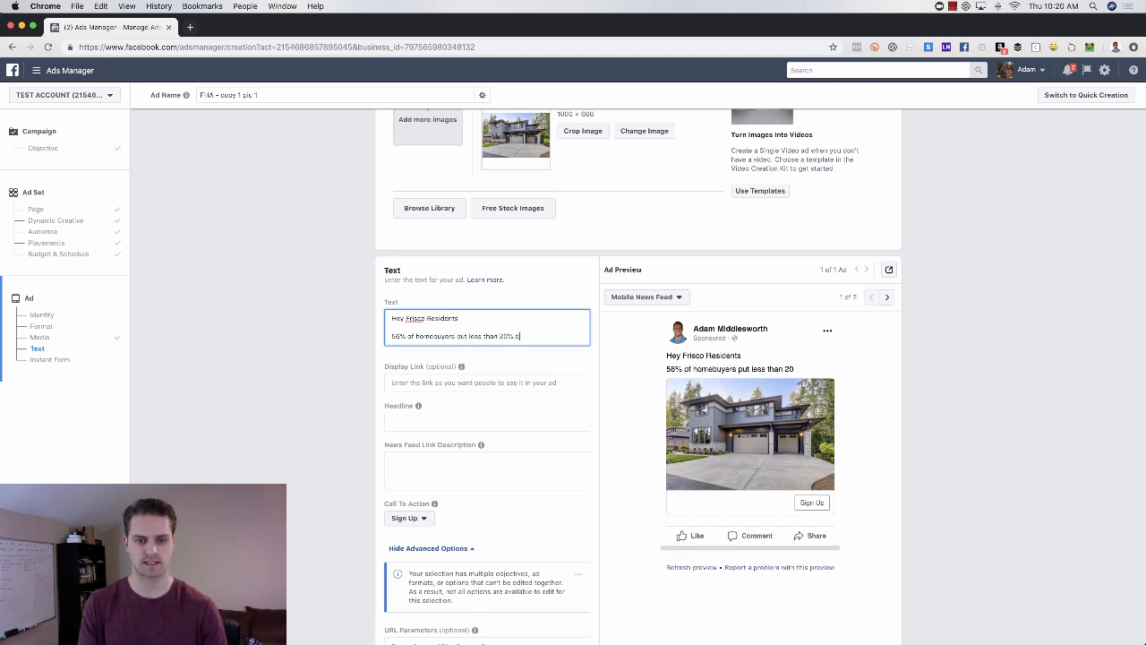
type("own on a home")
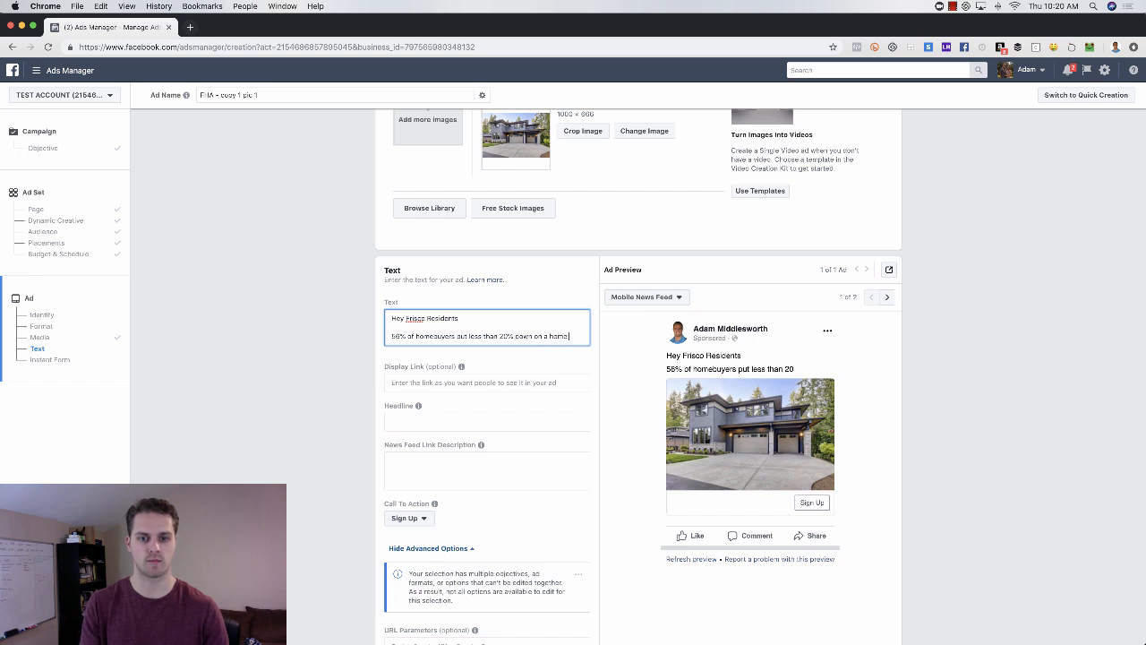
type(" purchase")
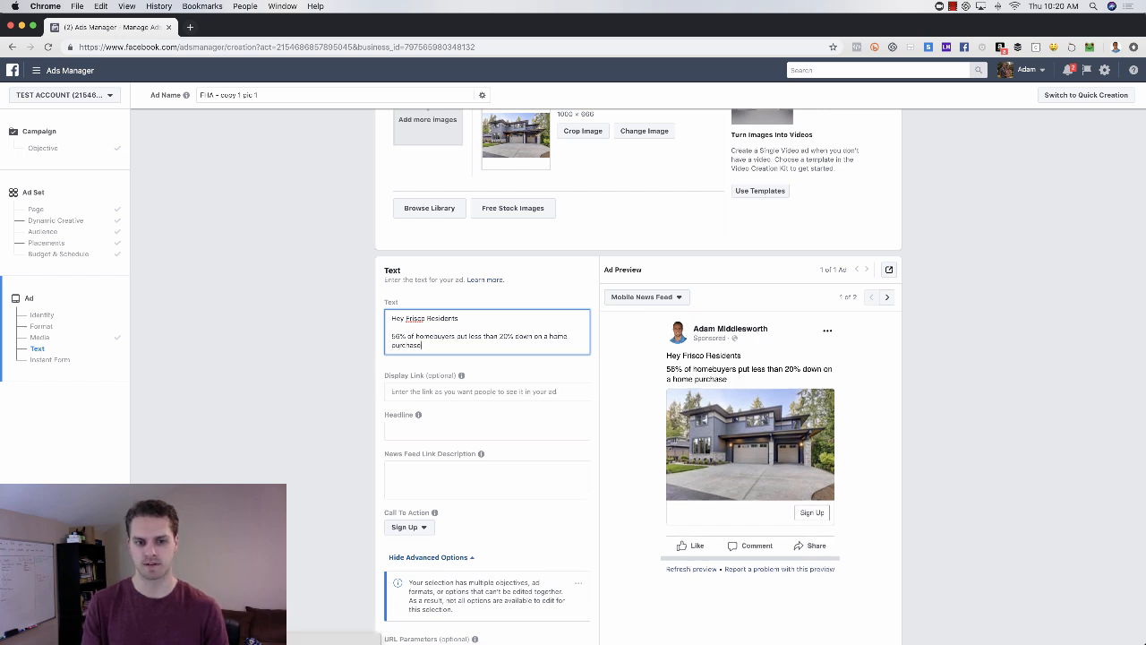
key("Return")
key("Return")
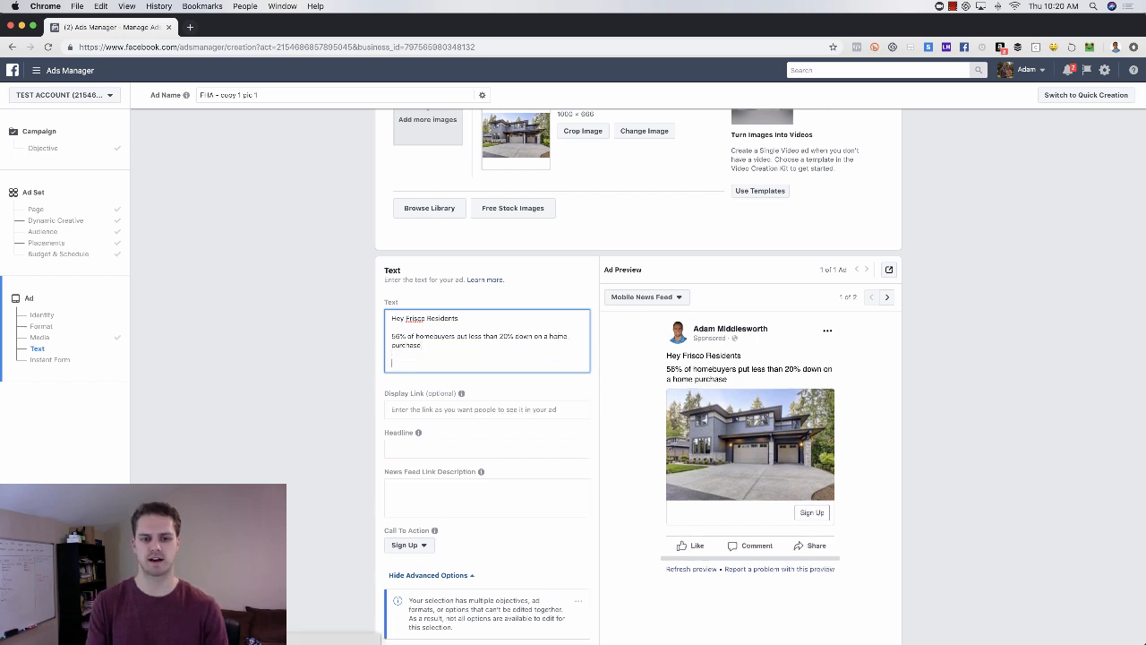
Step: Continue the ad text with "Find out how you can purchase a home for less than 20% down." and a blank line
type("Find out how")
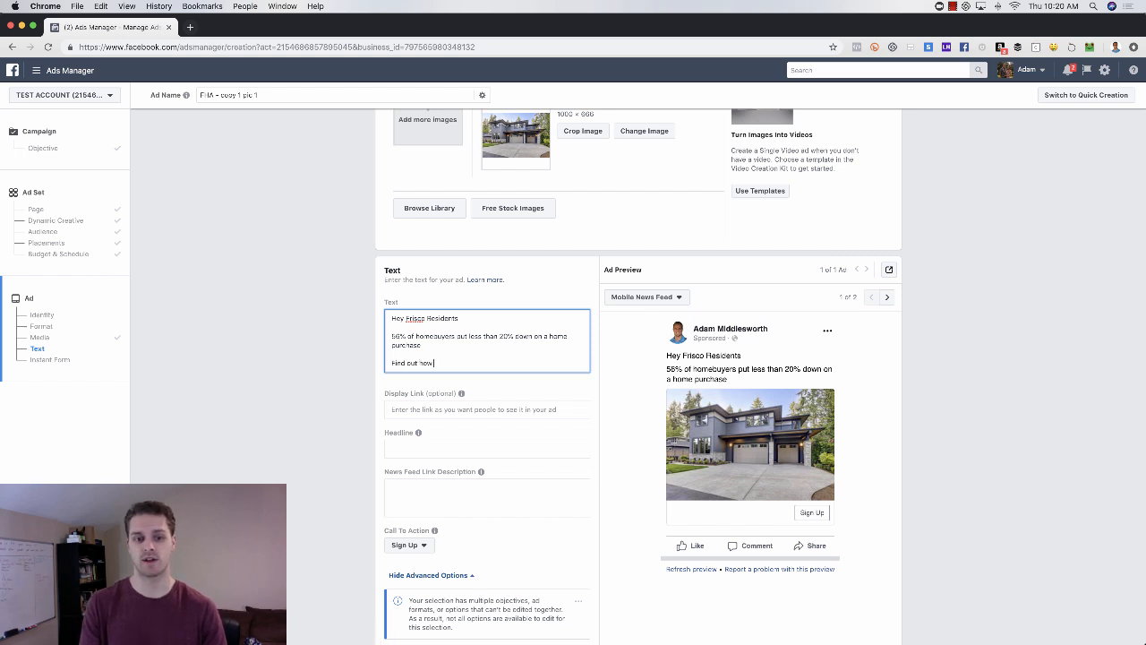
type(" you can p")
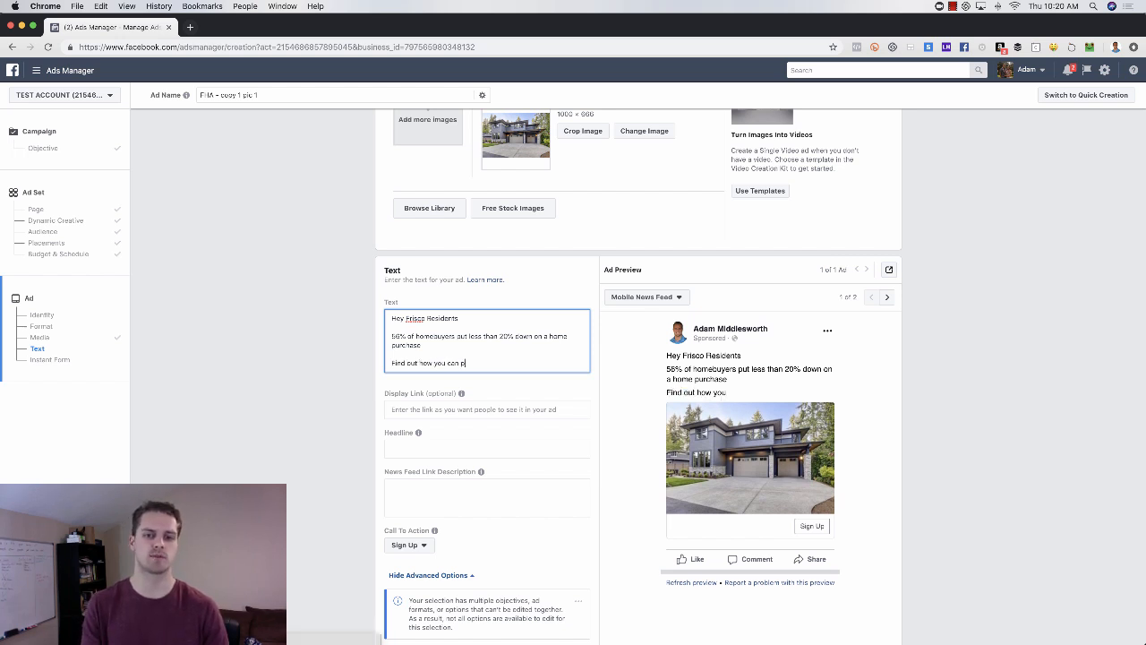
type("urchase a home for")
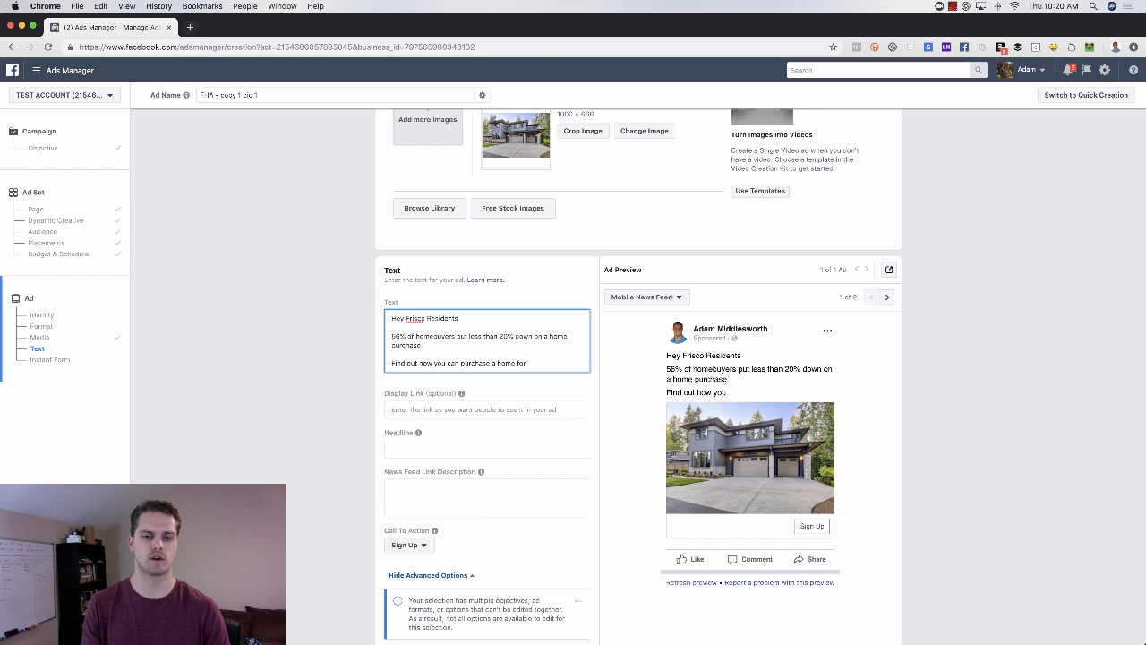
type(" less than 20")
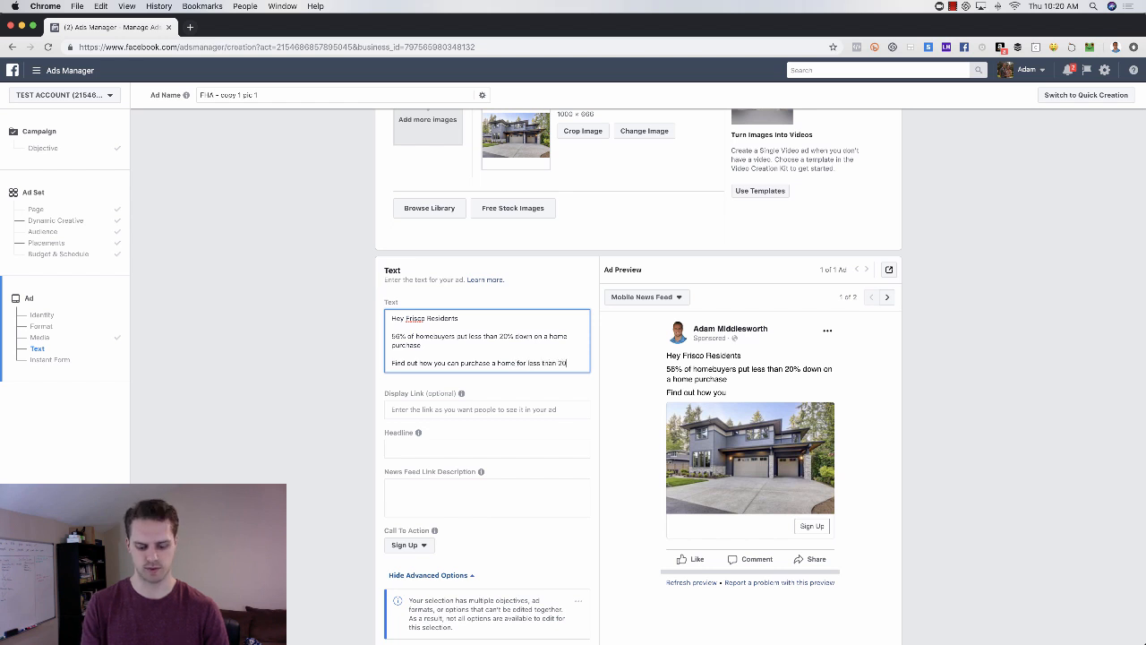
type("% down.")
key("Return")
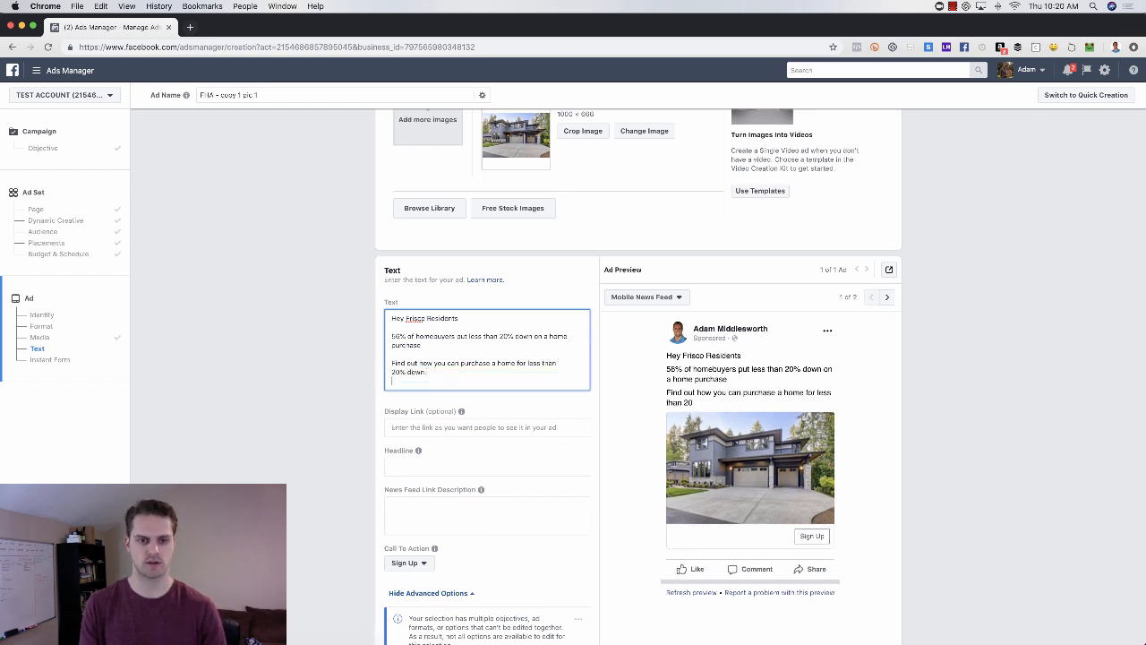
key("BackSpace")
key("Return")
key("Return")
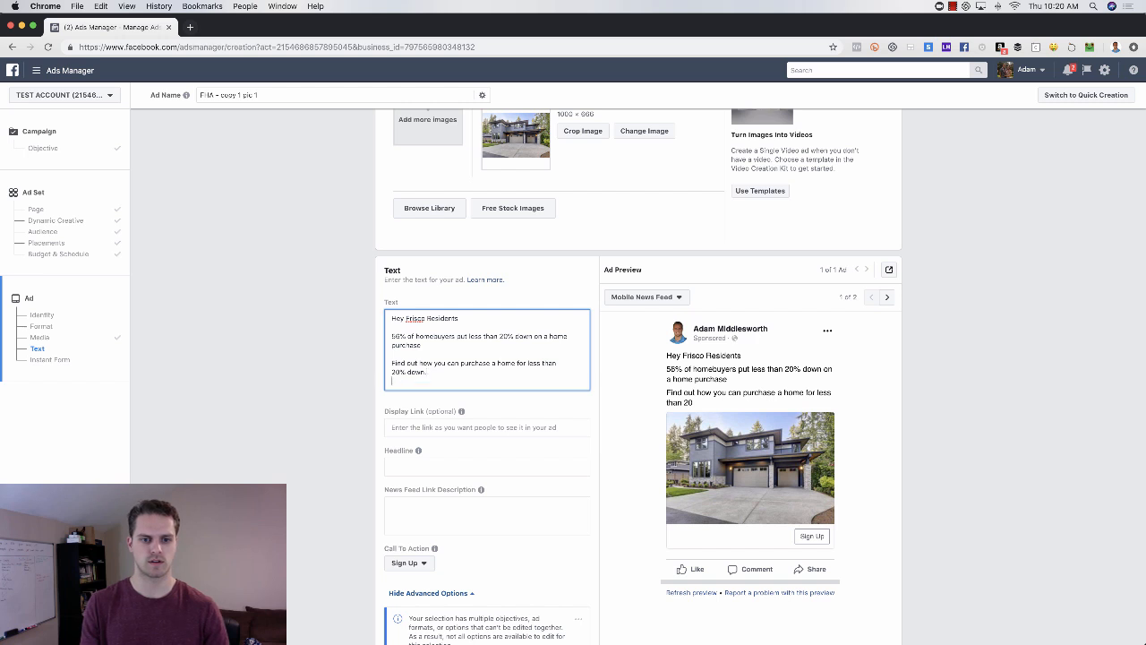
Step: End the ad's main text with the line "Tap 'Learn More' to get more information!"
type("Tap '")
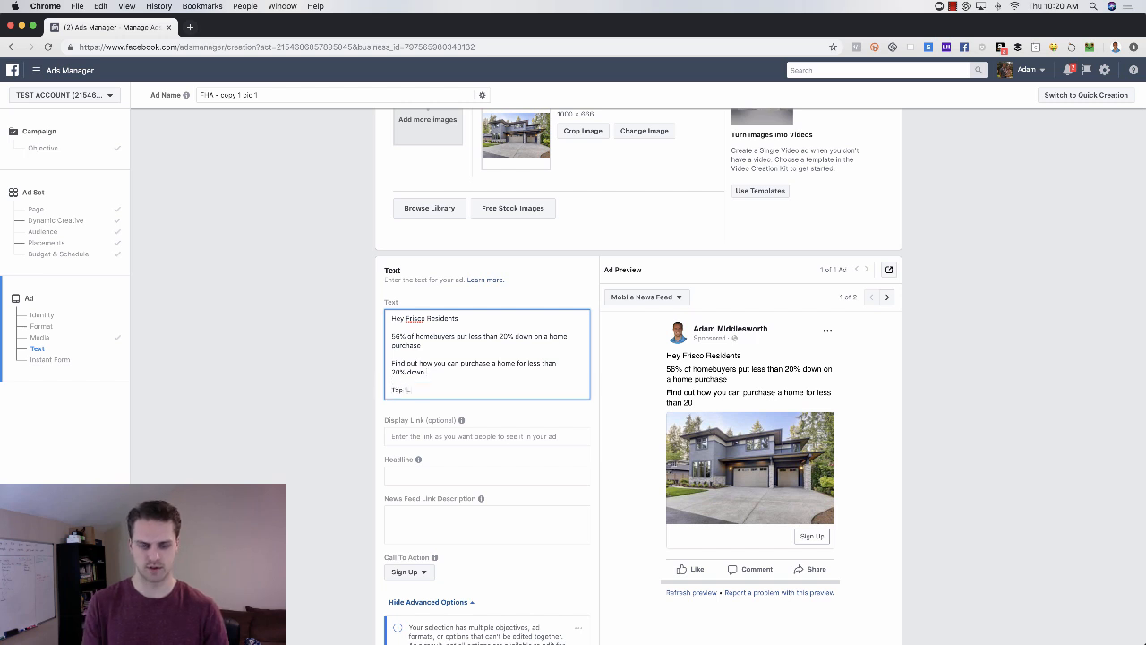
type("Learn More' t")
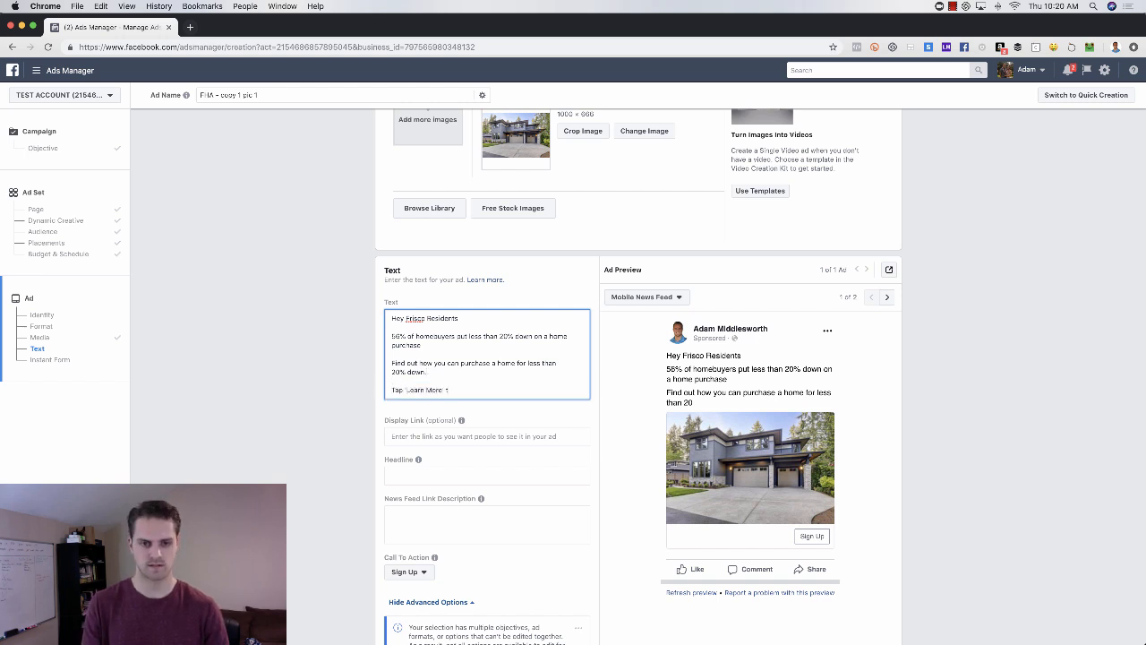
type("o find")
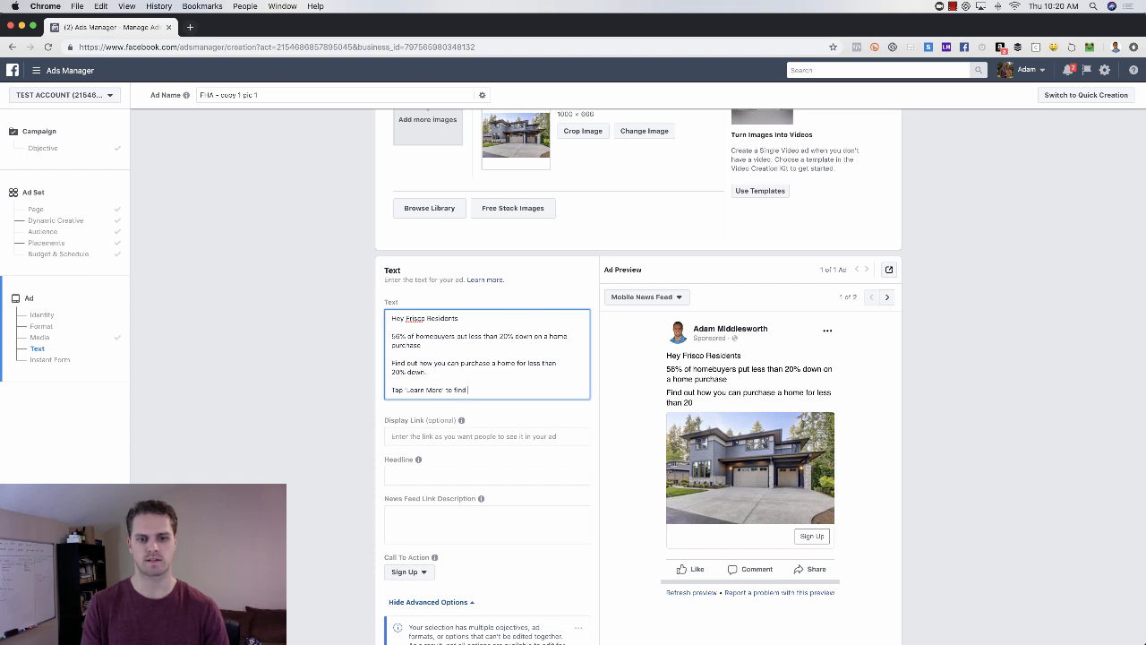
key("BackSpace")
key("BackSpace")
key("BackSpace")
key("BackSpace")
type("get more in")
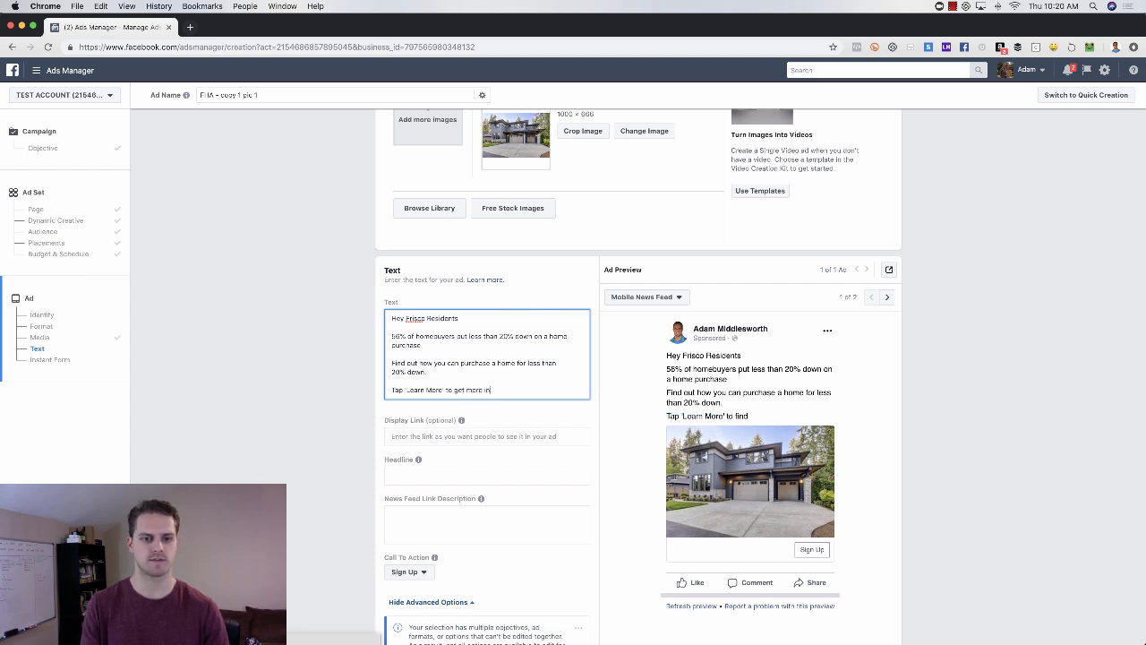
type("fo")
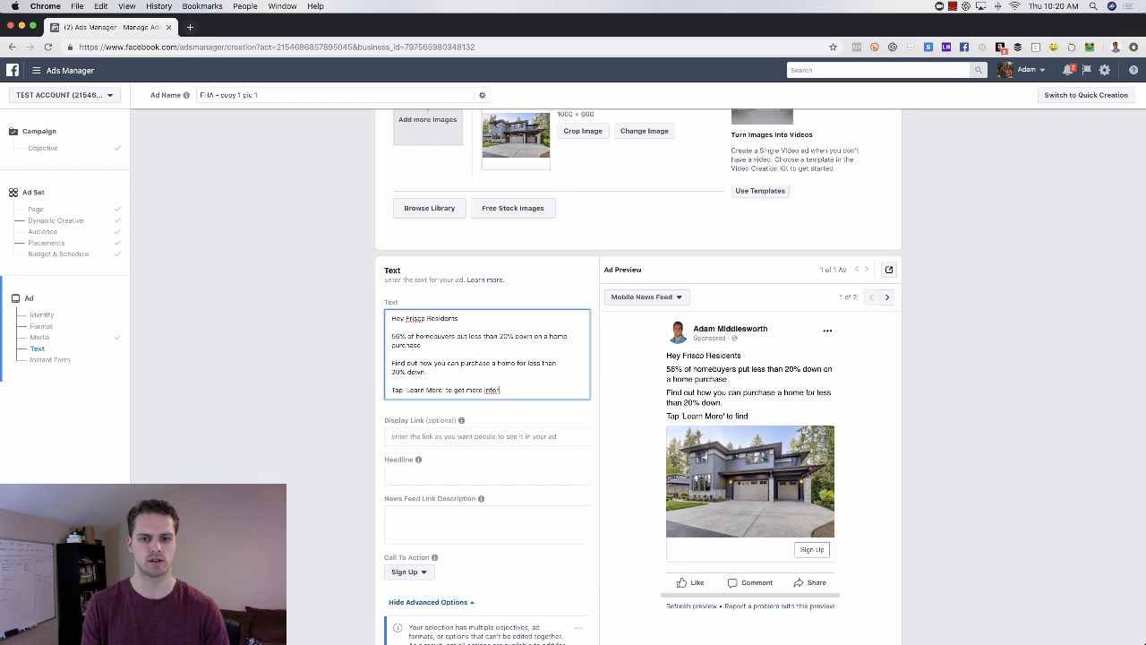
type("rmation!")
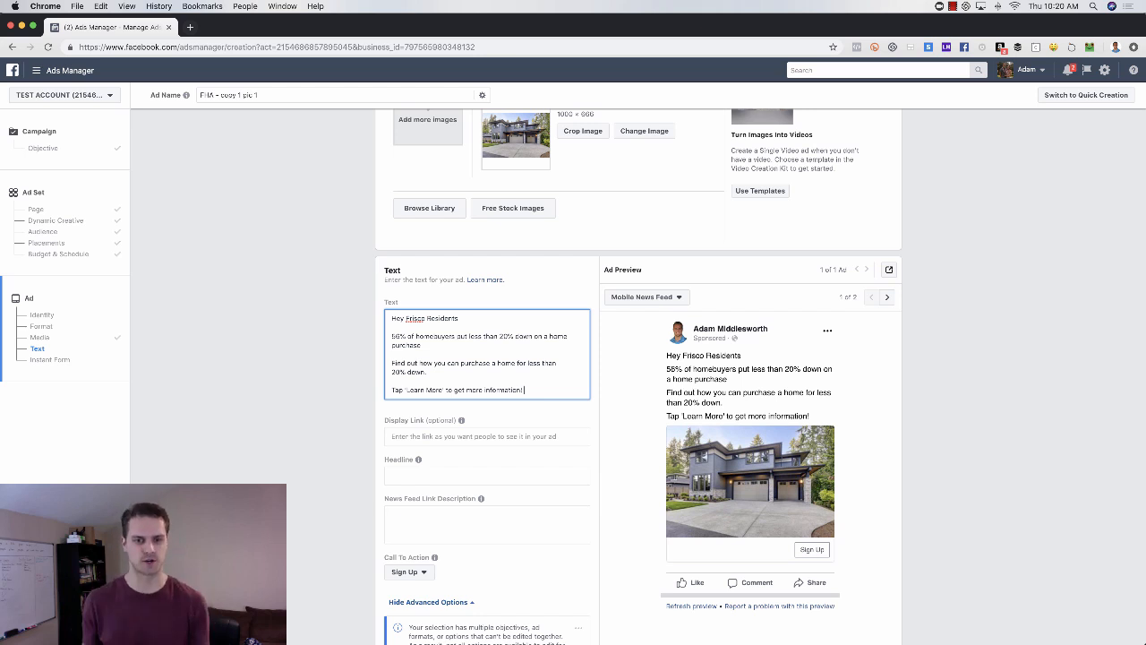
Step: Enter "Put Less than 20% down on a home" as the ad's headline
left_click(429, 475)
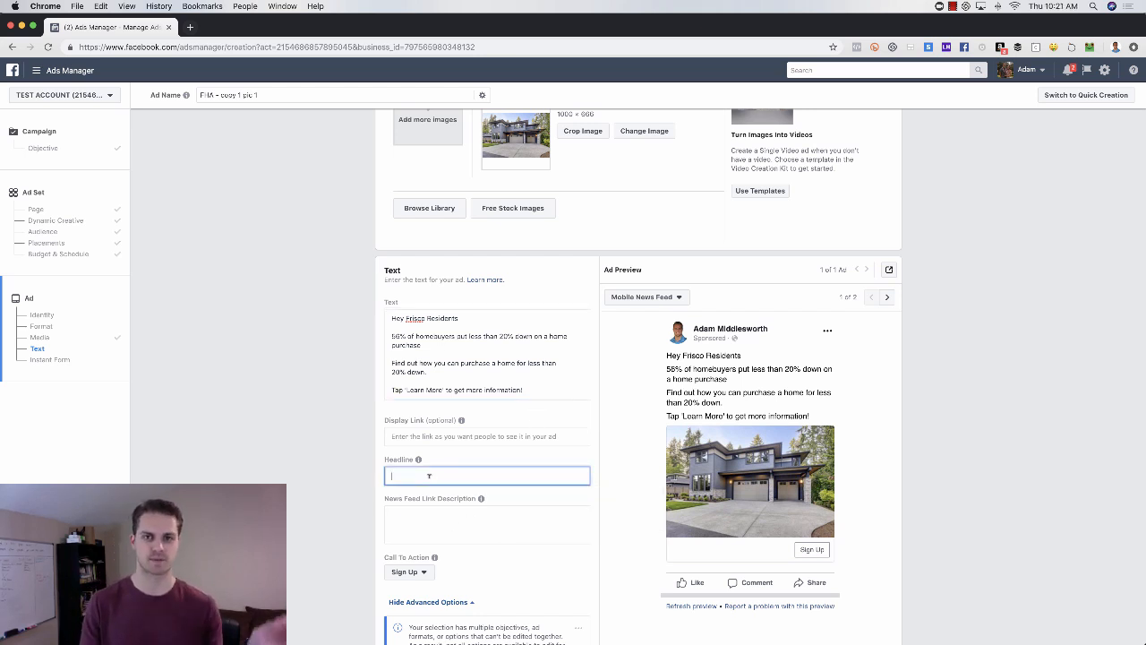
type("Pu")
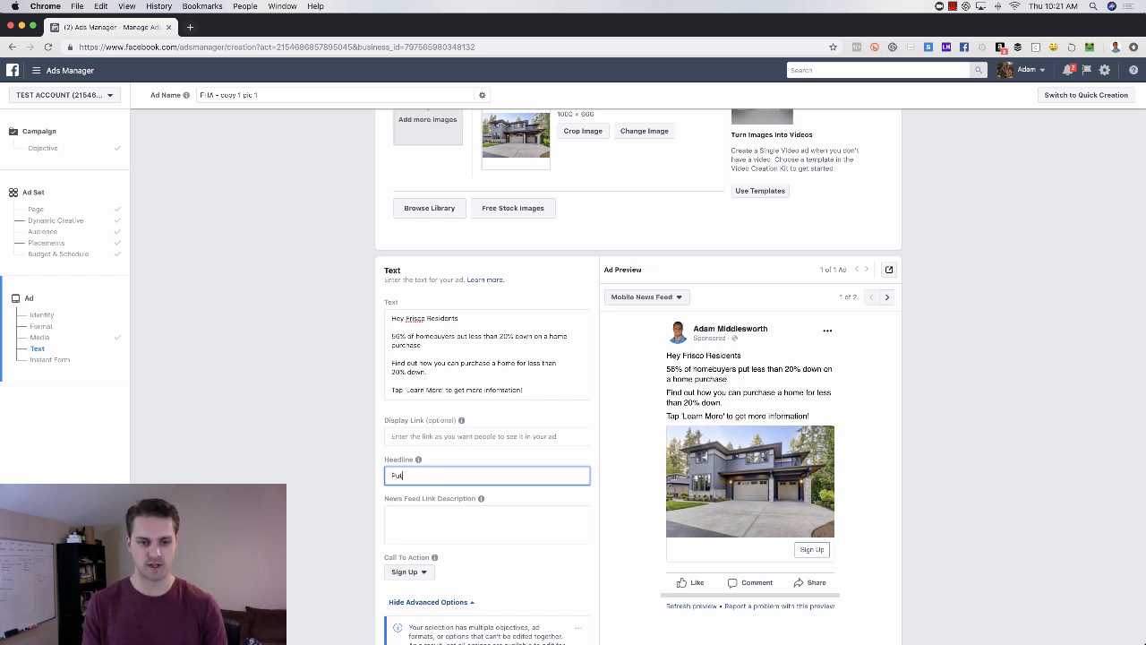
type("t 20%")
key("BackSpace")
key("BackSpace")
key("BackSpace")
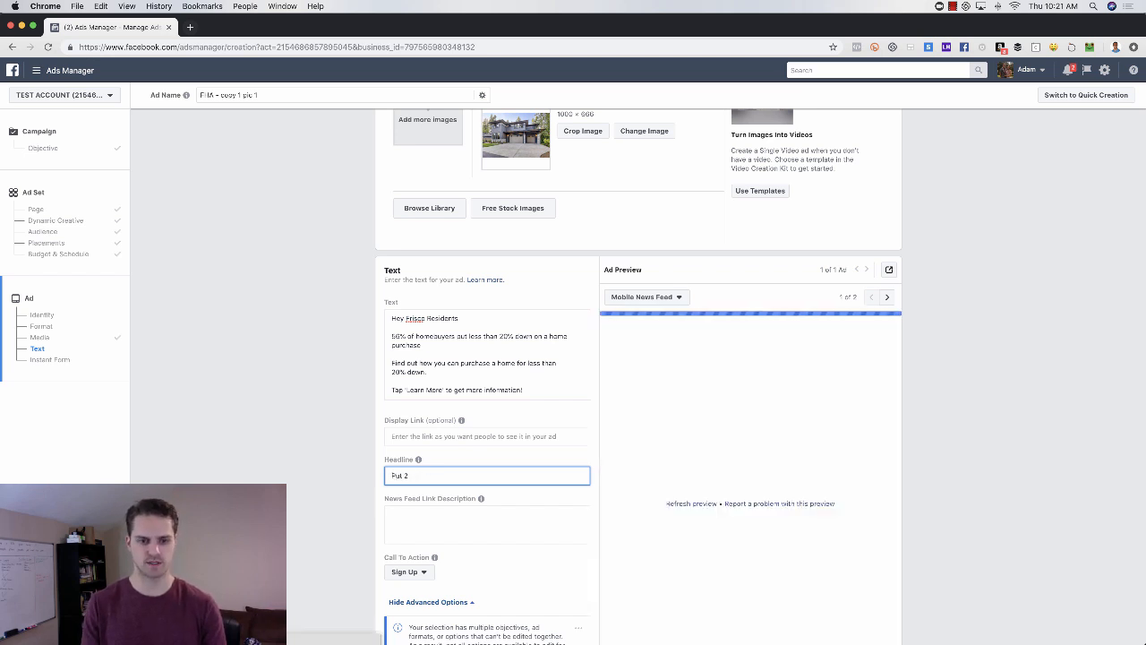
type("Less than 20")
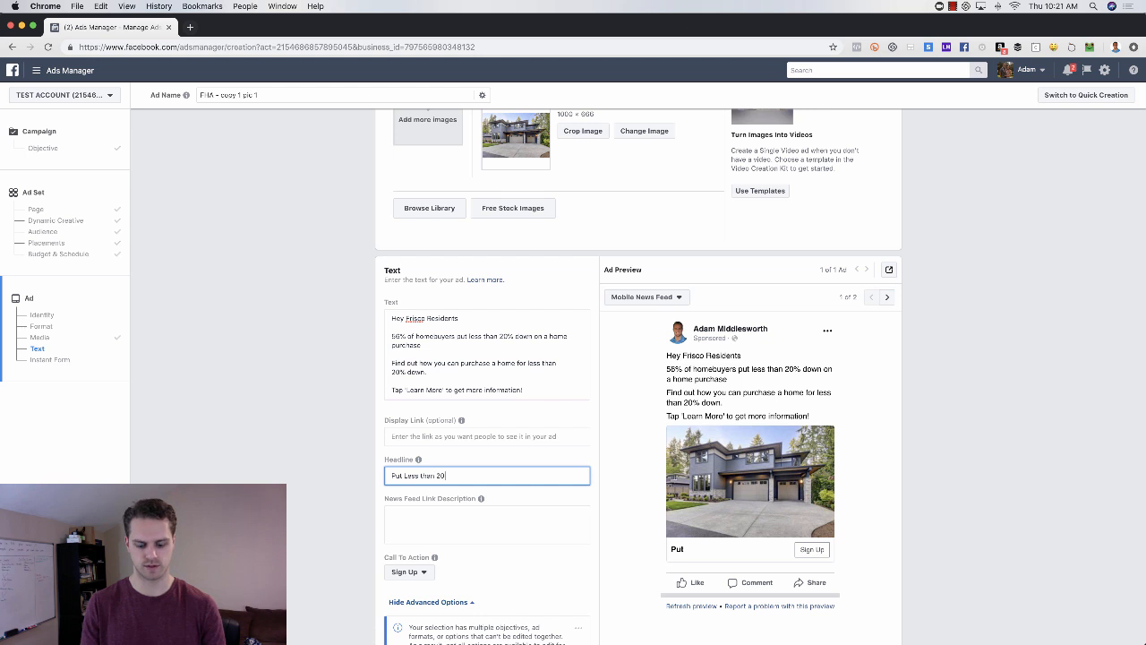
type("% down on")
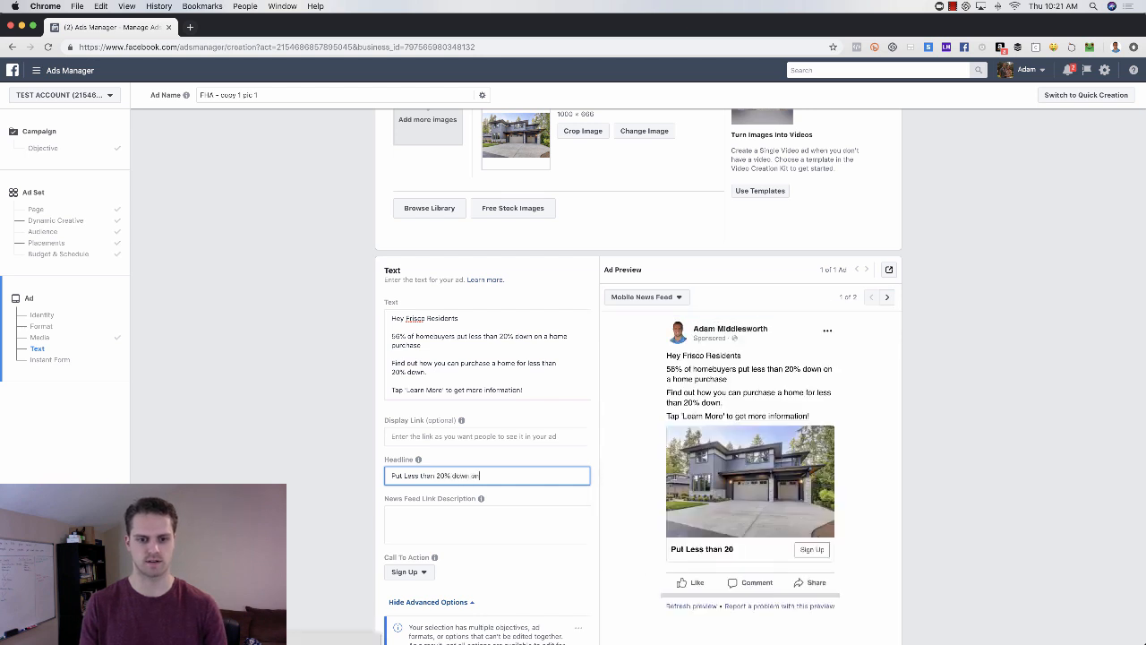
type(" a home")
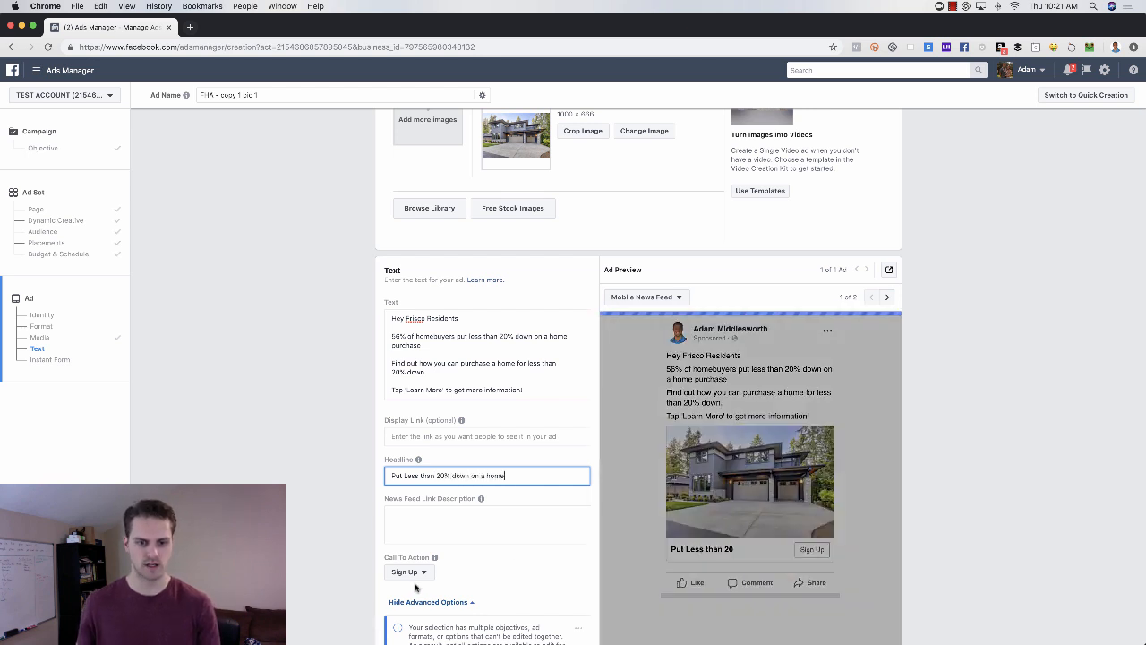
Step: Change the ad's call to action to Learn More and review the finished ad text
left_click(407, 572)
key("Return")
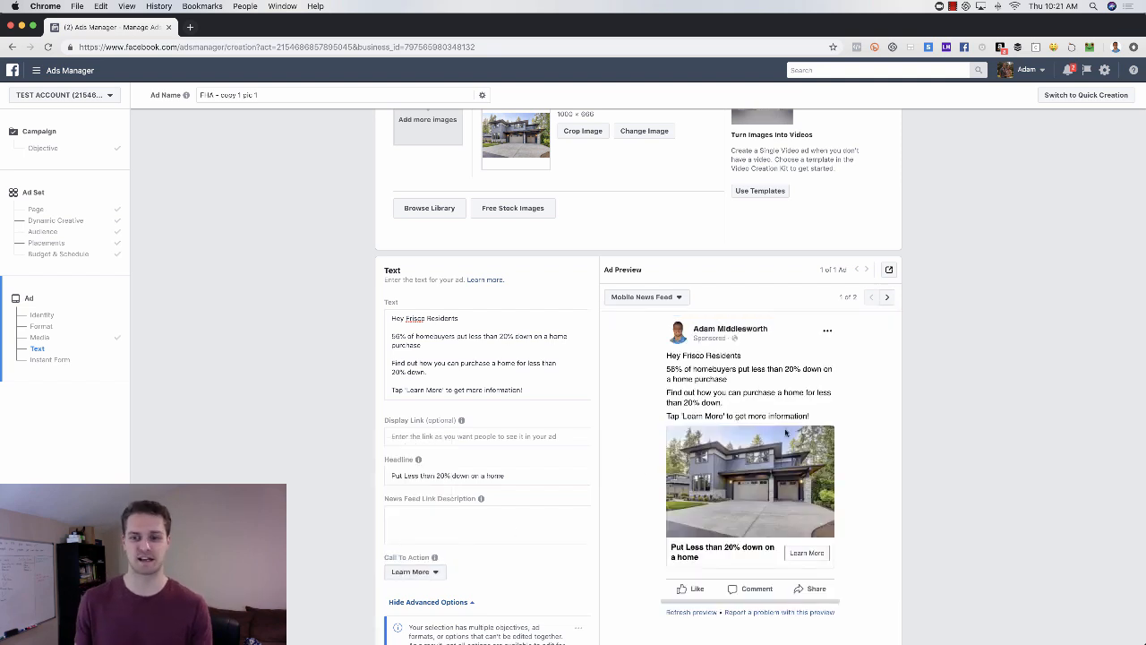
scroll(980, 432, "down", 3)
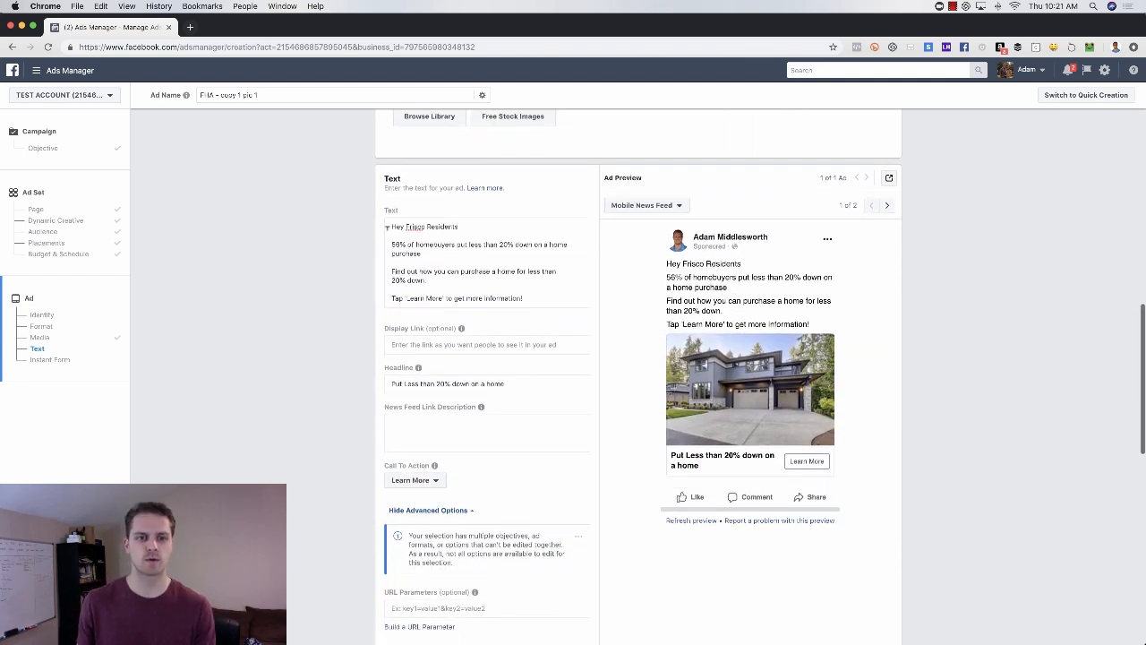
left_click(394, 228)
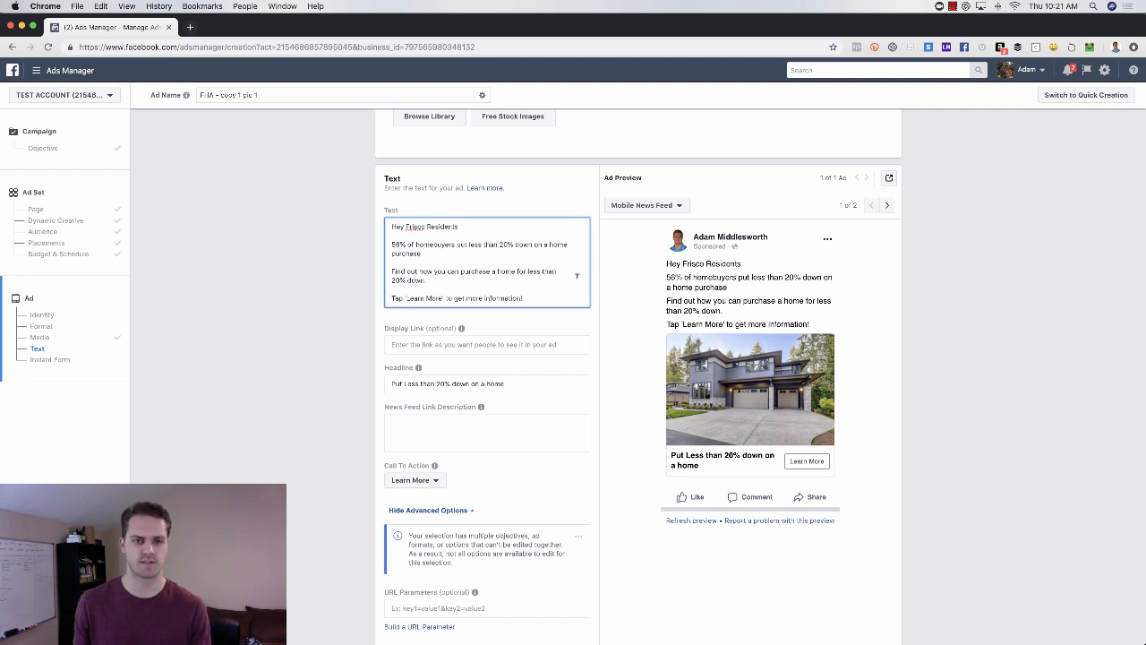
left_click(914, 440)
Step: Keep the preselected instant form, confirm the ad to submit the campaign, and check the FHA campaign's delivery status
scroll(839, 461, "down", 10)
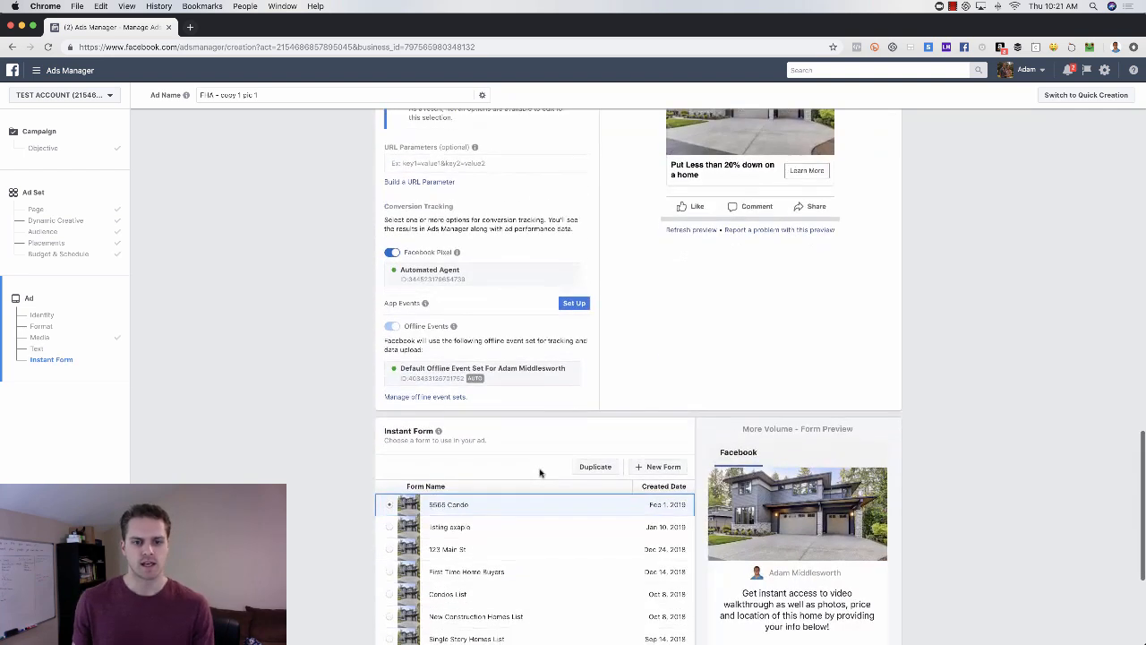
scroll(652, 473, "down", 3)
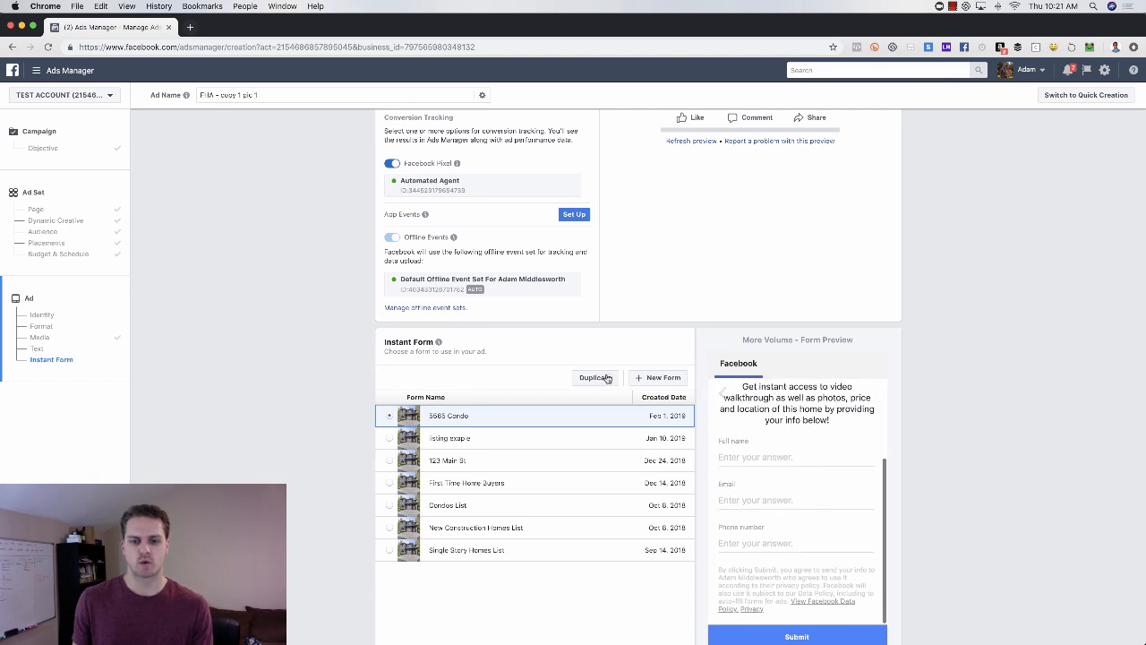
scroll(681, 388, "down", 2)
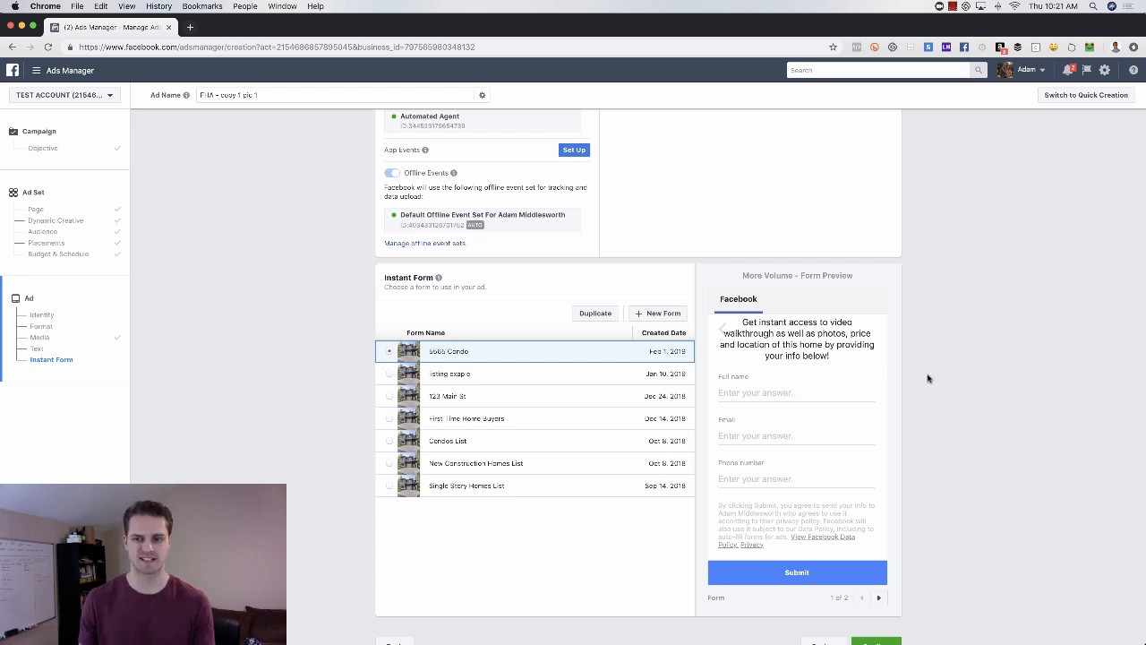
scroll(928, 378, "down", 2)
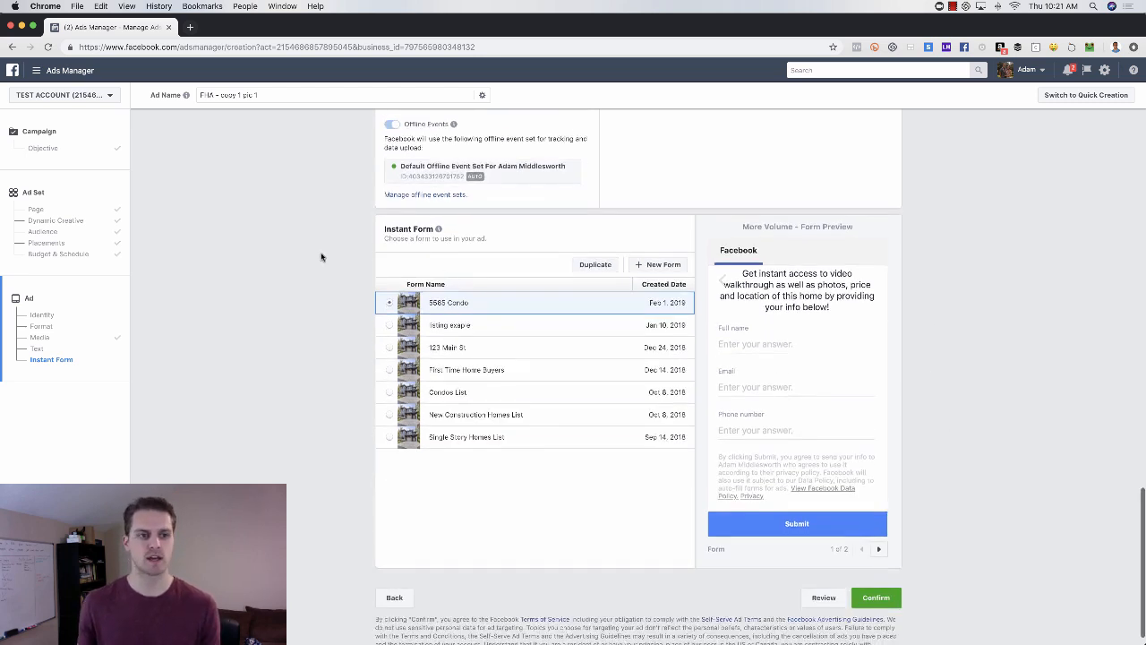
left_click(887, 598)
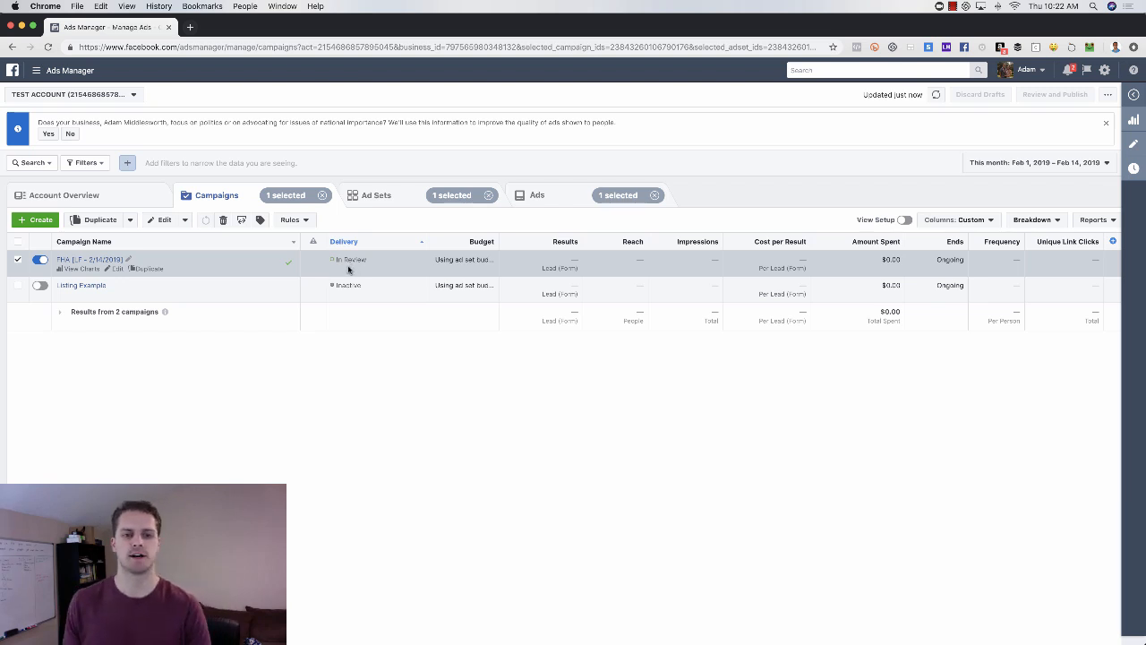
left_click_drag(326, 262, 368, 264)
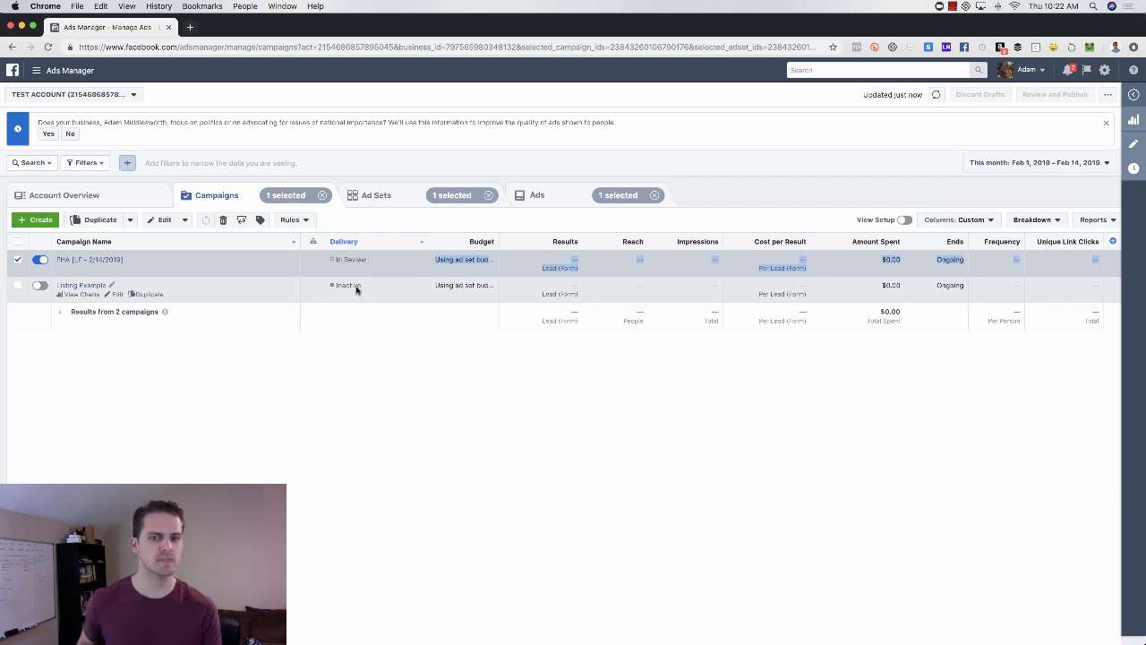
Step: Clear the active campaign, ad set and ad selections so all levels are unfiltered
left_click(321, 194)
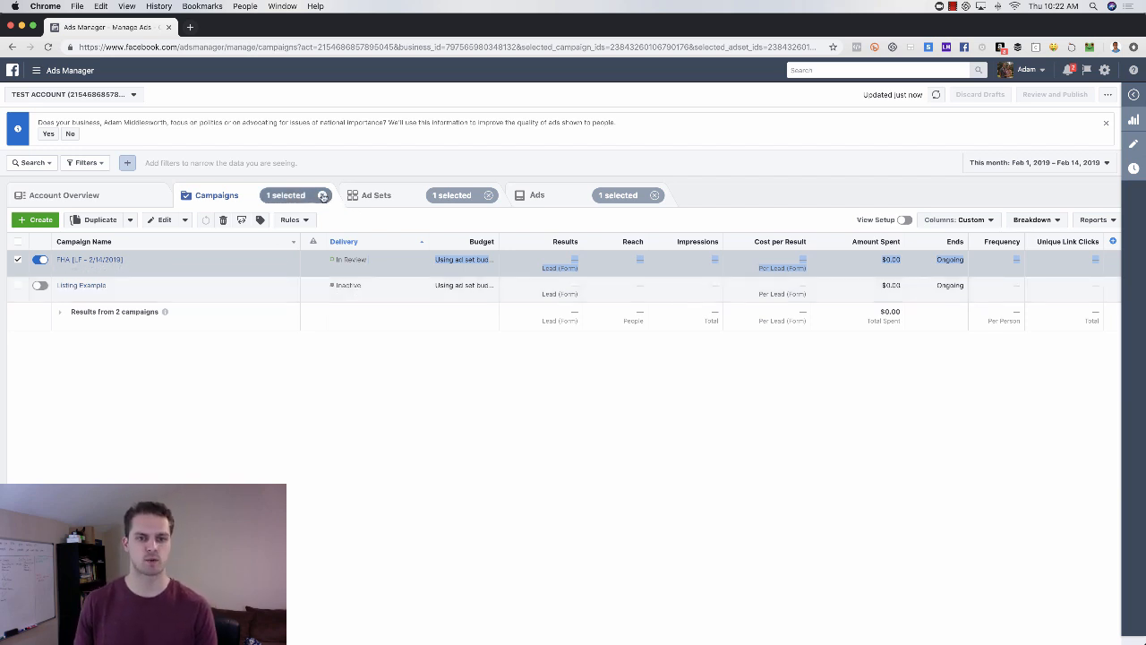
left_click(486, 194)
left_click(654, 194)
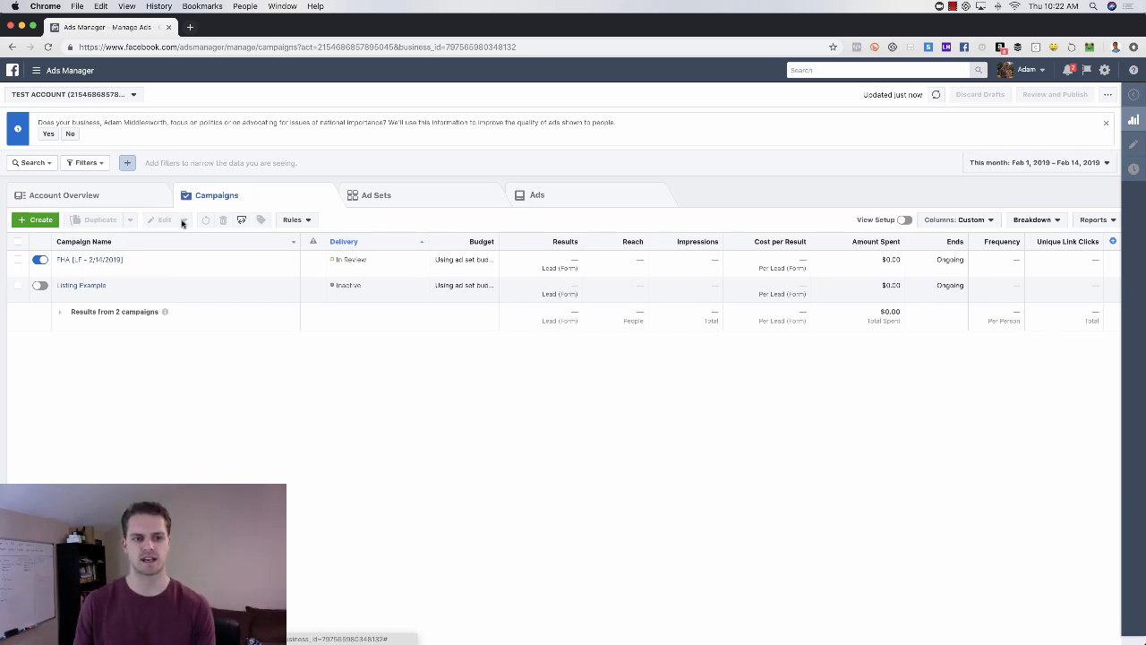
Step: View the FHA campaign's ad set and the ad inside it, and return to the unfiltered campaign list
left_click(86, 260)
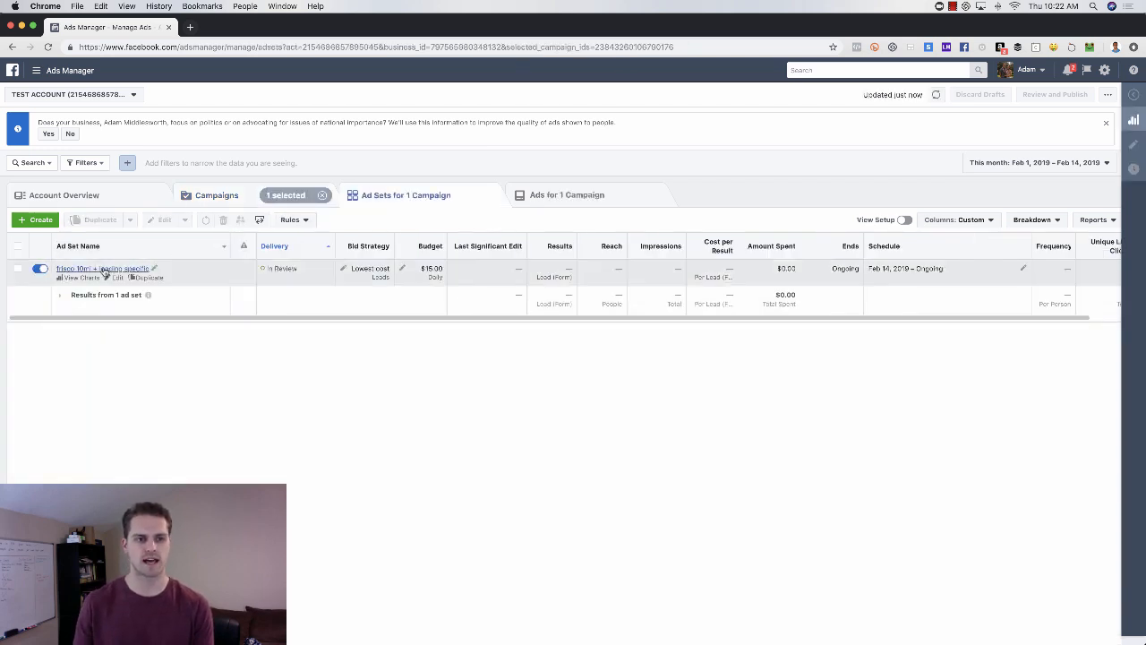
left_click(133, 268)
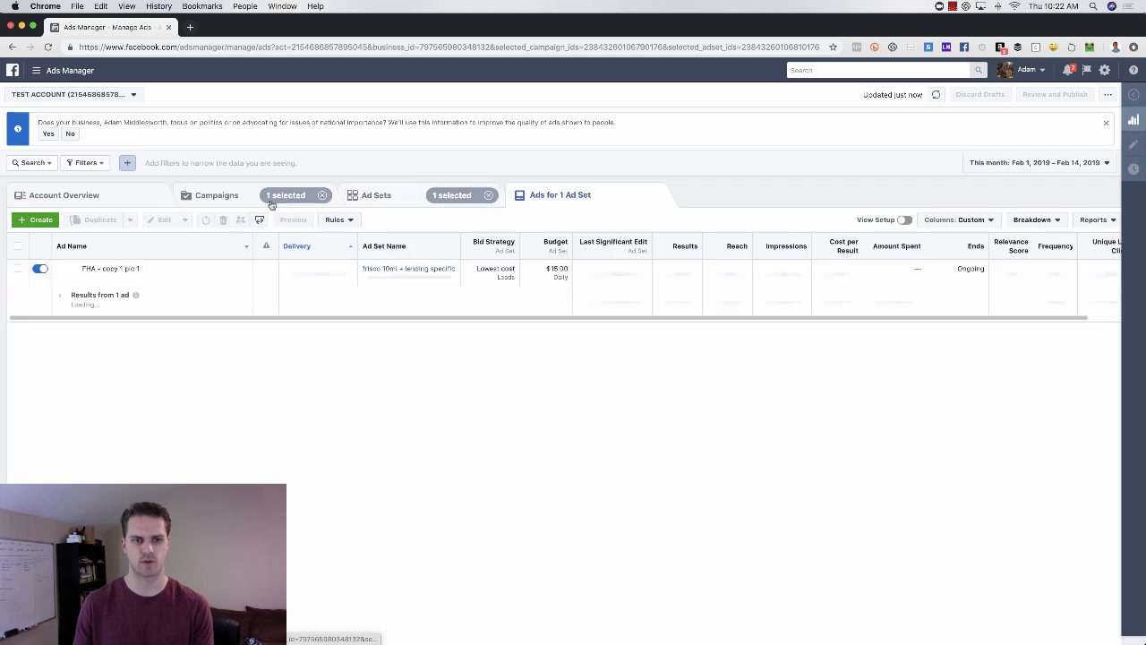
left_click(243, 196)
left_click(322, 196)
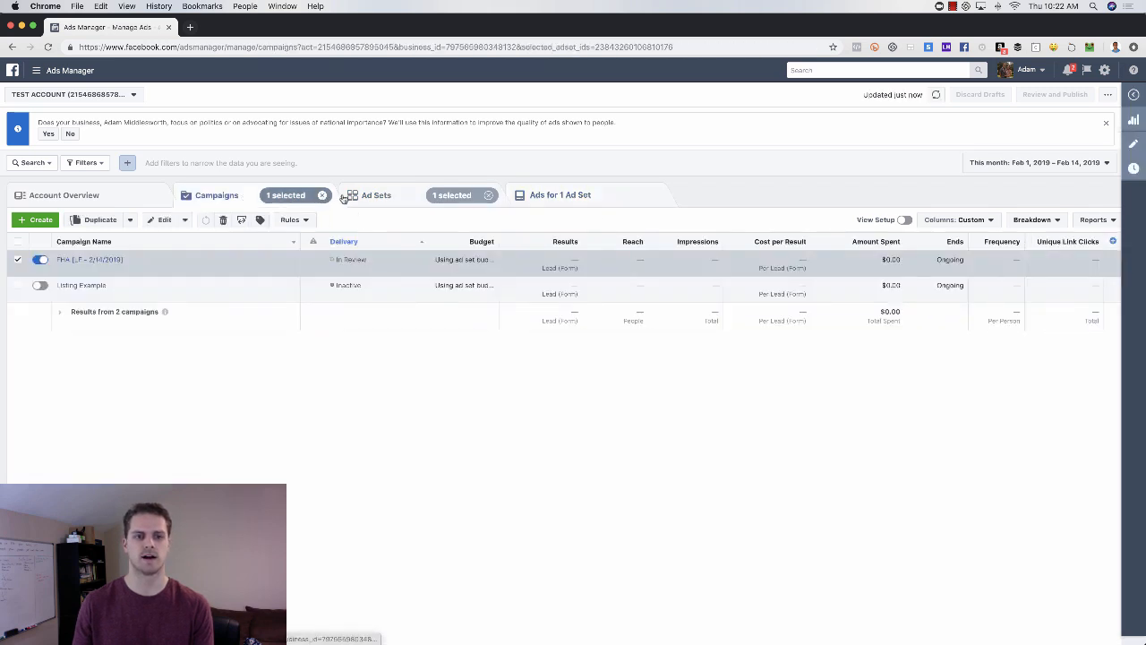
left_click(488, 195)
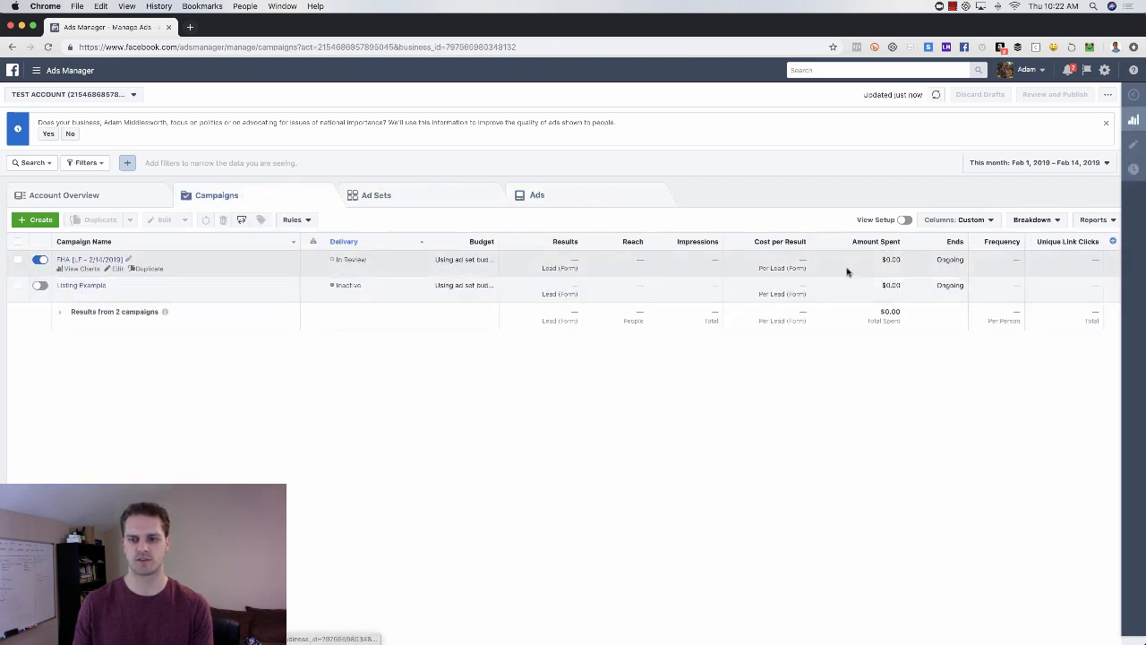
Step: Rename the FHA campaign's ad set to "frisco 10mi + lending specific - copy 1 pic 1" and publish the change
left_click(83, 260)
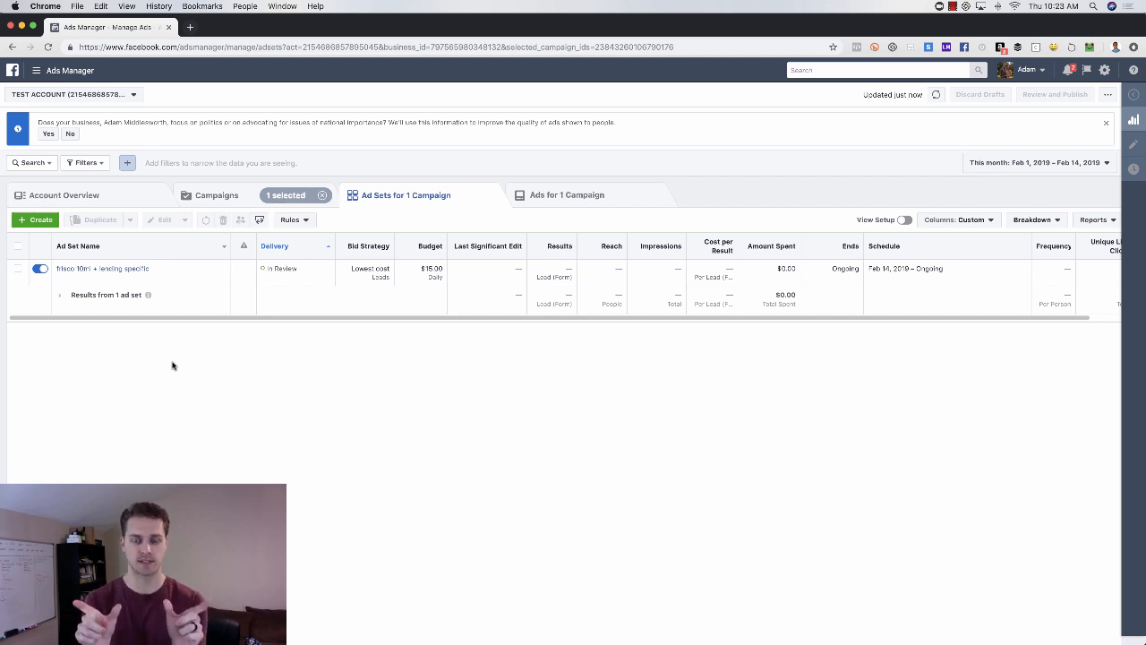
left_click(155, 269)
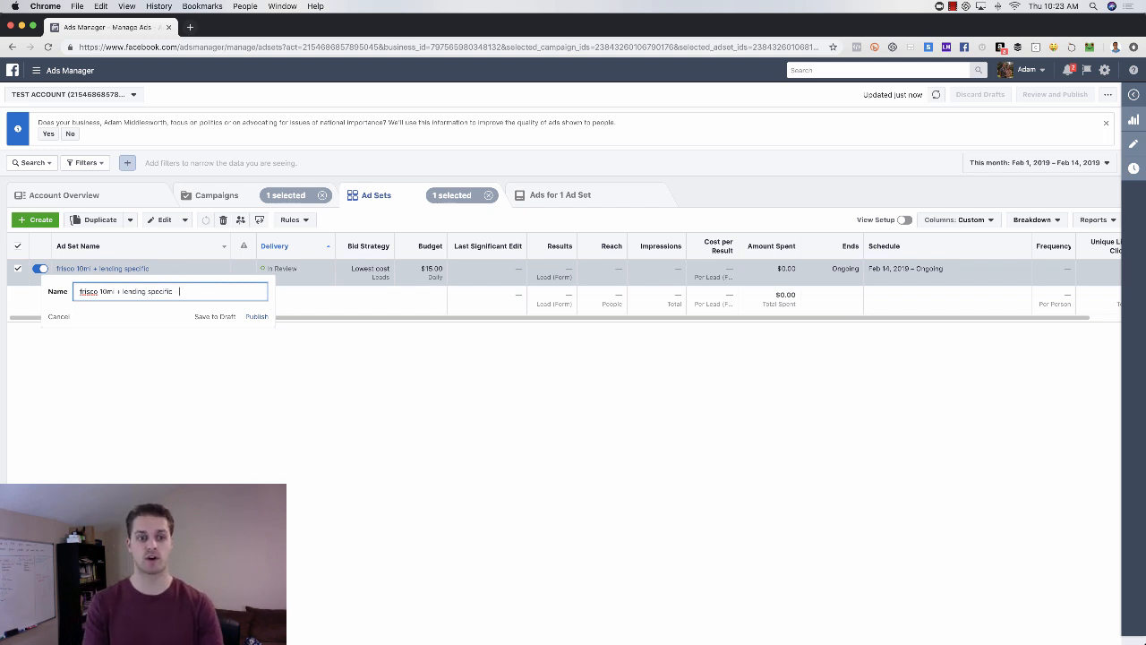
type("- ")
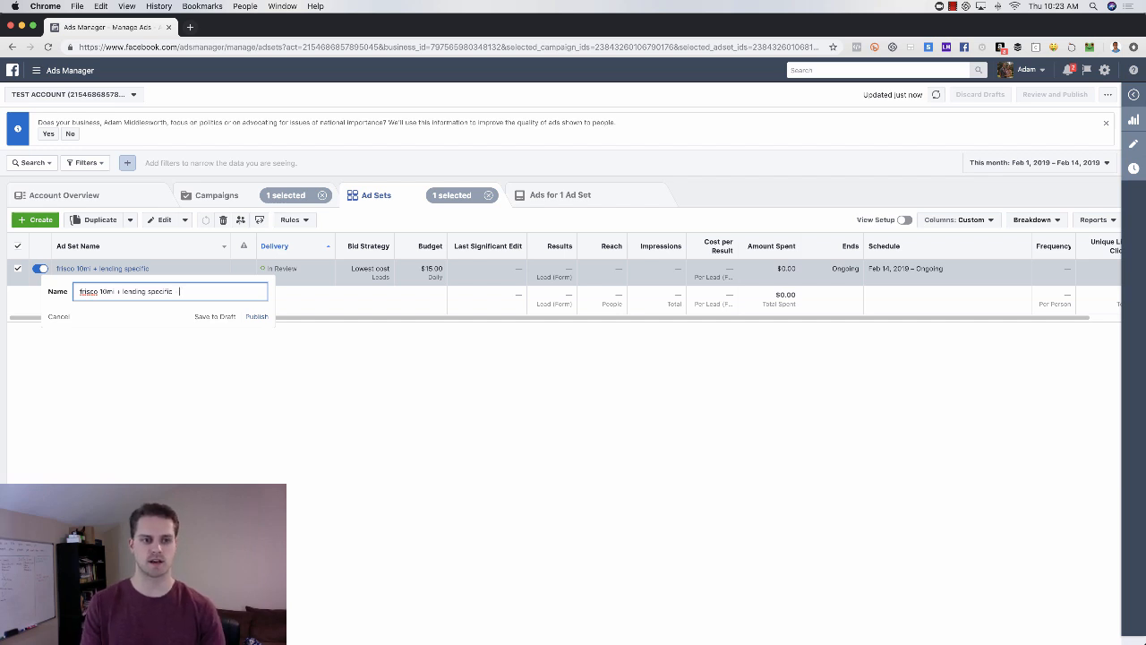
type("pay 1 pic 1")
left_click(257, 317)
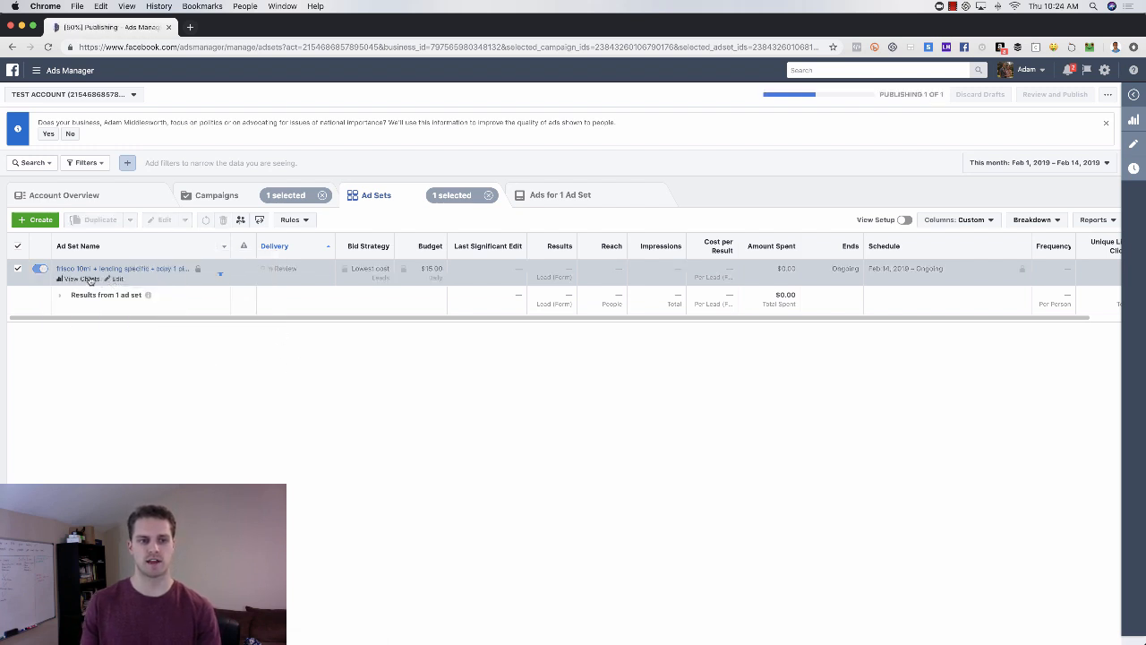
left_click(18, 271)
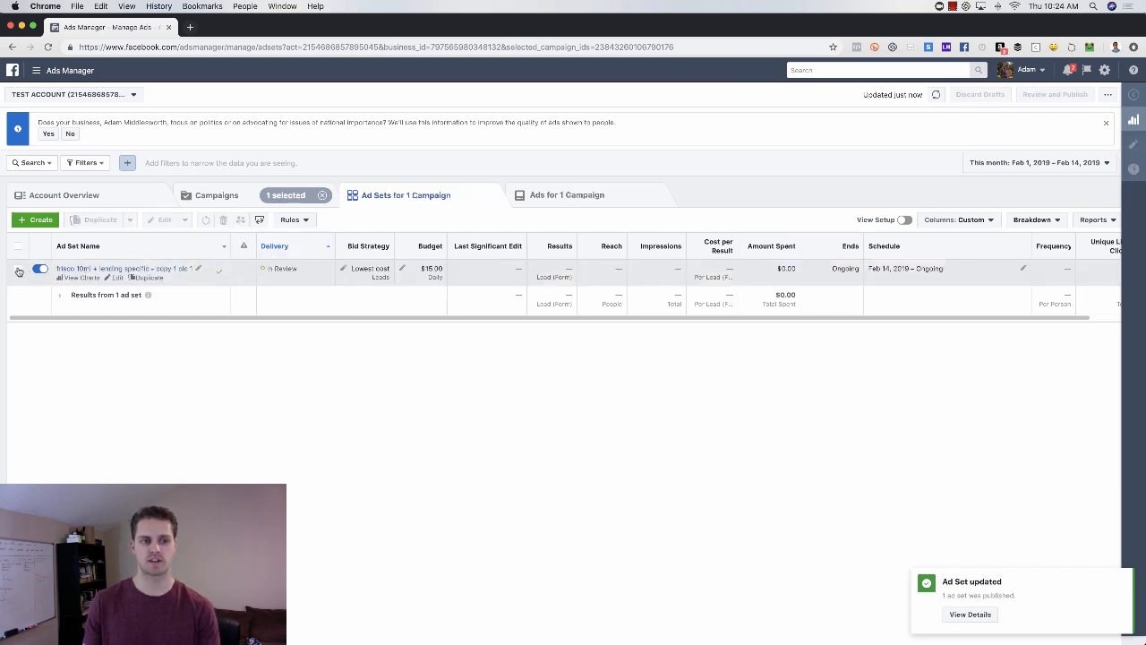
Step: Duplicate the ad set once within its original campaign and look over the copy's budget and audience settings
left_click(17, 269)
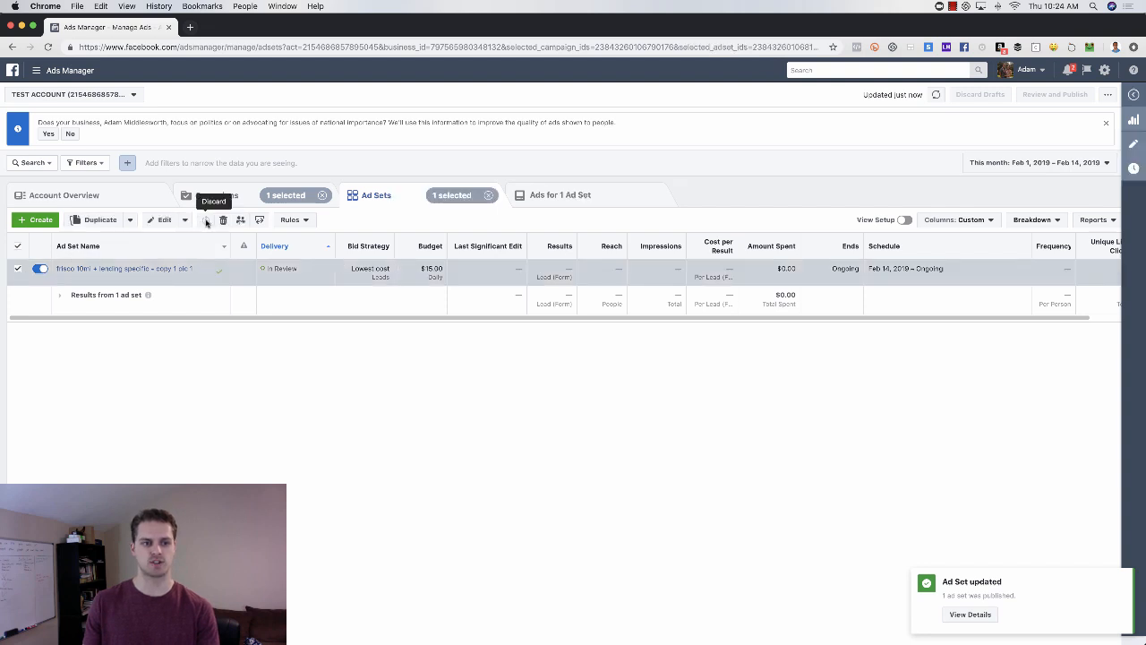
left_click(92, 220)
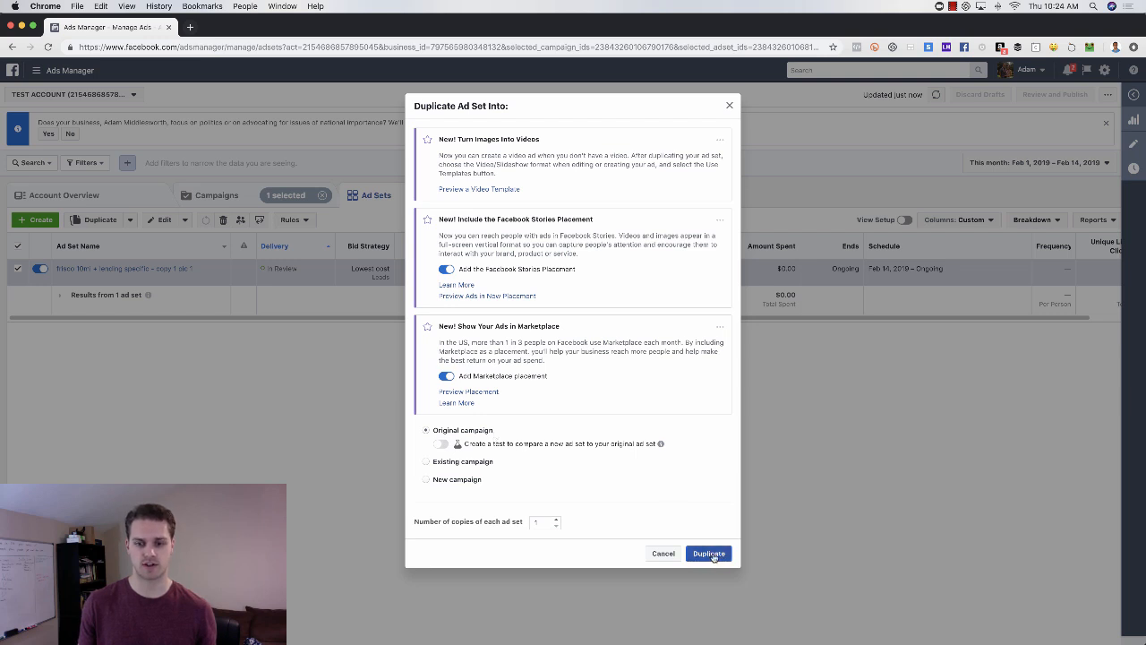
left_click(710, 553)
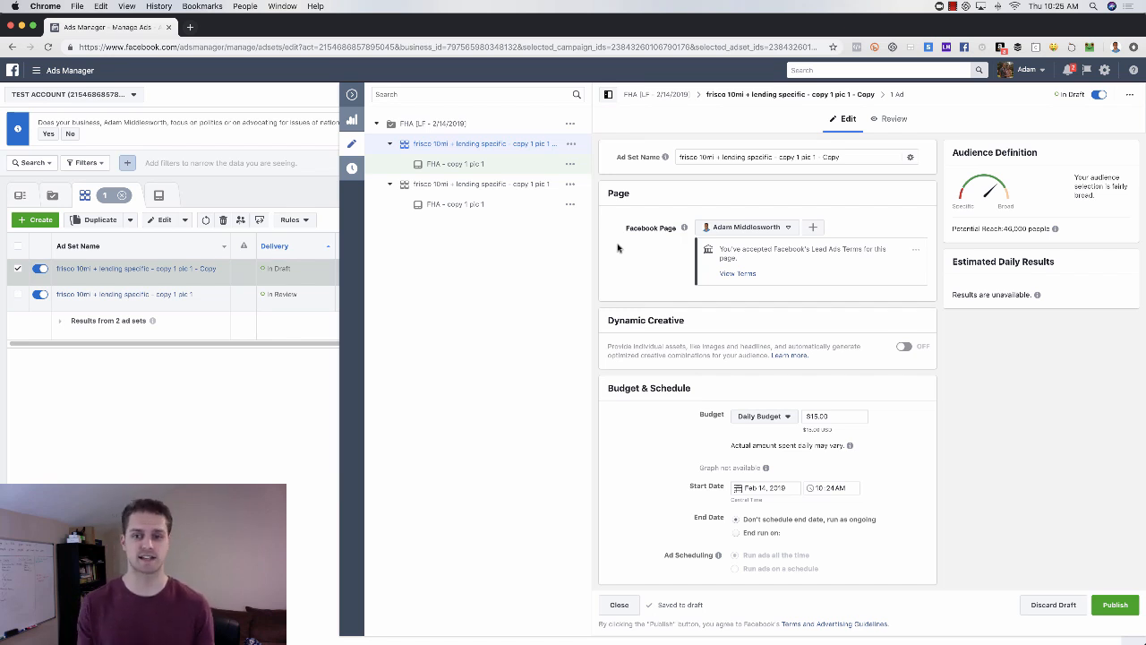
scroll(925, 415, "down", 2)
scroll(922, 412, "down", 2)
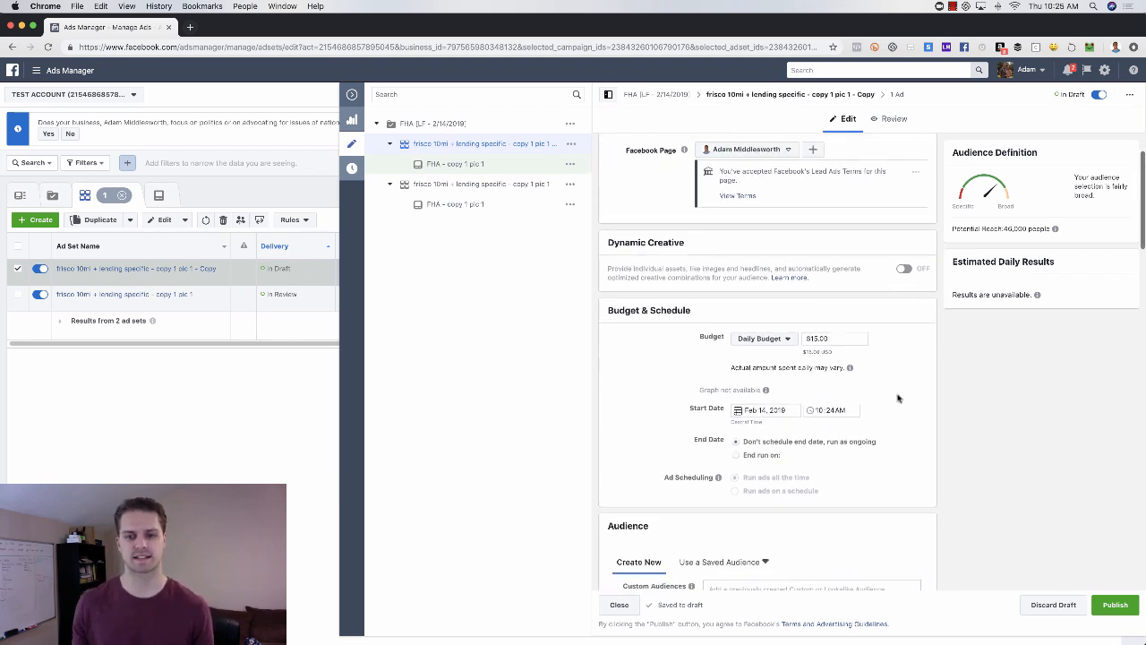
mouse_move(851, 367)
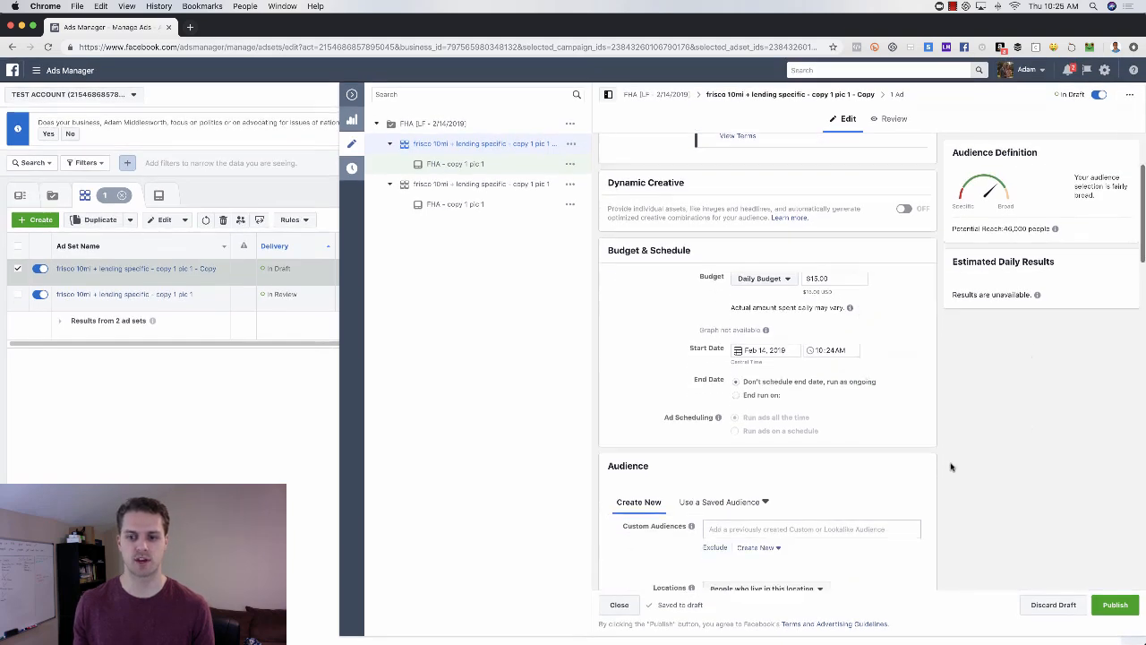
scroll(952, 466, "down", 5)
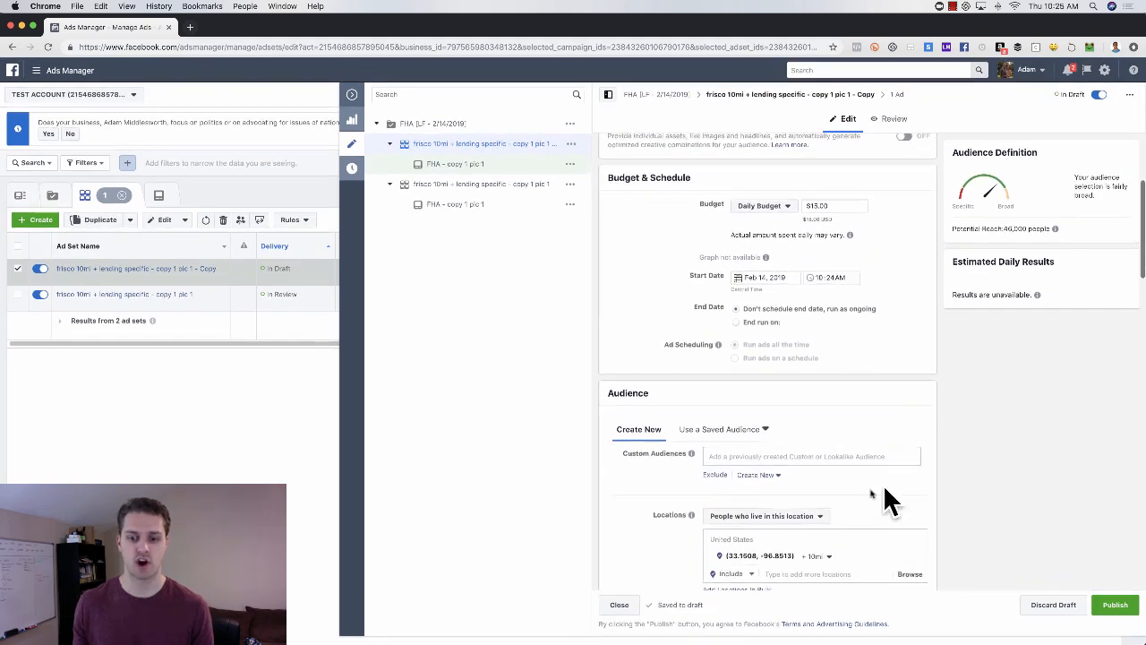
Step: Delete the "Hey Frisco Residents" greeting from the main text of the duplicated ad set's ad
left_click(479, 166)
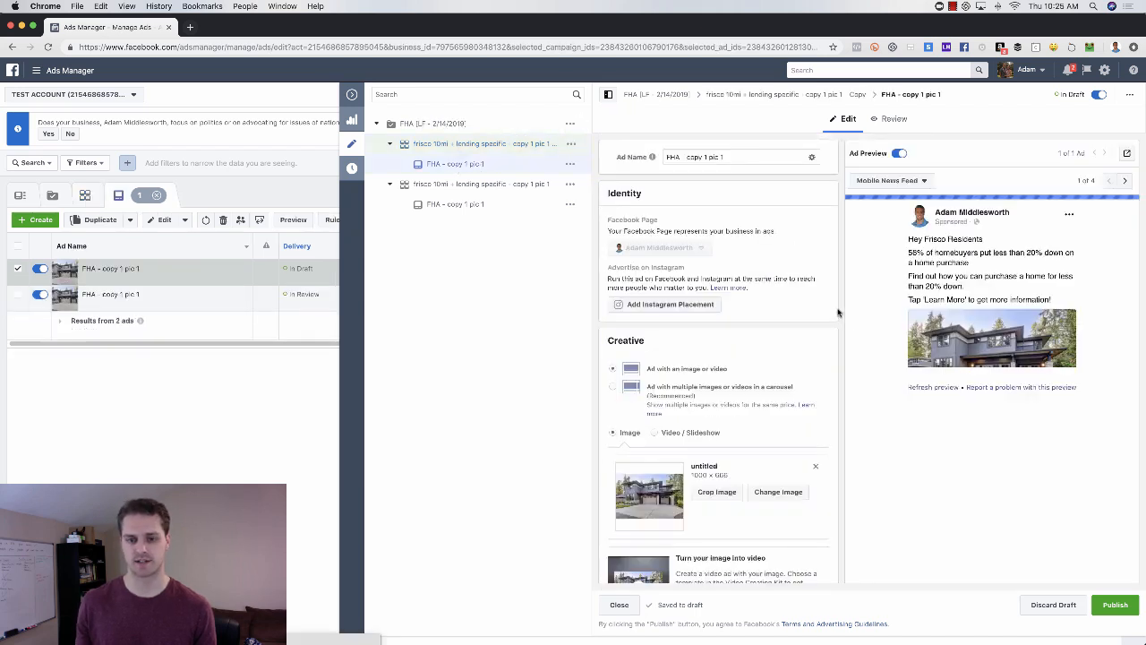
scroll(838, 313, "down", 1)
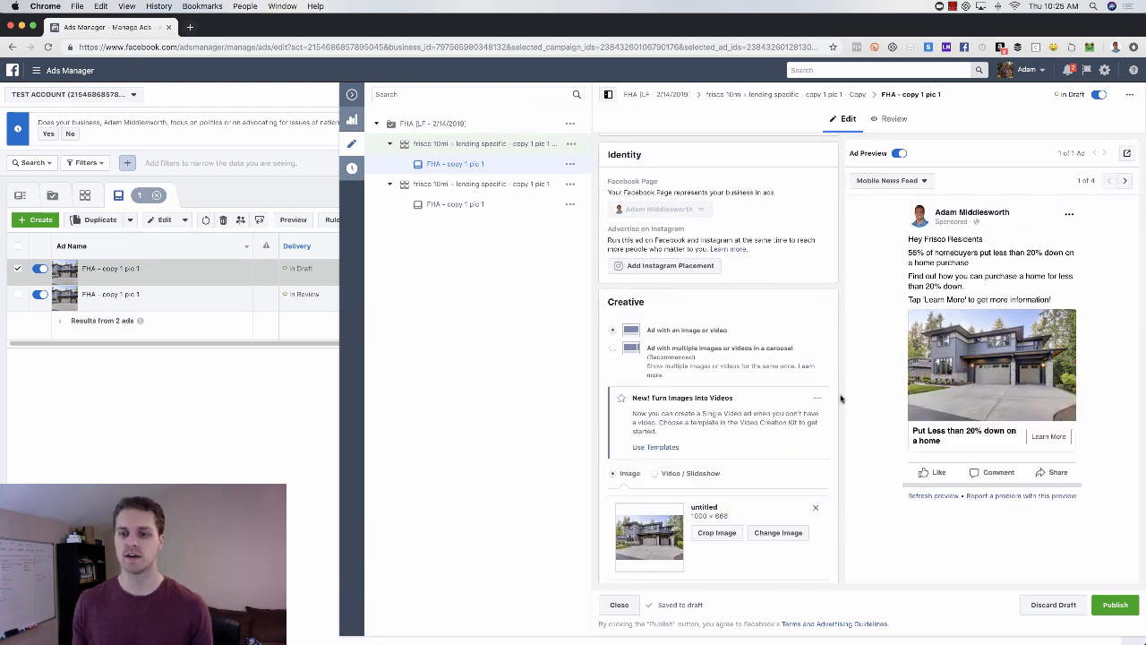
scroll(861, 325, "down", 1)
scroll(727, 461, "down", 10)
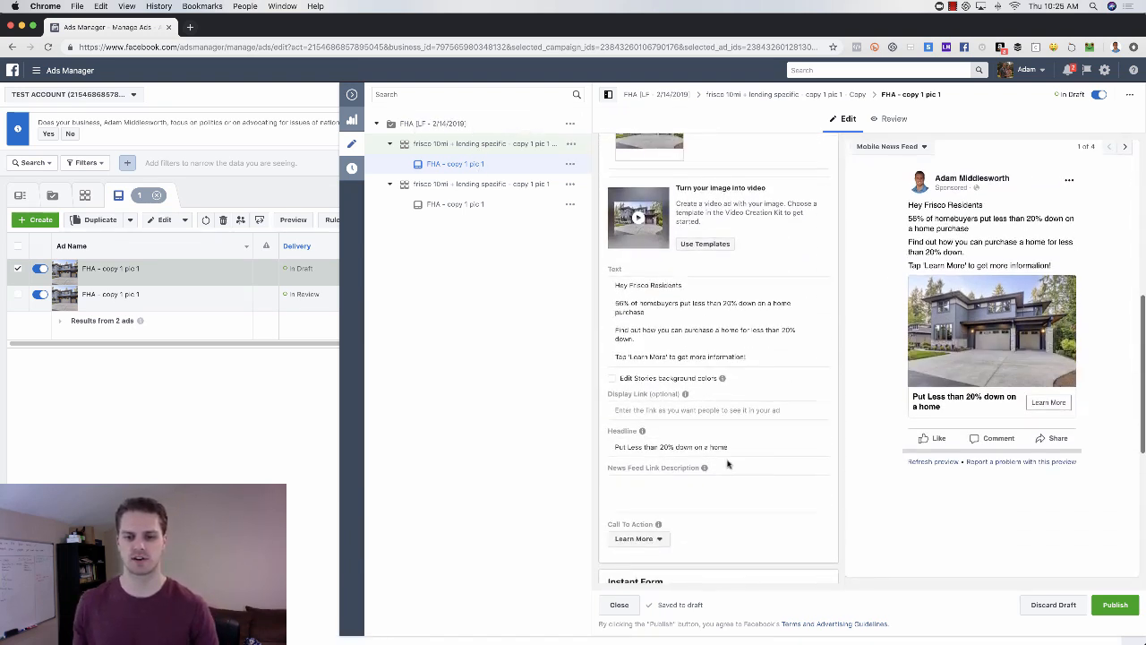
left_click(757, 356)
key("super+a")
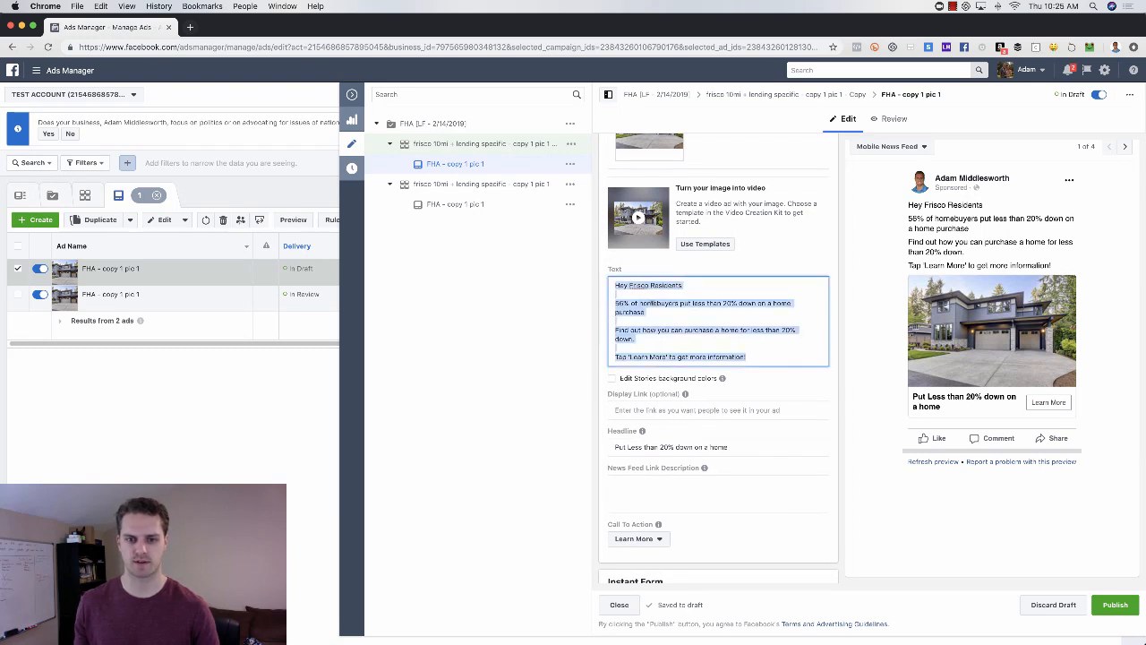
left_click(667, 310)
left_click_drag(694, 283, 589, 289)
key("BackSpace")
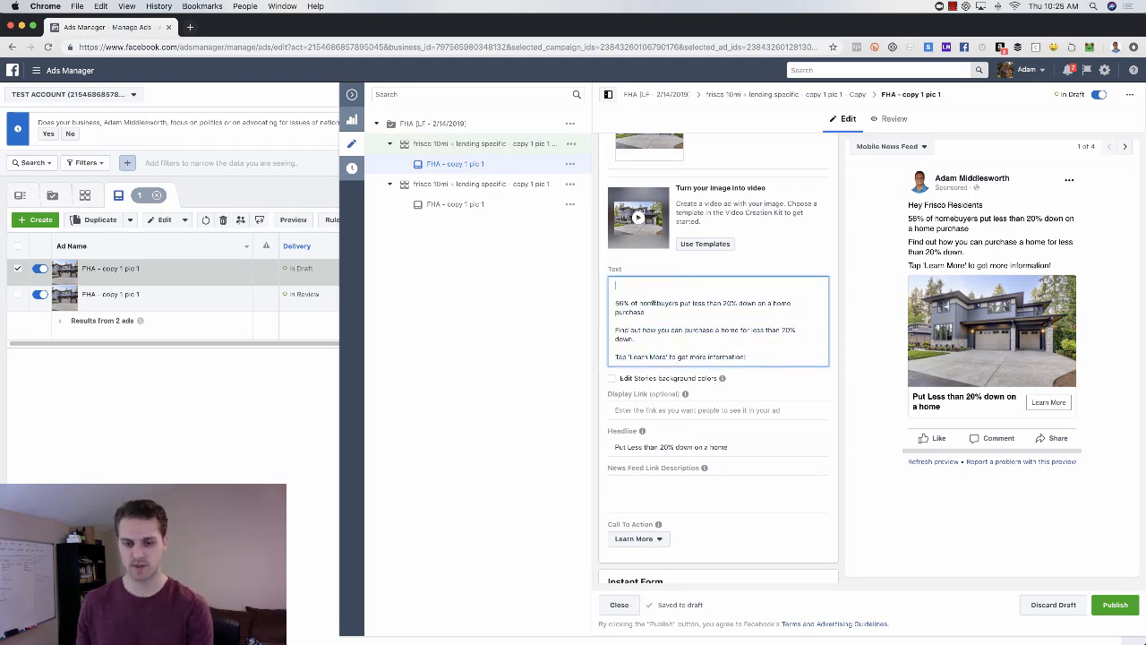
Step: Remove the "Find out how you can purchase a home for less than 20% down." line and the leading blank lines from the ad text
left_click_drag(634, 338, 615, 330)
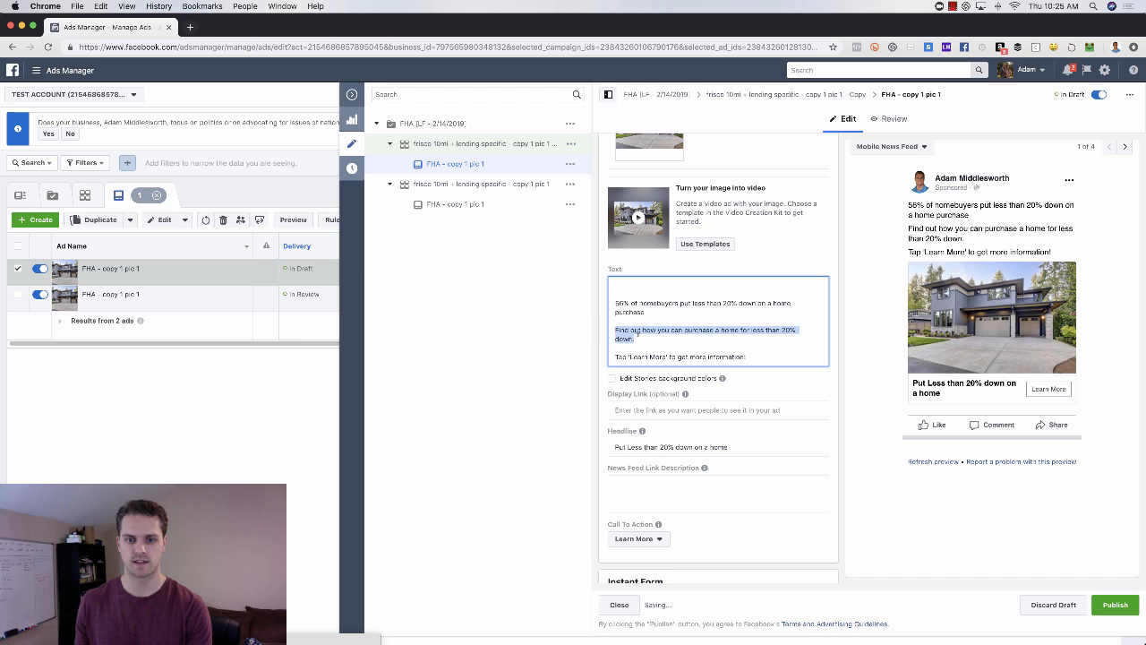
key("BackSpace")
key("BackSpace")
key("BackSpace")
left_click(652, 294)
key("BackSpace")
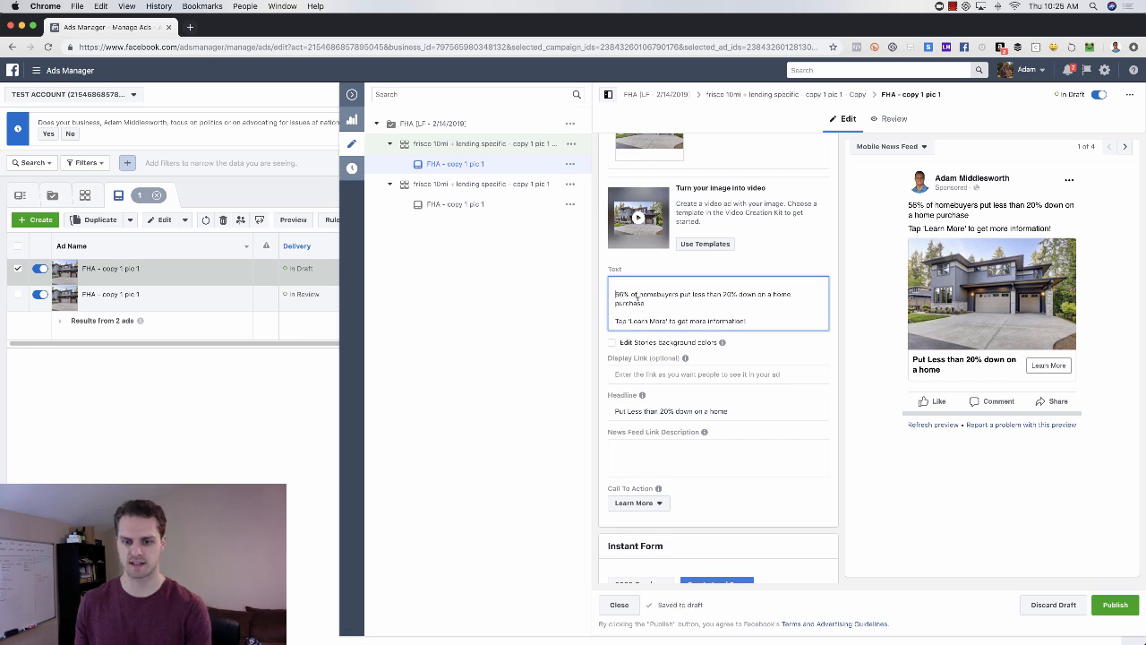
key("BackSpace")
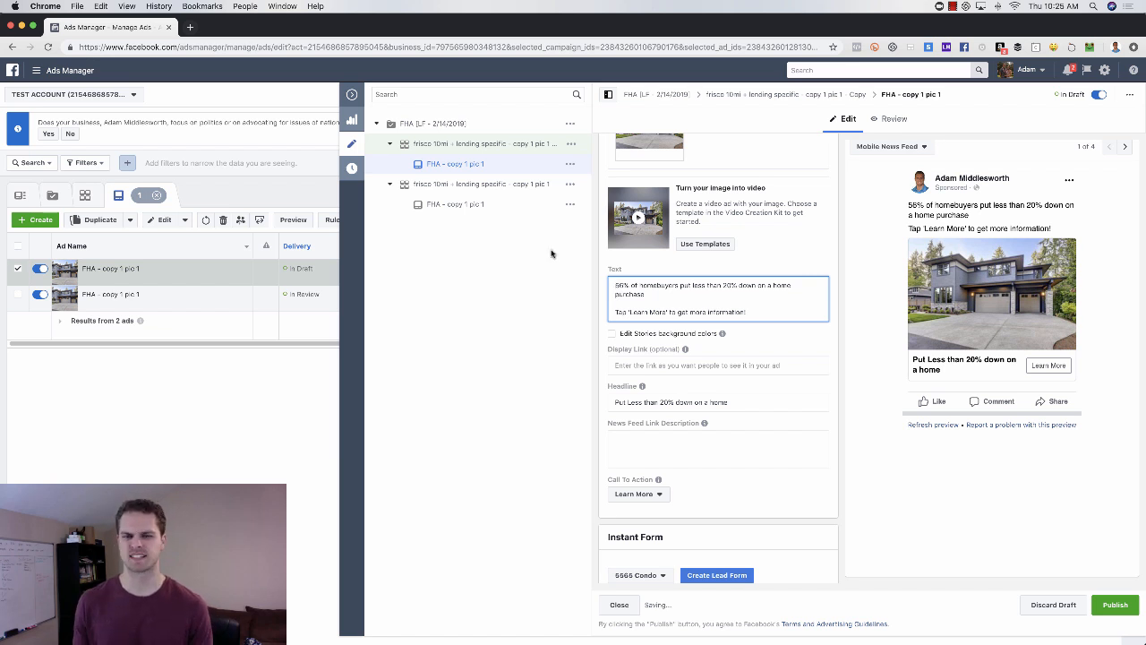
Step: Return to the campaign's ad sets and duplicate the original "copy 1 pic 1" ad set once more within its original campaign
left_click(352, 144)
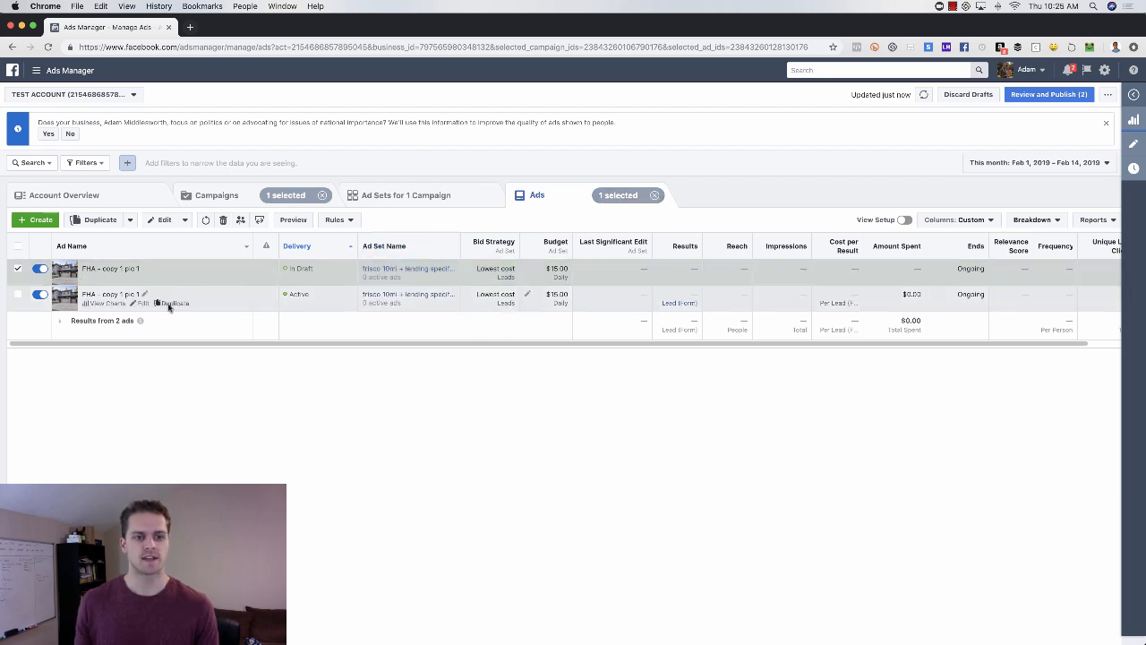
left_click(424, 199)
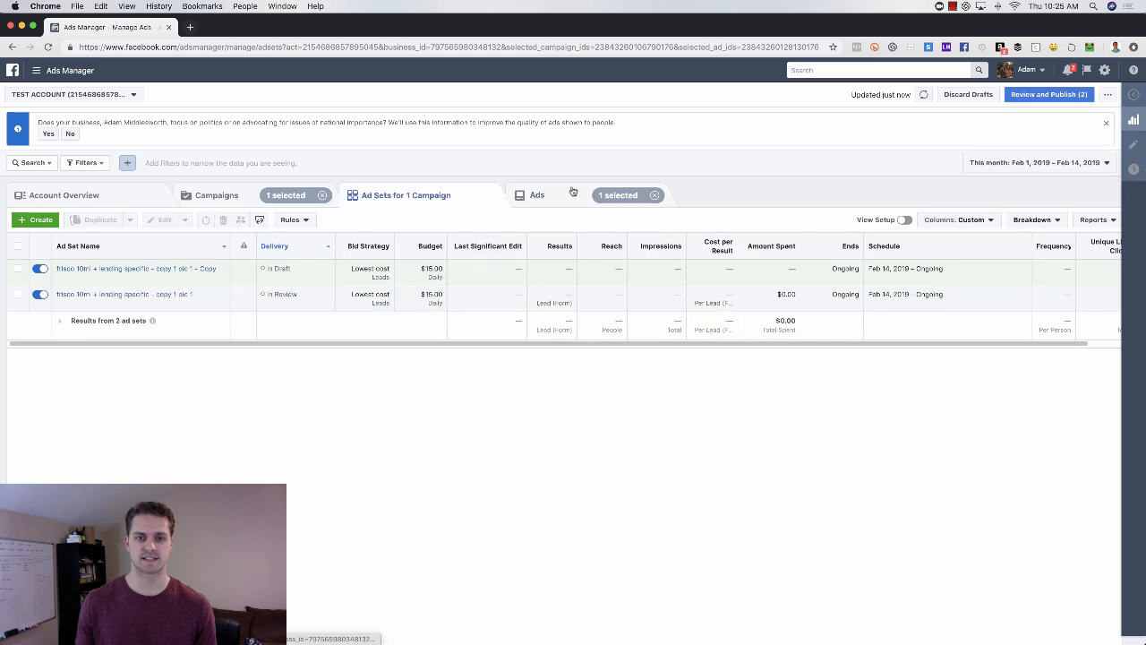
left_click(654, 195)
mouse_move(150, 325)
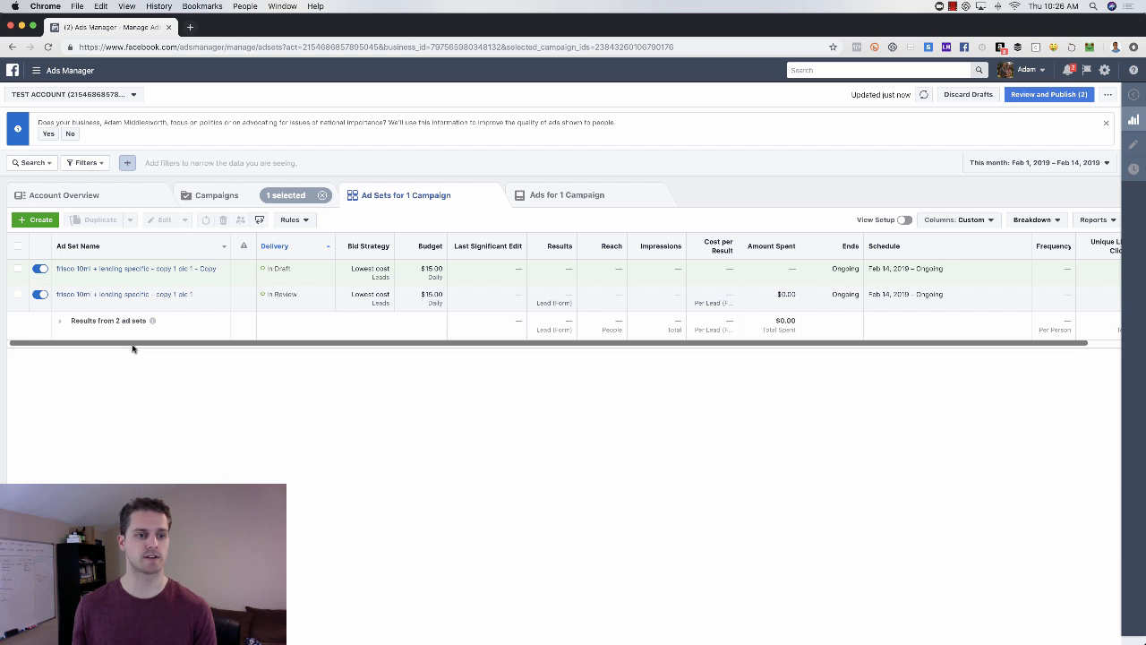
left_click(17, 293)
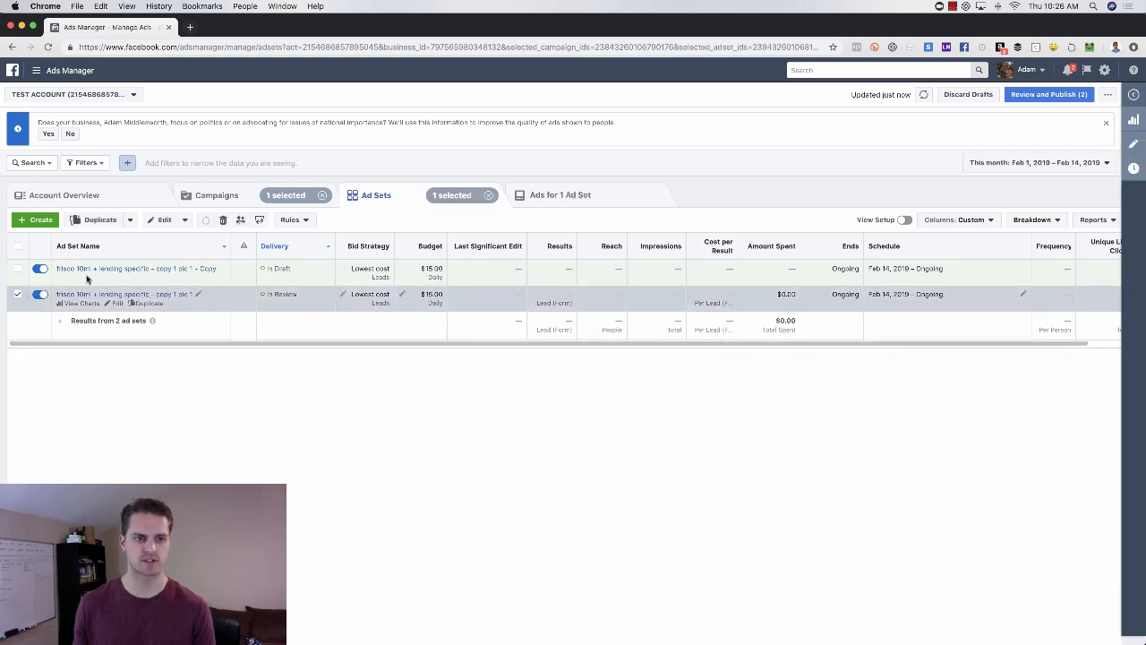
left_click(99, 221)
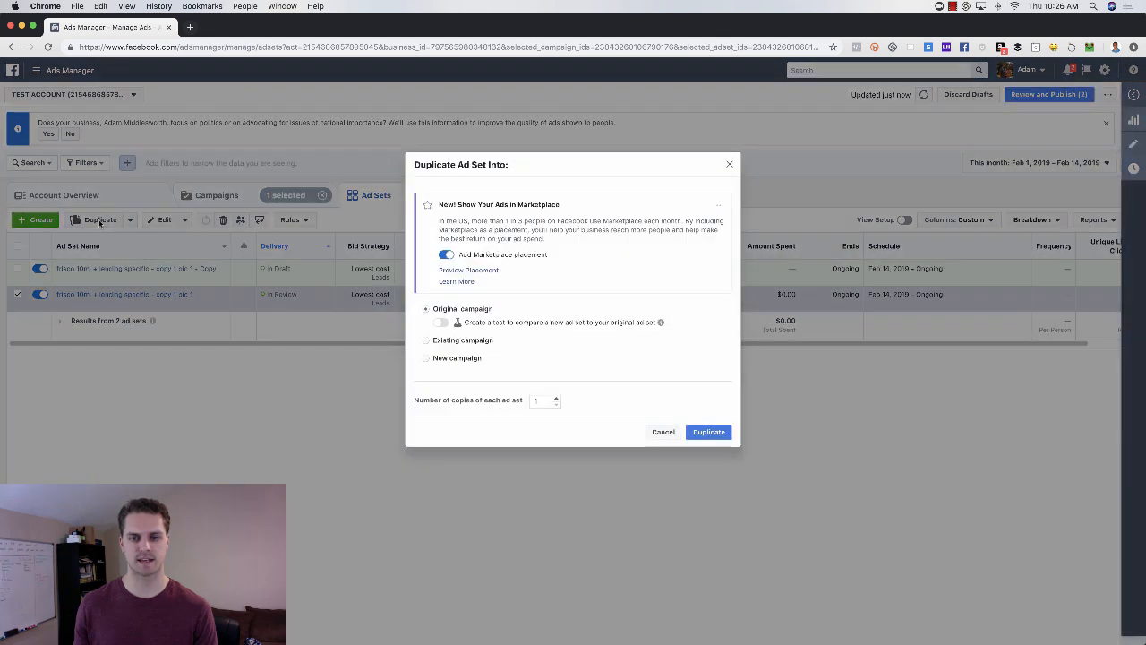
left_click(719, 435)
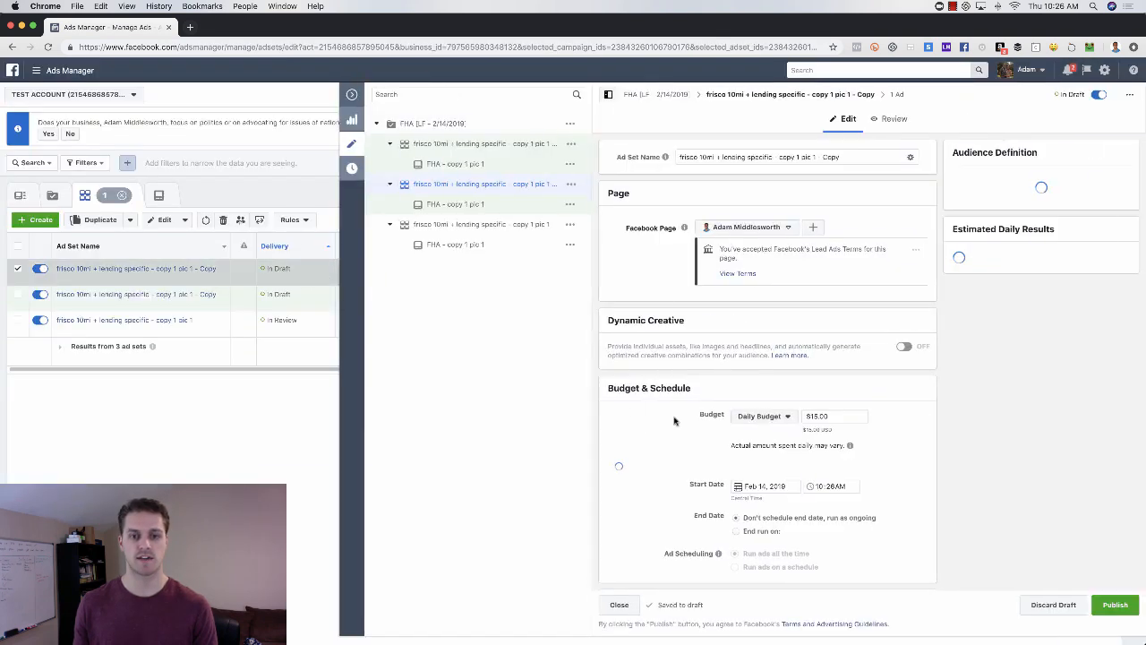
Step: Replace the dropped-pin location in the newest ad set copy's audience with Austin, Texas
scroll(772, 411, "down", 10)
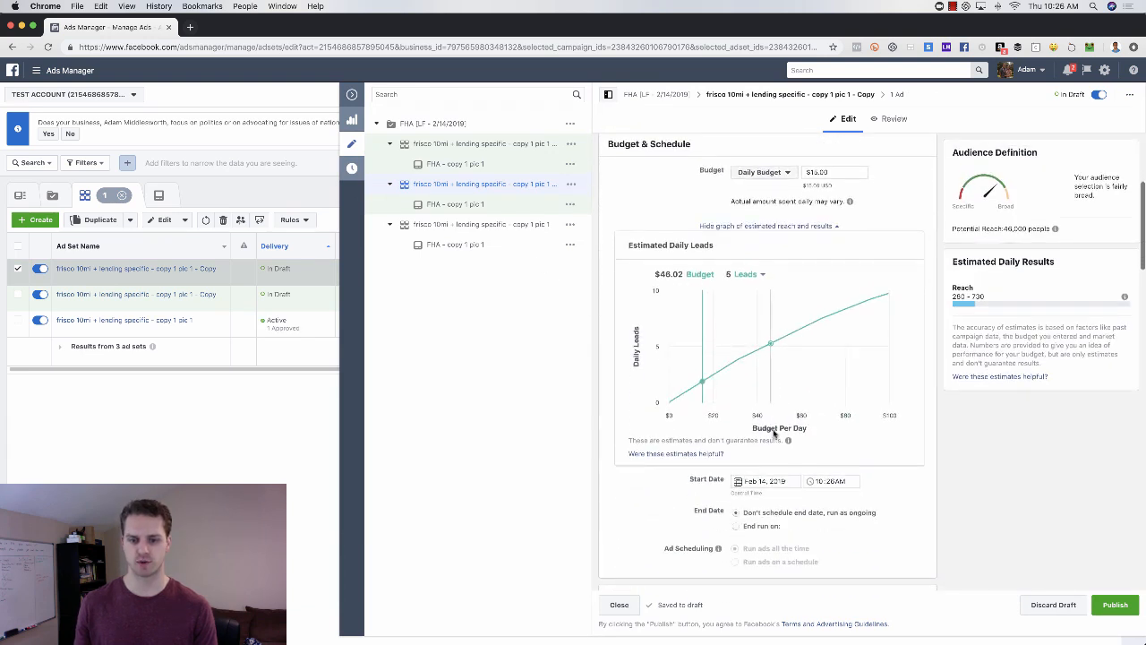
scroll(772, 439, "down", 3)
scroll(775, 439, "up", 4)
scroll(776, 440, "down", 6)
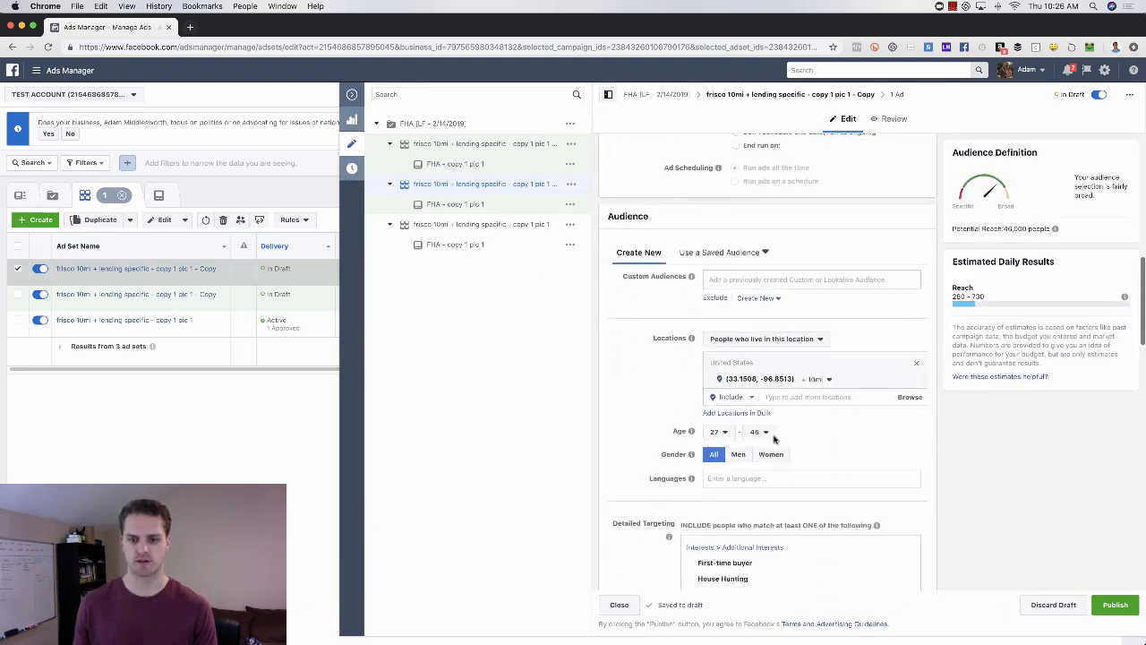
scroll(776, 439, "down", 5)
scroll(775, 443, "up", 10)
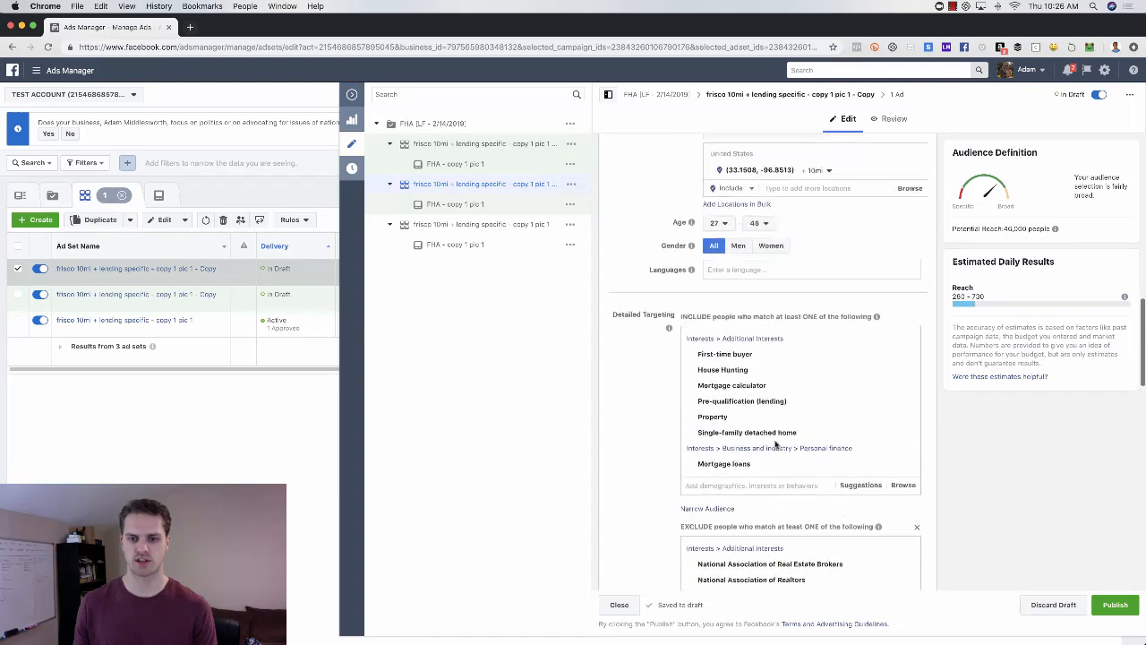
scroll(775, 445, "down", 3)
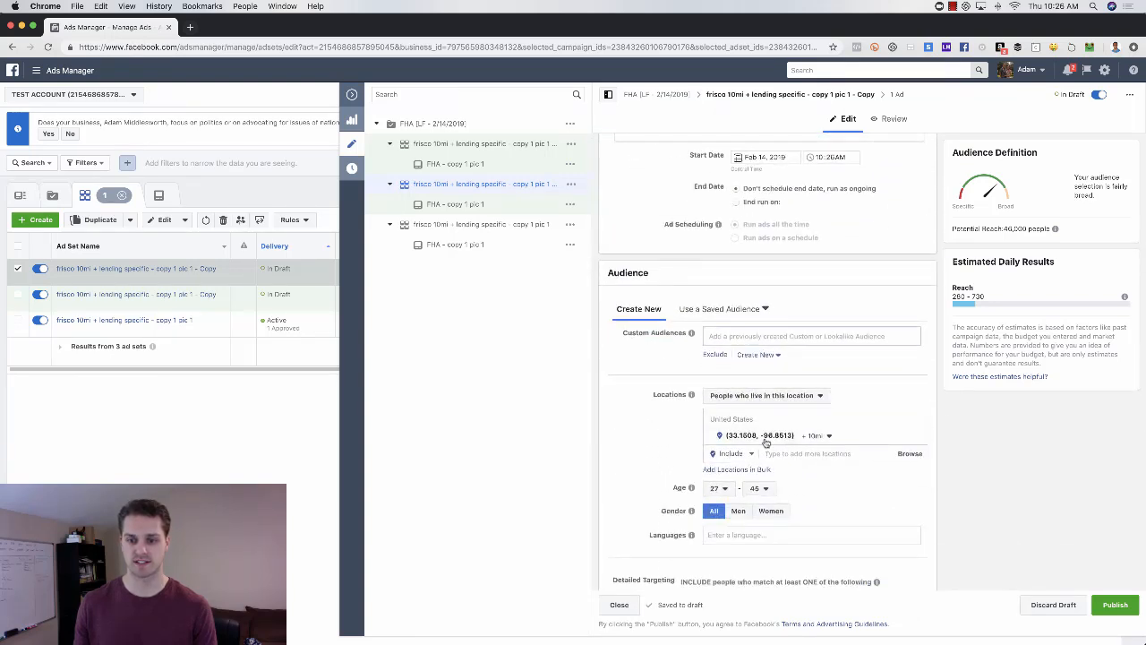
left_click(915, 436)
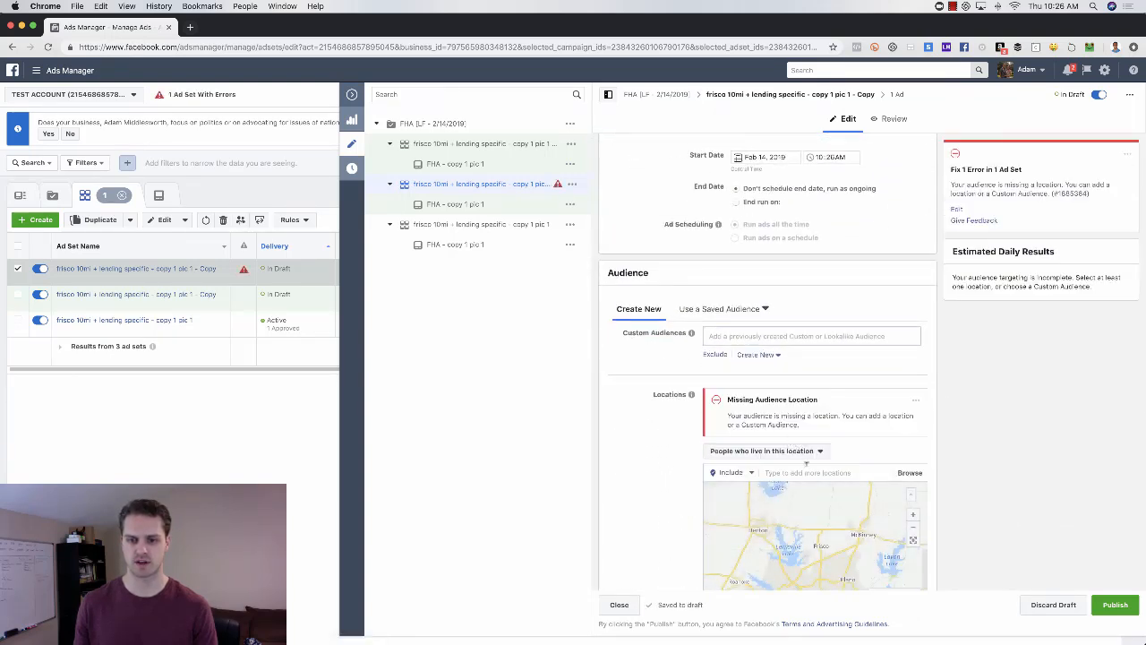
type("austin")
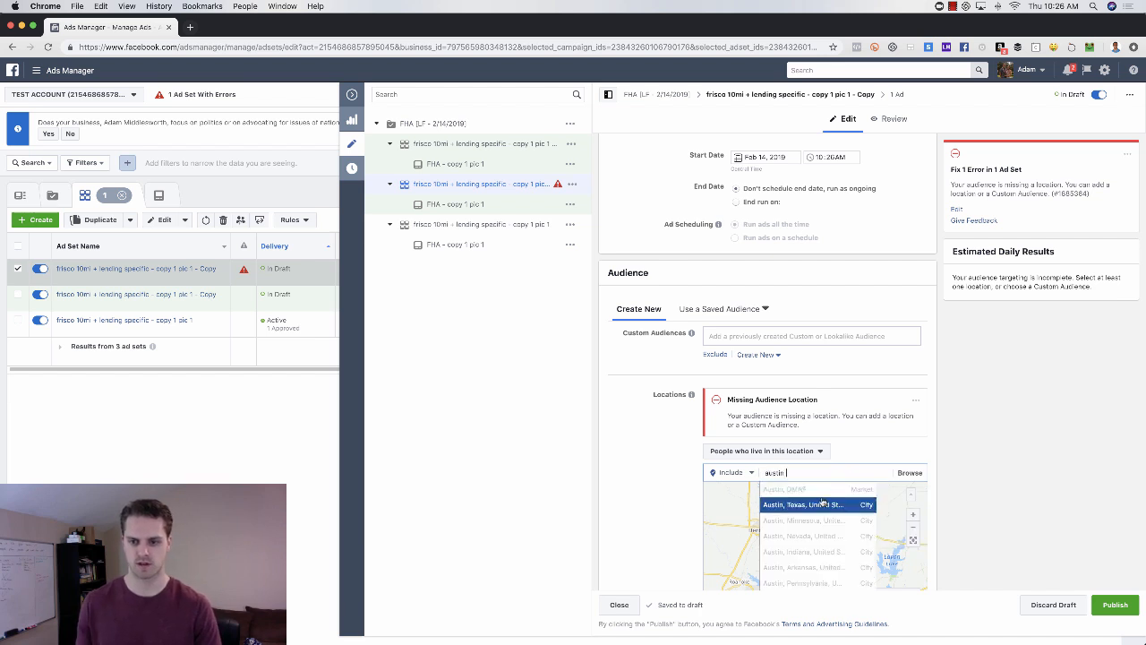
left_click(823, 504)
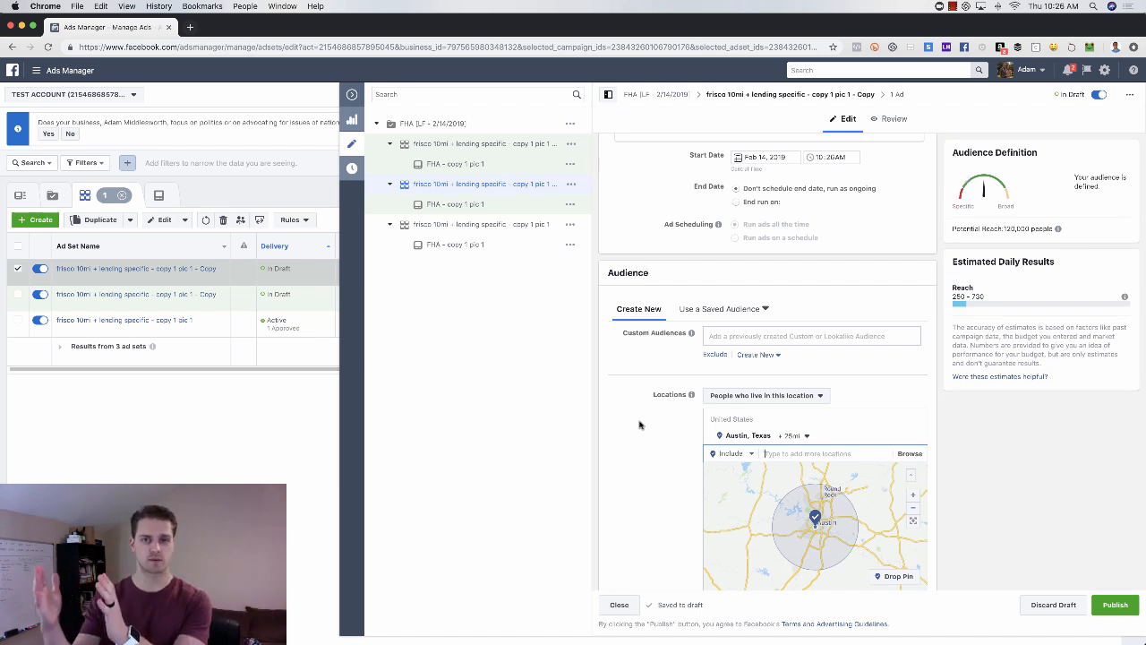
Step: Rename the ad set copy to "Austin 10mi + lending specific - copy 1 pic 1" and close its editor
scroll(779, 238, "up", 10)
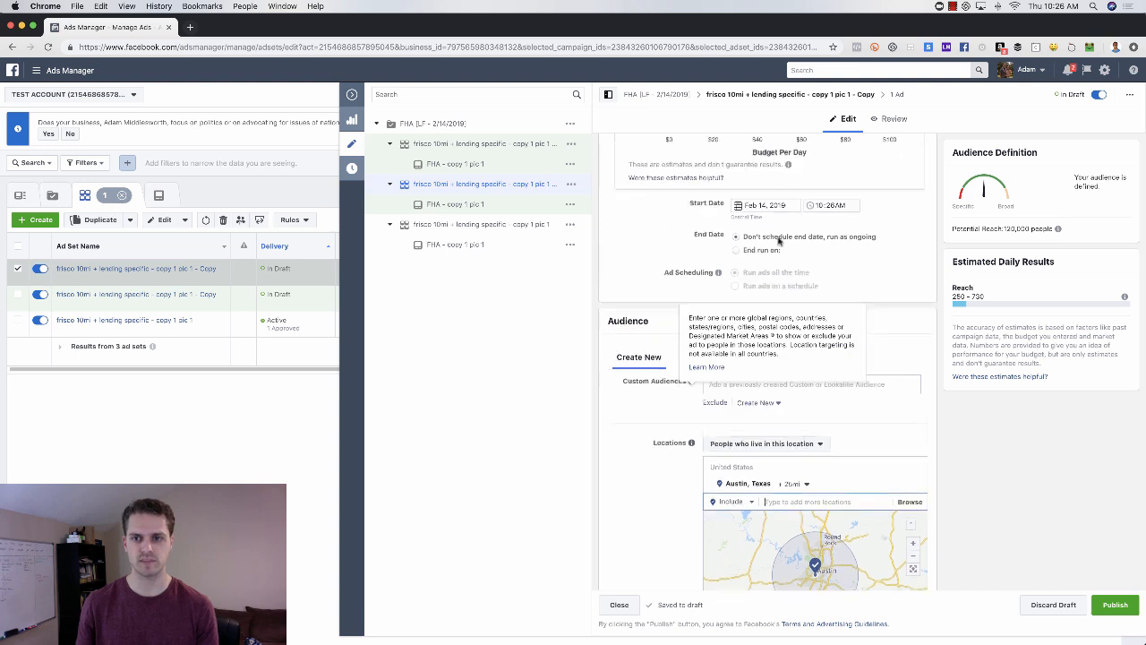
double_click(687, 157)
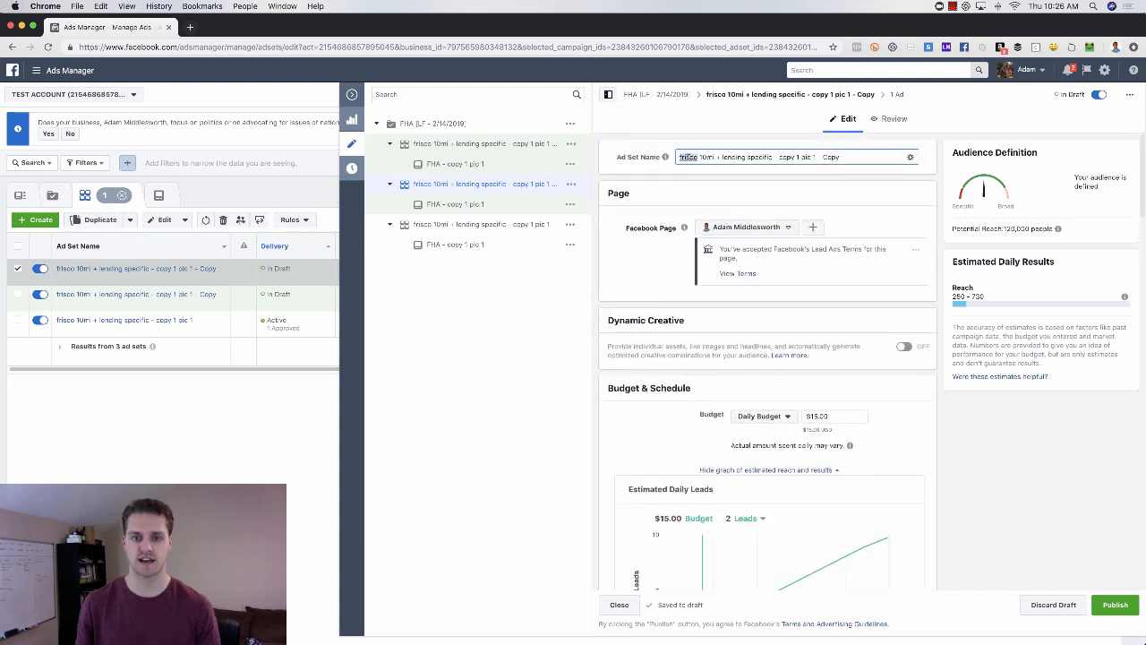
type("Austin")
mouse_move(665, 157)
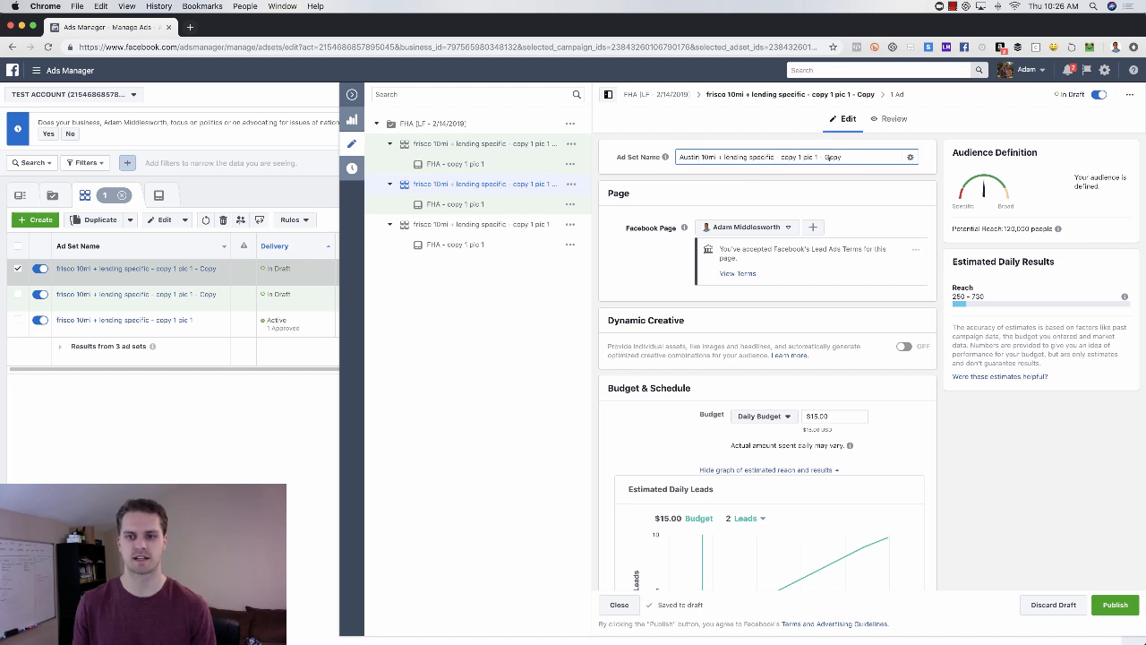
key("BackSpace")
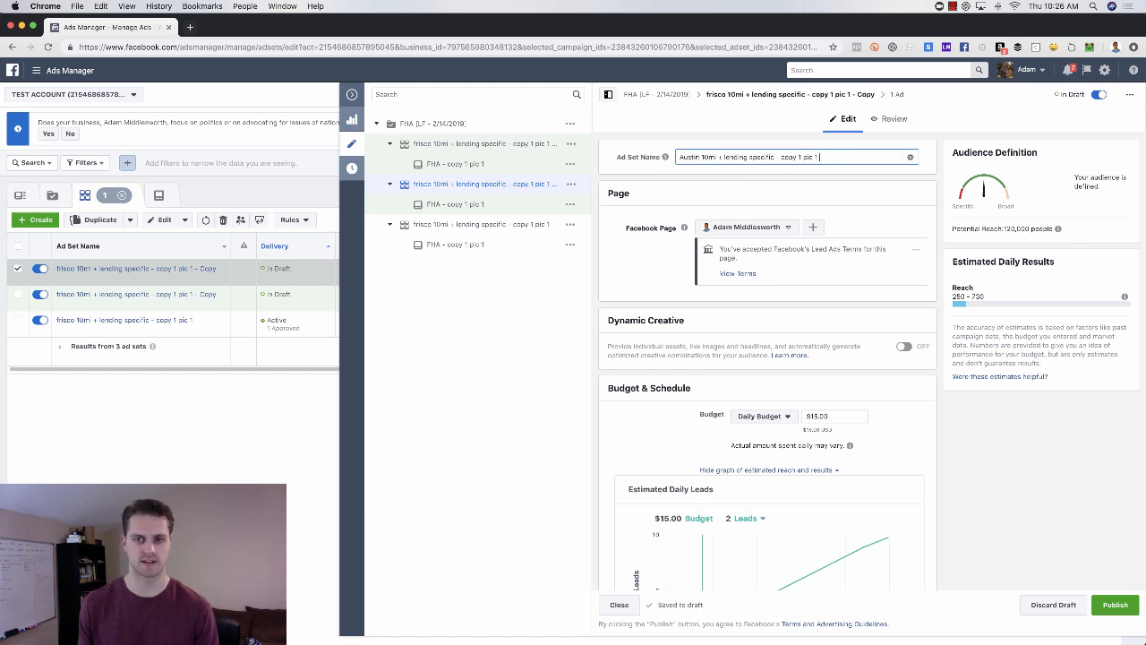
left_click(352, 143)
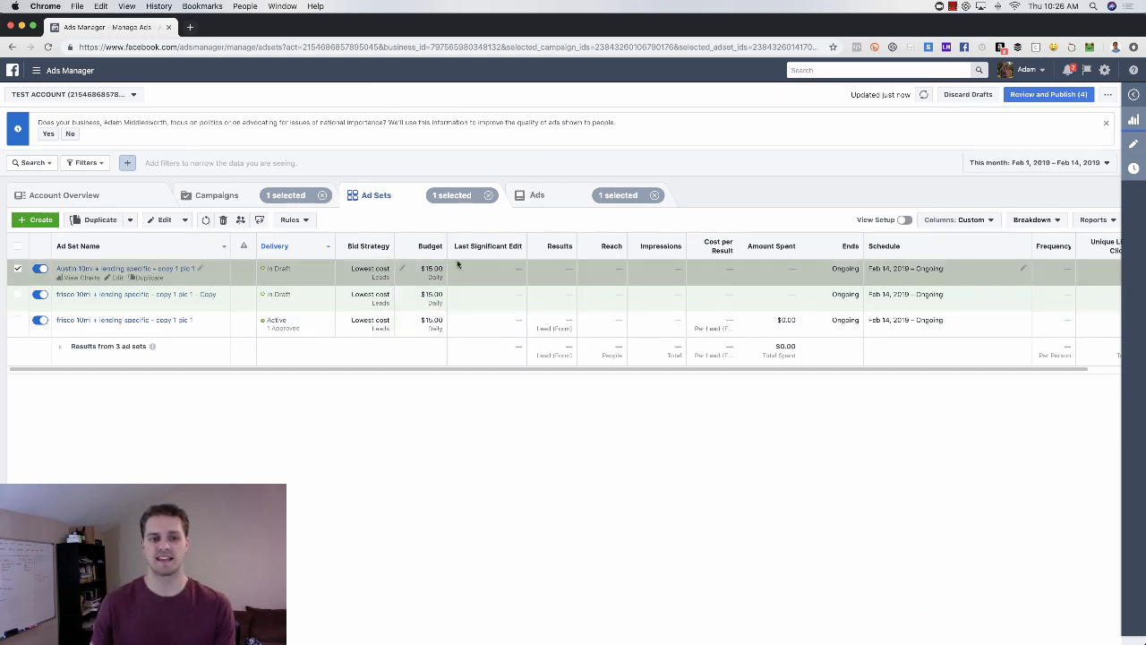
Step: View the Austin ad set's ad, and select all the campaign's ad sets to list their ads together
left_click(544, 199)
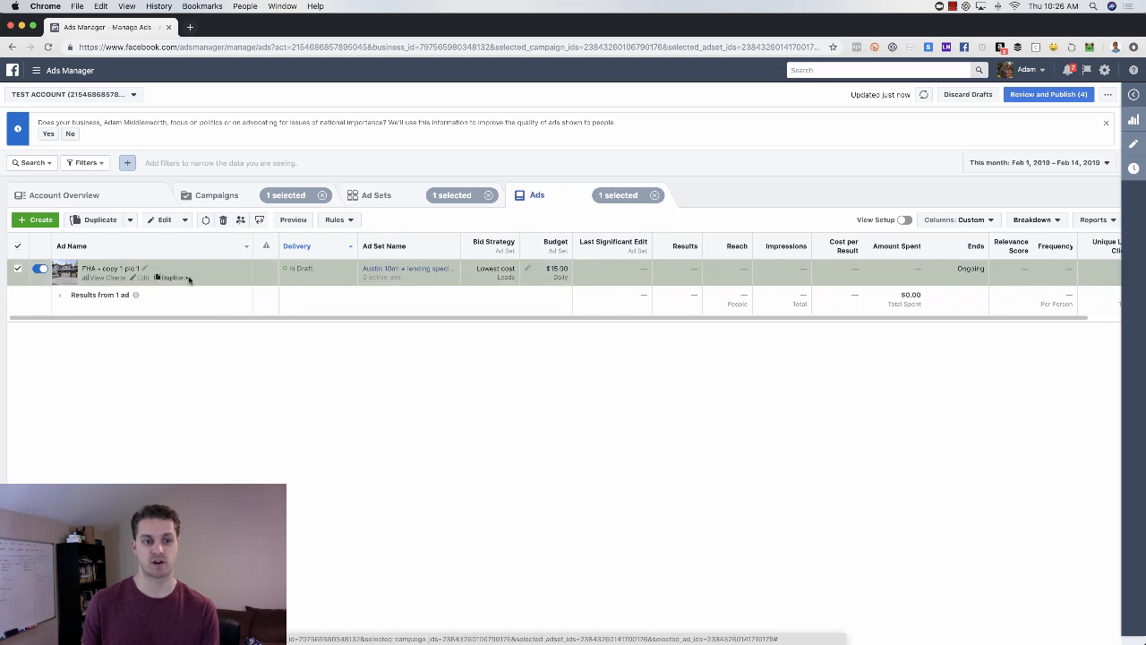
left_click(377, 195)
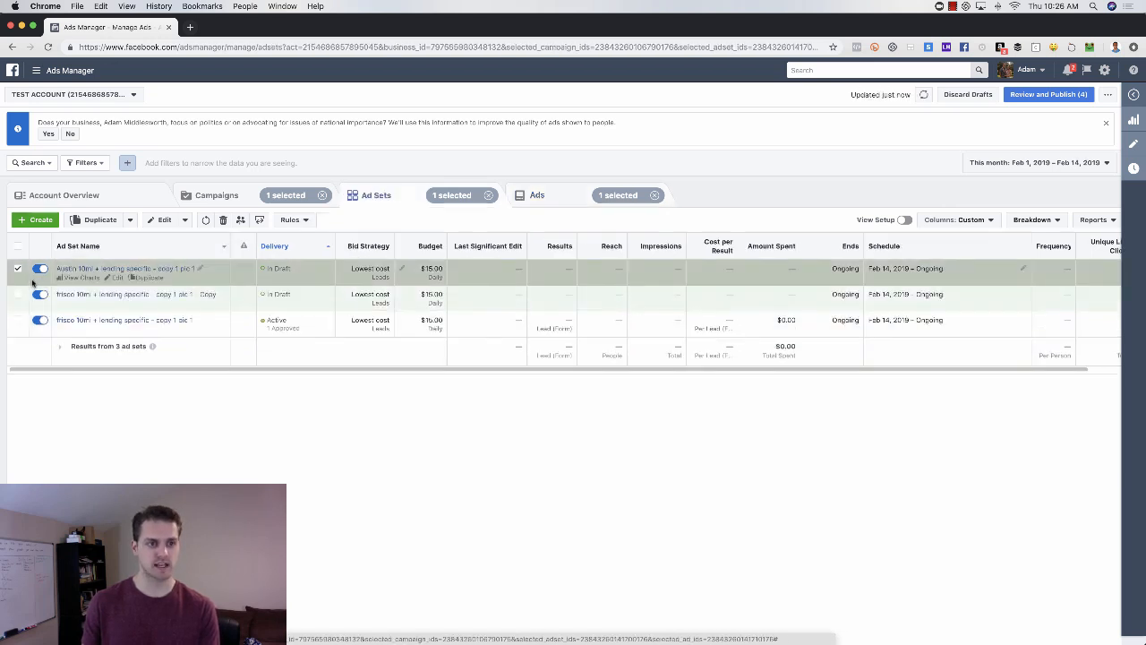
left_click(17, 246)
left_click(571, 203)
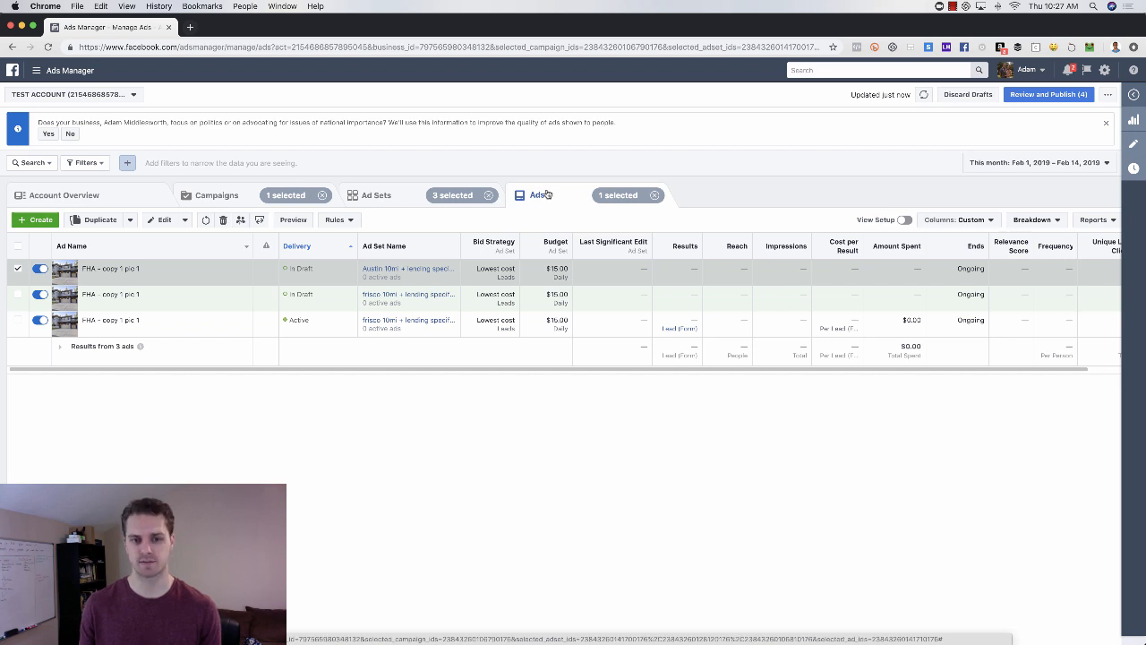
Step: Go back through the FHA campaign to its ad sets, select only the Austin one and show its ad
left_click(228, 195)
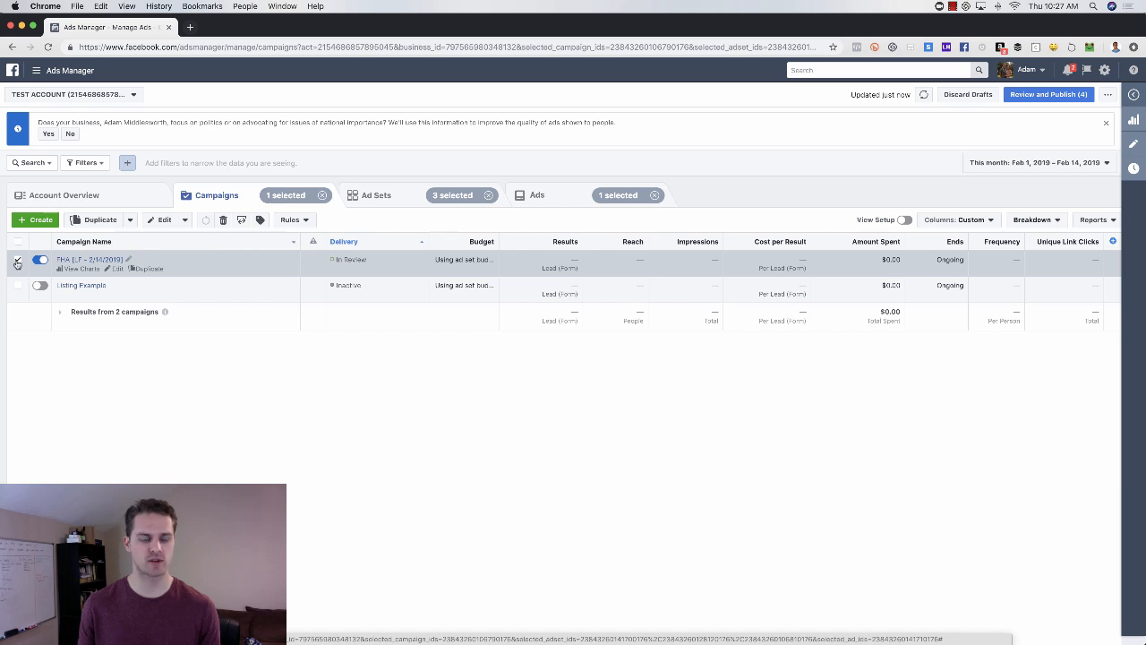
left_click(371, 195)
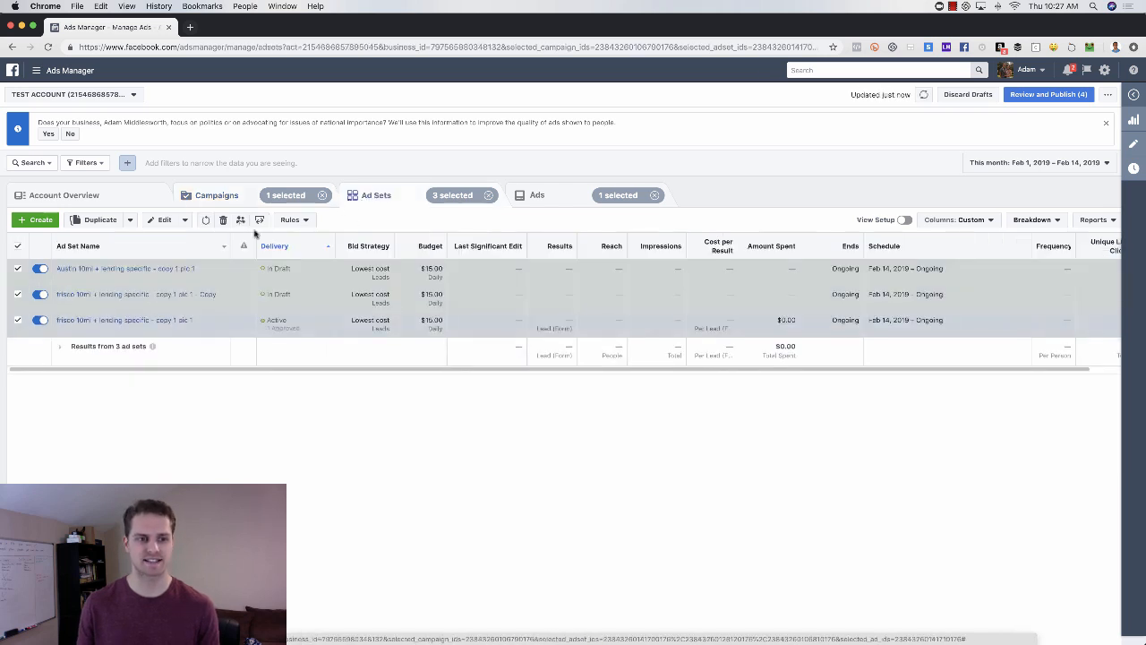
left_click(18, 247)
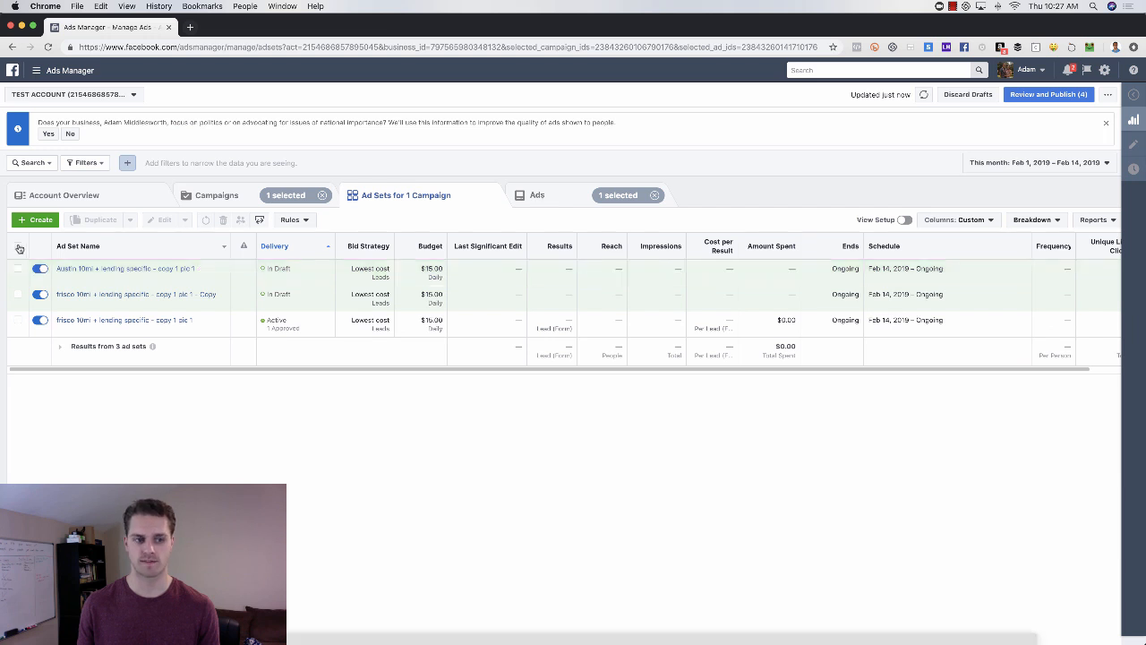
left_click(19, 248)
left_click(19, 248)
left_click(18, 268)
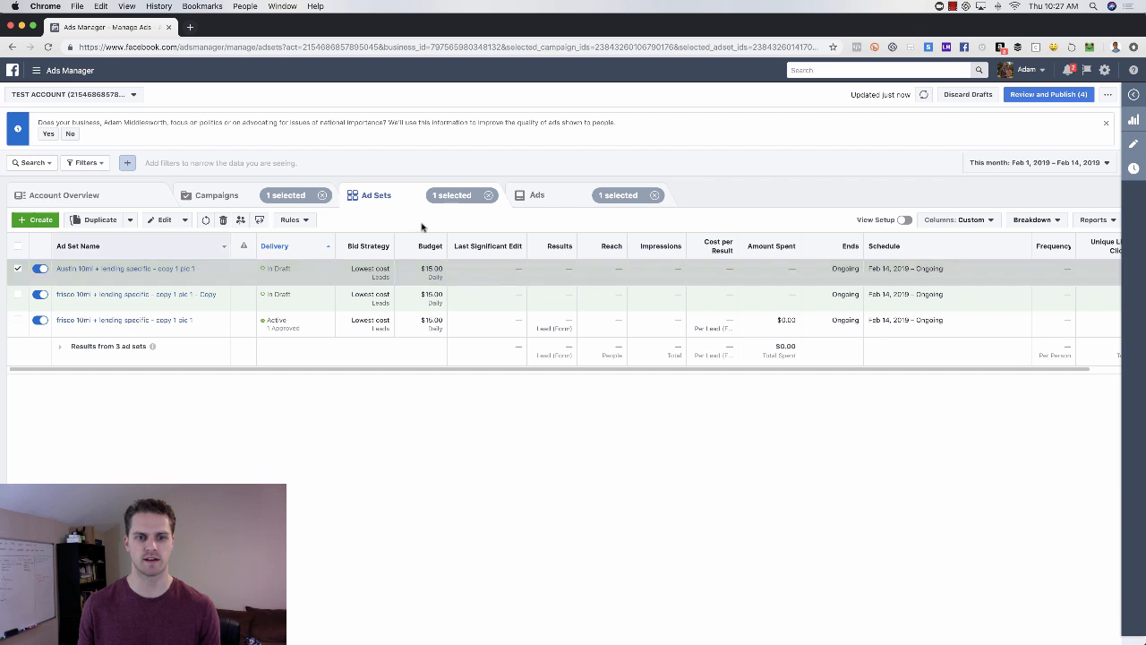
left_click(544, 196)
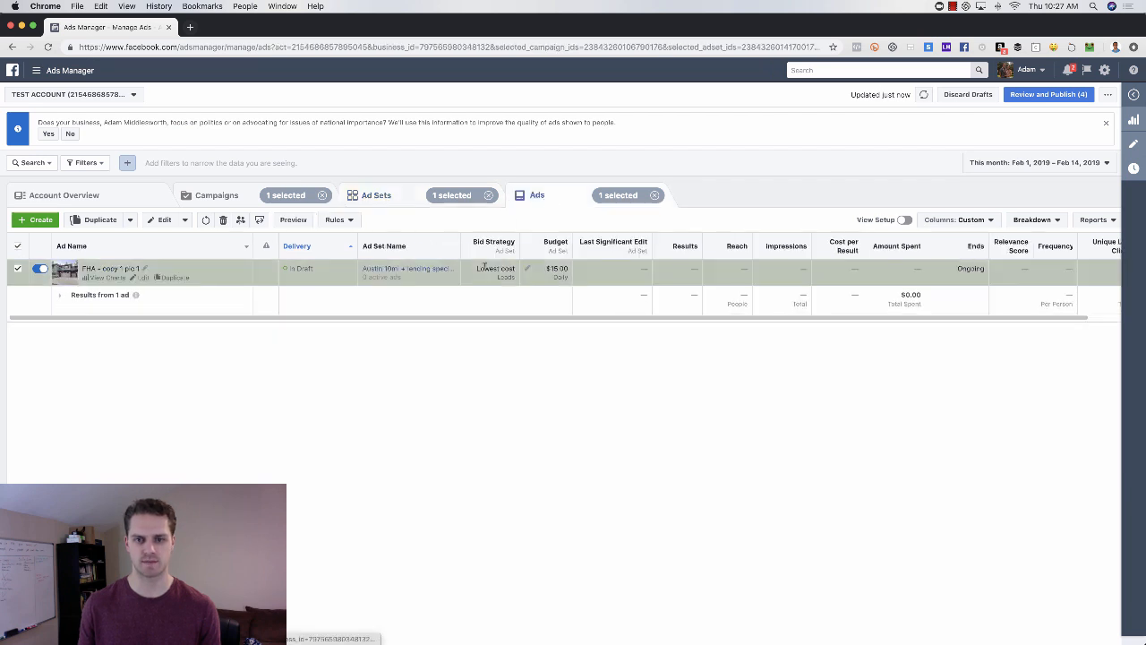
Step: Switch the ads table to the Performance and Clicks columns and examine the relevance score, CPM and cost per result metrics
left_click(967, 224)
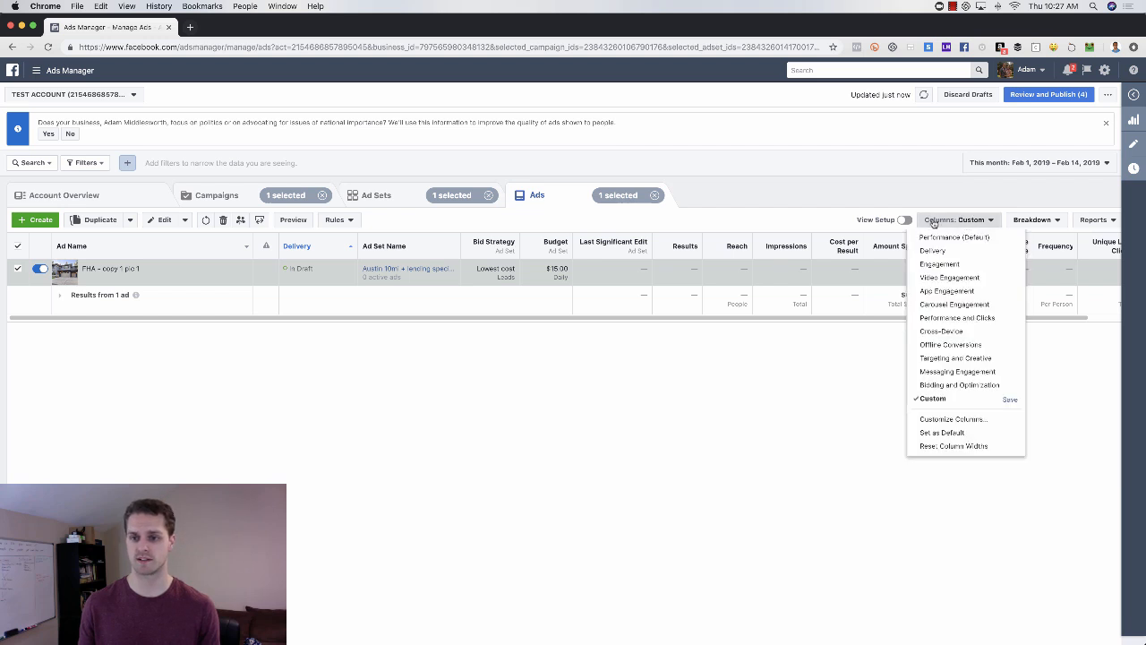
left_click(954, 318)
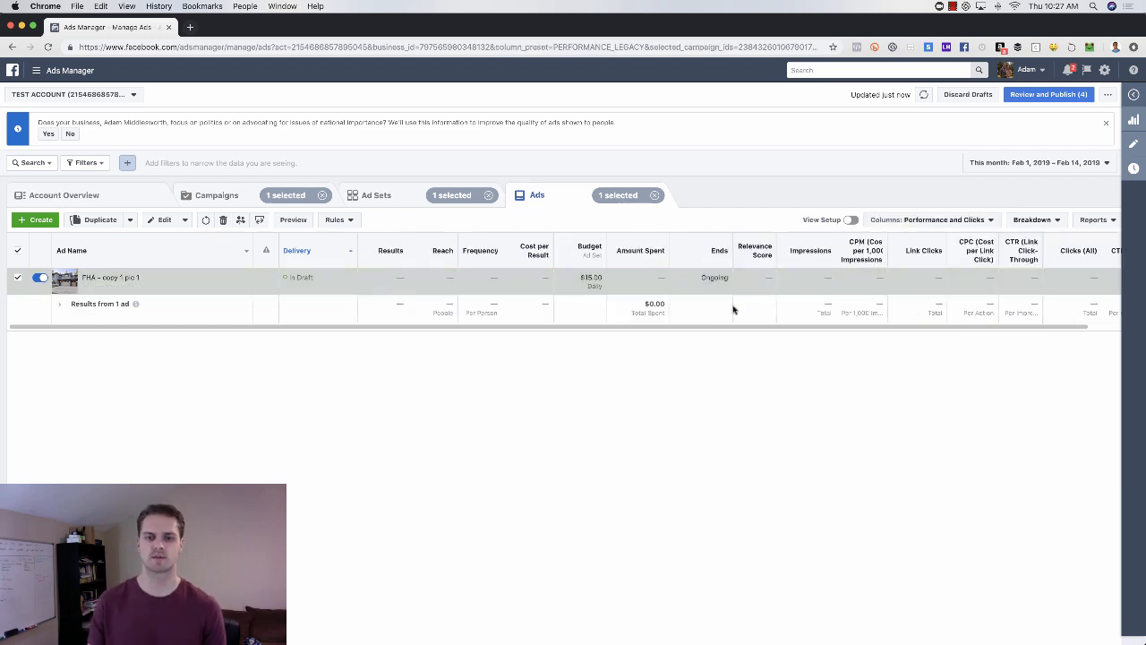
scroll(734, 286, "right", 2)
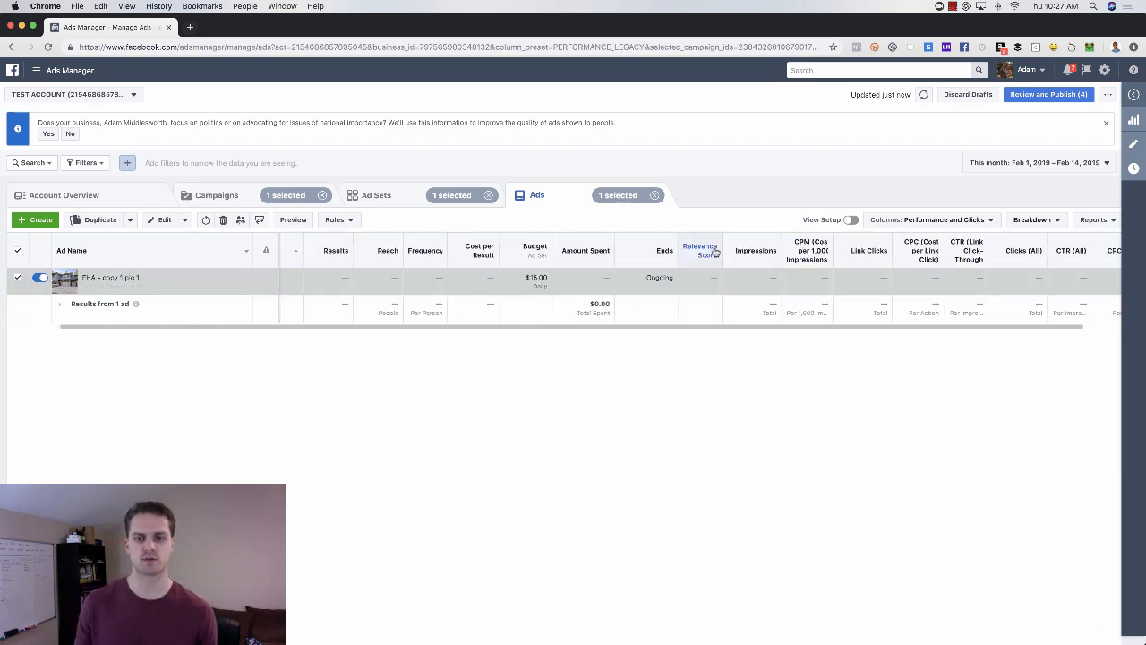
mouse_move(708, 260)
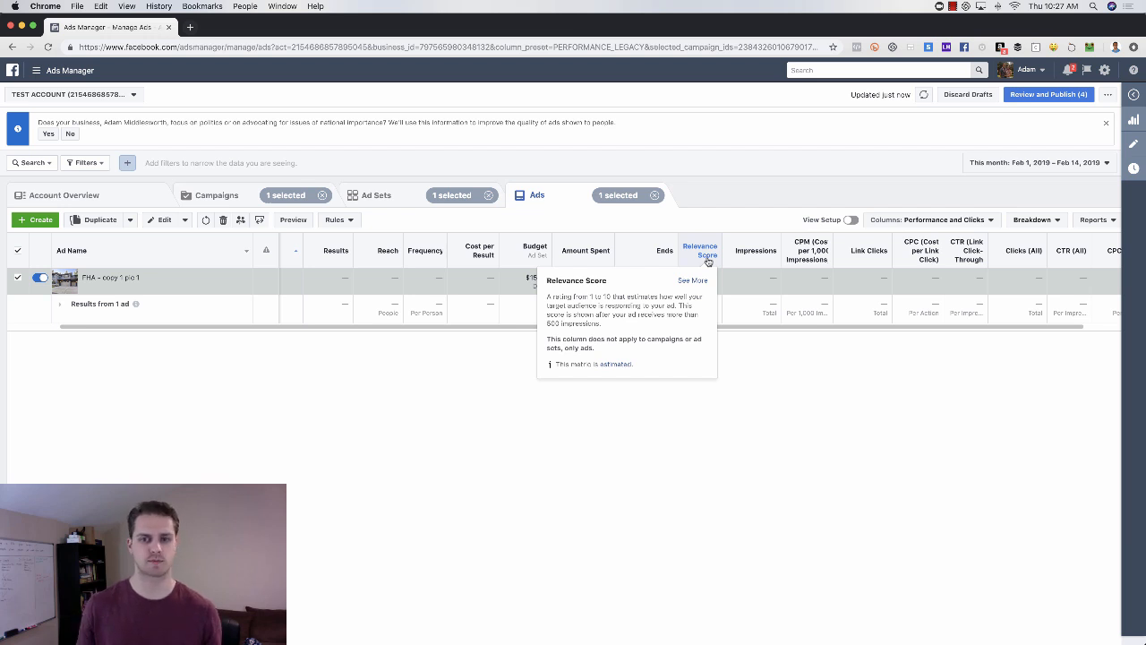
mouse_move(806, 256)
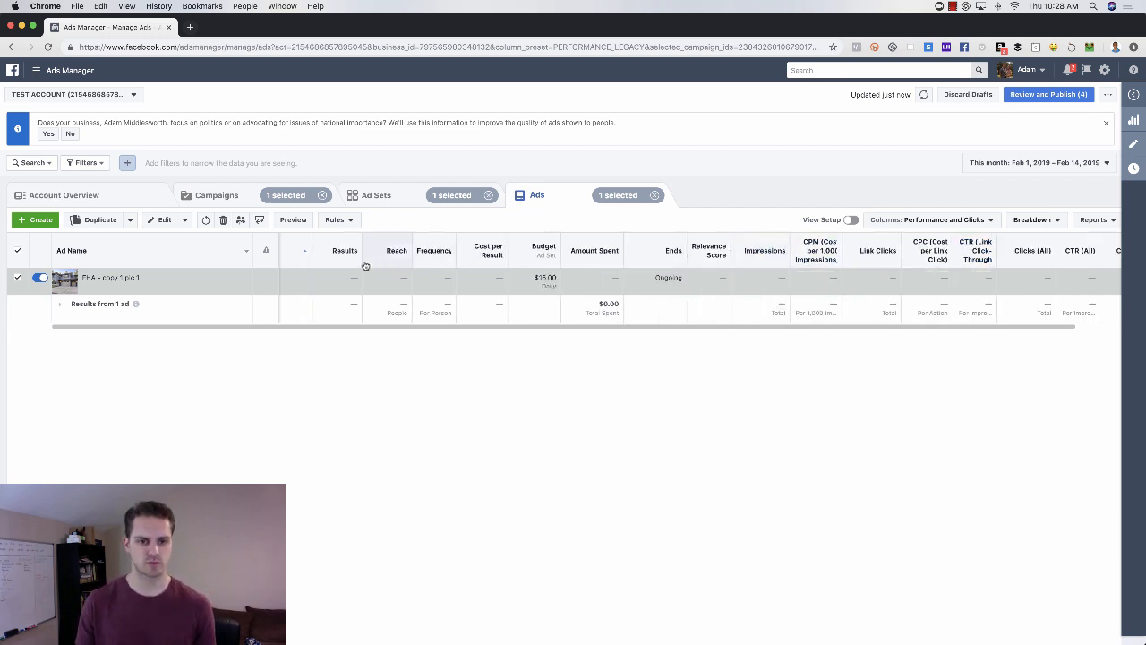
scroll(421, 254, "left", 2)
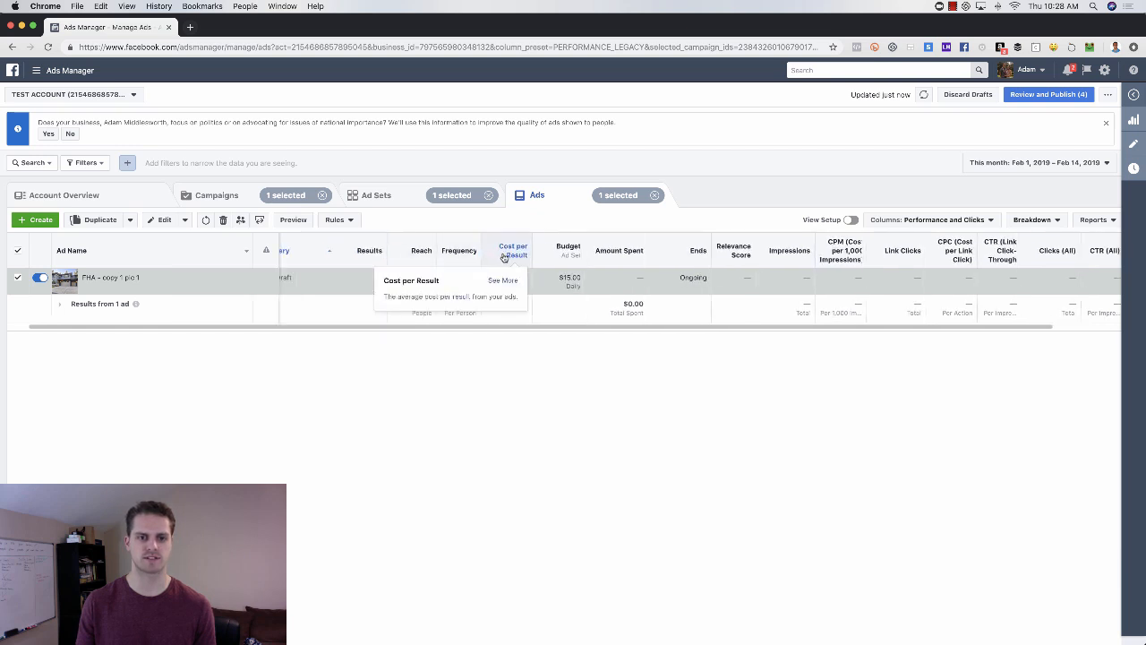